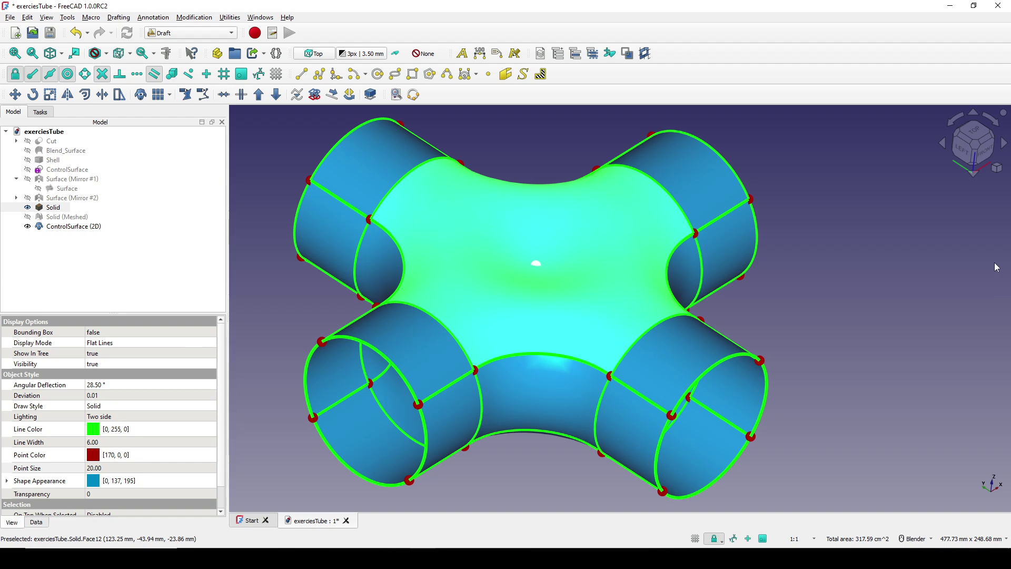
- Capture the tube junction and mark its top face and the four blends between the tubes with red arrows, then discard the capture
{"action": "middle_click_drag", "start_coordinate": [987, 269], "coordinate": [831, 289]}
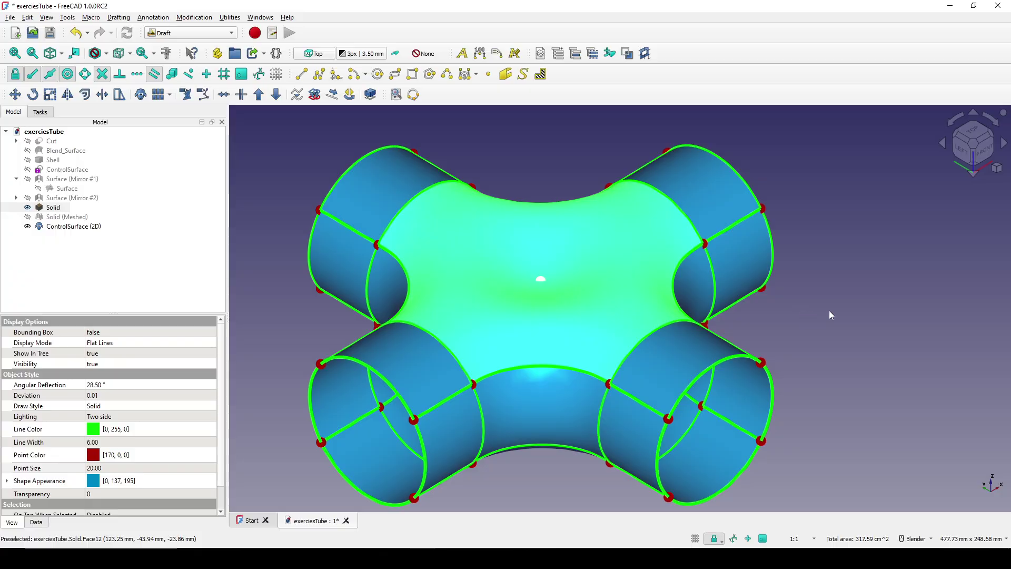
{"action": "key", "text": "Print"}
{"action": "left_click_drag", "start_coordinate": [238, 103], "coordinate": [872, 507]}
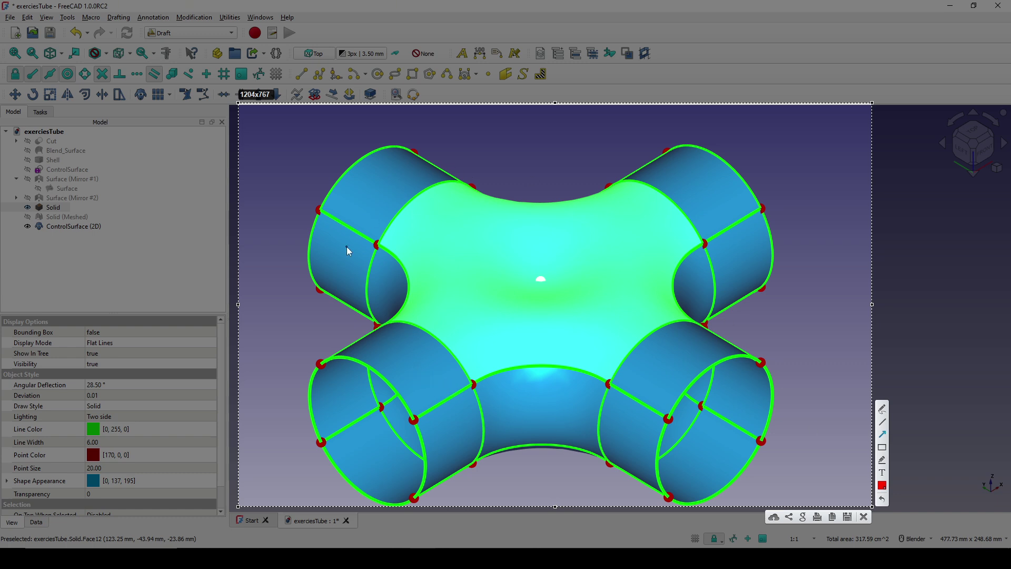
{"action": "left_click_drag", "start_coordinate": [267, 319], "coordinate": [386, 306]}
{"action": "left_click_drag", "start_coordinate": [790, 307], "coordinate": [693, 303]}
{"action": "left_click_drag", "start_coordinate": [501, 476], "coordinate": [533, 426]}
{"action": "left_click_drag", "start_coordinate": [550, 130], "coordinate": [552, 157]}
{"action": "left_click_drag", "start_coordinate": [552, 196], "coordinate": [552, 197]}
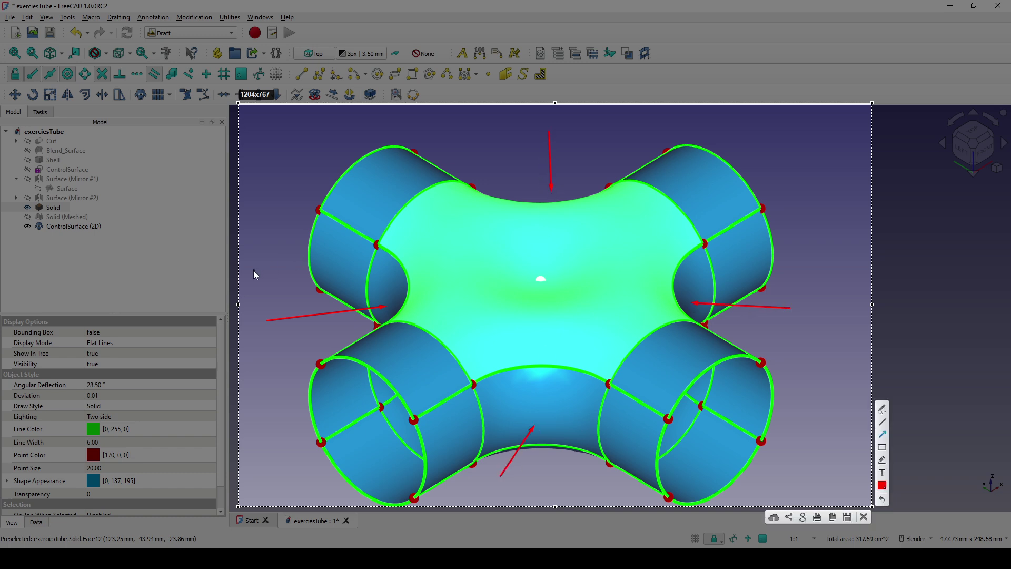
{"action": "left_click_drag", "start_coordinate": [251, 272], "coordinate": [504, 267]}
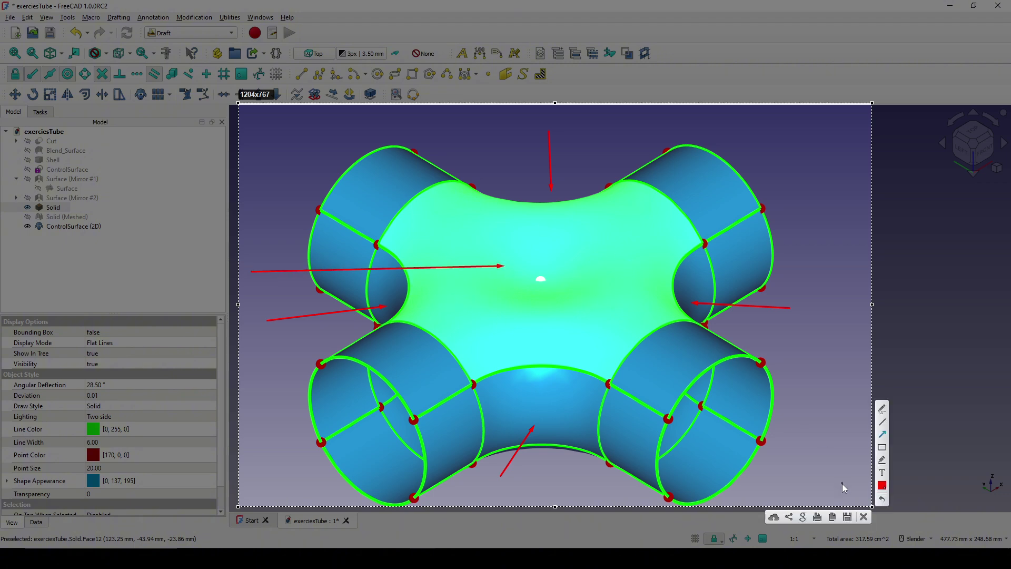
{"action": "left_click", "coordinate": [864, 517]}
- Capture a close view and draw red lines across the seams between the top face, side blend and tube, then discard it
{"action": "middle_click_drag", "start_coordinate": [585, 434], "coordinate": [687, 351], "text": "shift"}
{"action": "scroll", "coordinate": [623, 371], "scroll_direction": "up", "scroll_amount": 3}
{"action": "key", "text": "Print"}
{"action": "mouse_move", "coordinate": [350, 133]}
{"action": "left_mouse_down"}
{"action": "mouse_move", "coordinate": [517, 278]}
{"action": "mouse_move", "coordinate": [822, 480]}
{"action": "left_mouse_up"}
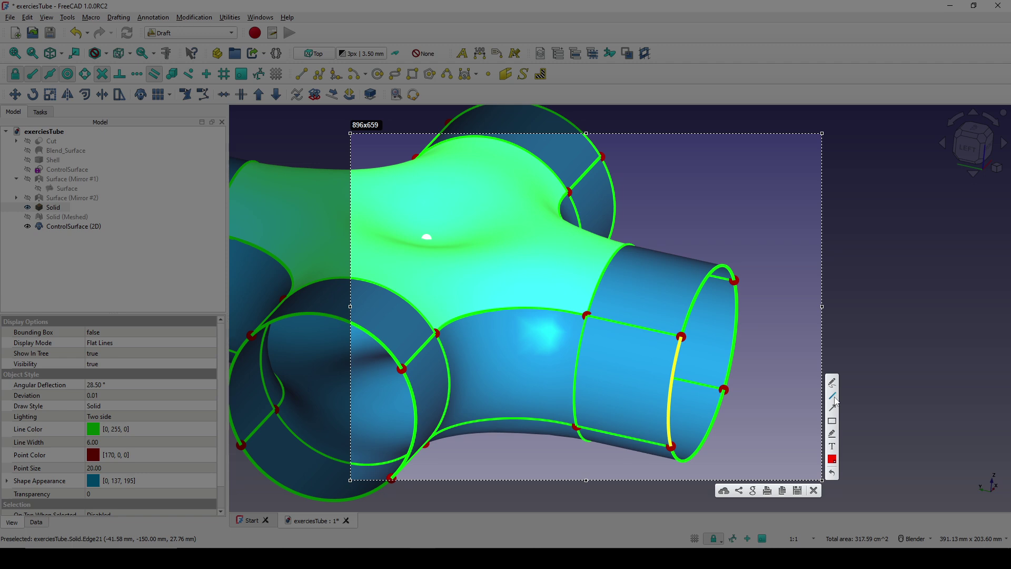
{"action": "left_click_drag", "start_coordinate": [537, 273], "coordinate": [638, 285]}
{"action": "left_click_drag", "start_coordinate": [531, 375], "coordinate": [606, 378]}
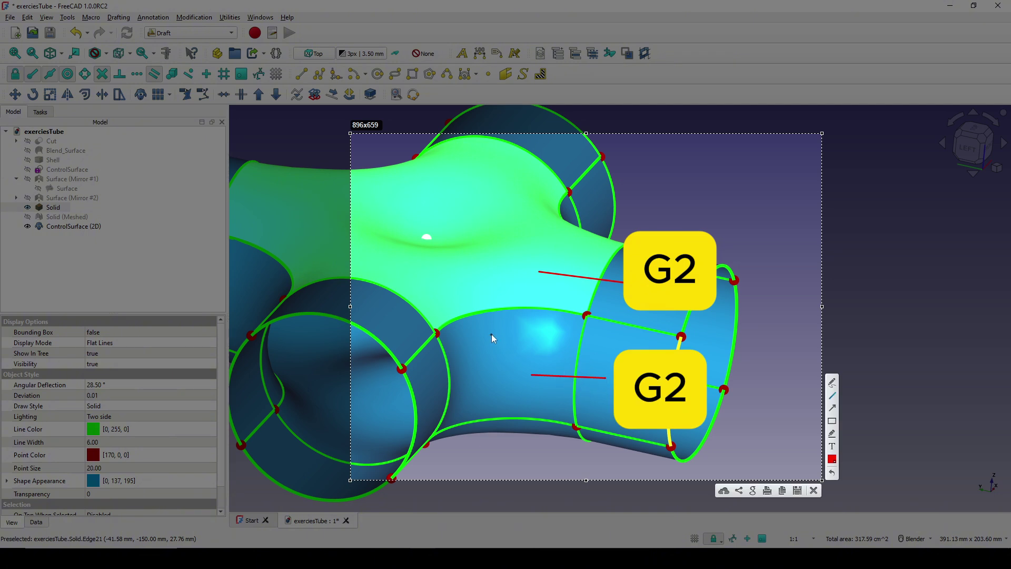
{"action": "left_click_drag", "start_coordinate": [488, 288], "coordinate": [494, 345]}
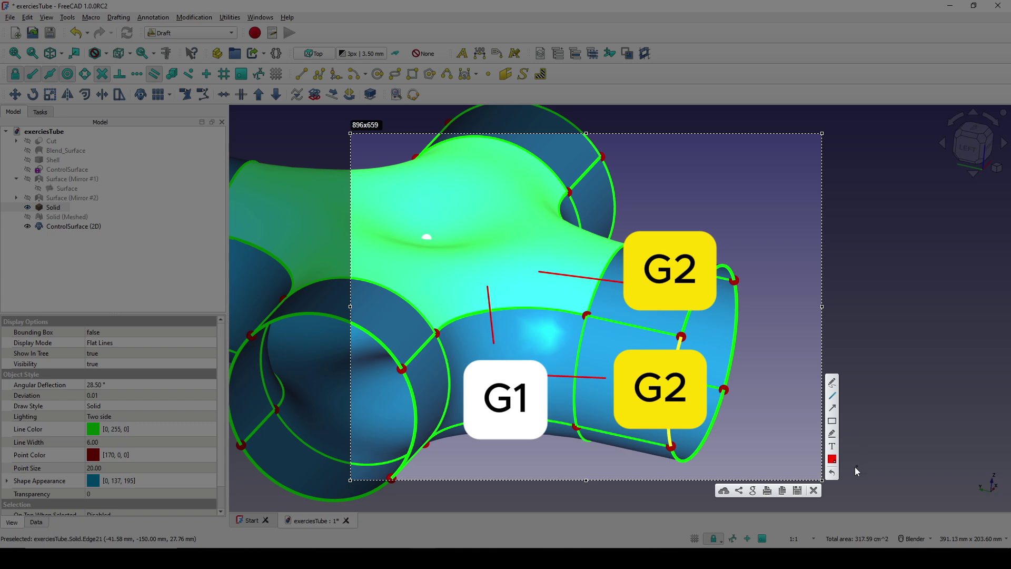
{"action": "left_click", "coordinate": [814, 491]}
- Transform ControlSurface (2D) by moving it upward along the Z axis so the junction's blend surface bulges outward
{"action": "middle_click_drag", "start_coordinate": [632, 338], "coordinate": [679, 311]}
{"action": "left_click", "coordinate": [679, 311]}
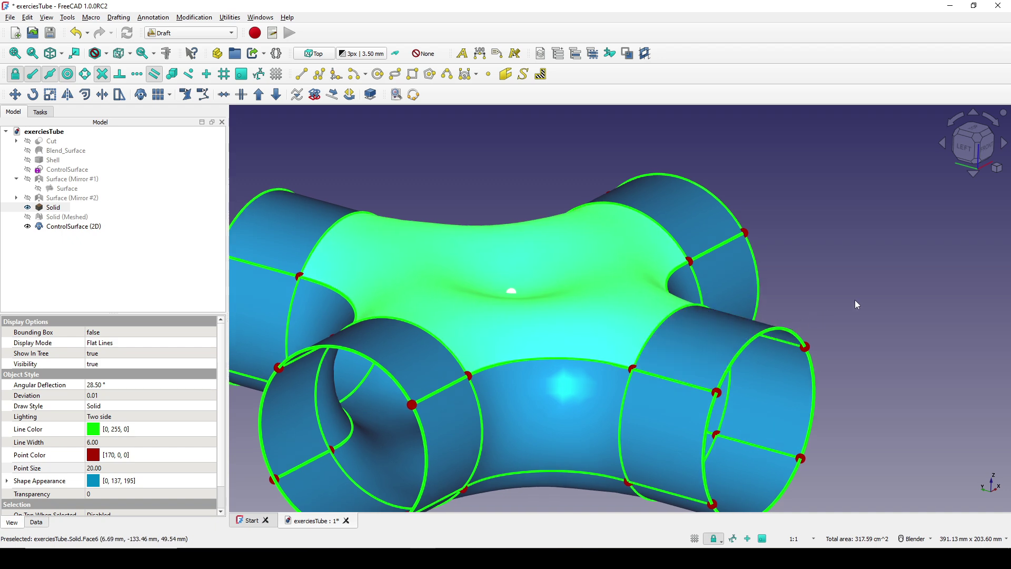
{"action": "middle_click_drag", "start_coordinate": [765, 320], "coordinate": [631, 240]}
{"action": "left_click", "coordinate": [631, 241]}
{"action": "left_click", "coordinate": [69, 228]}
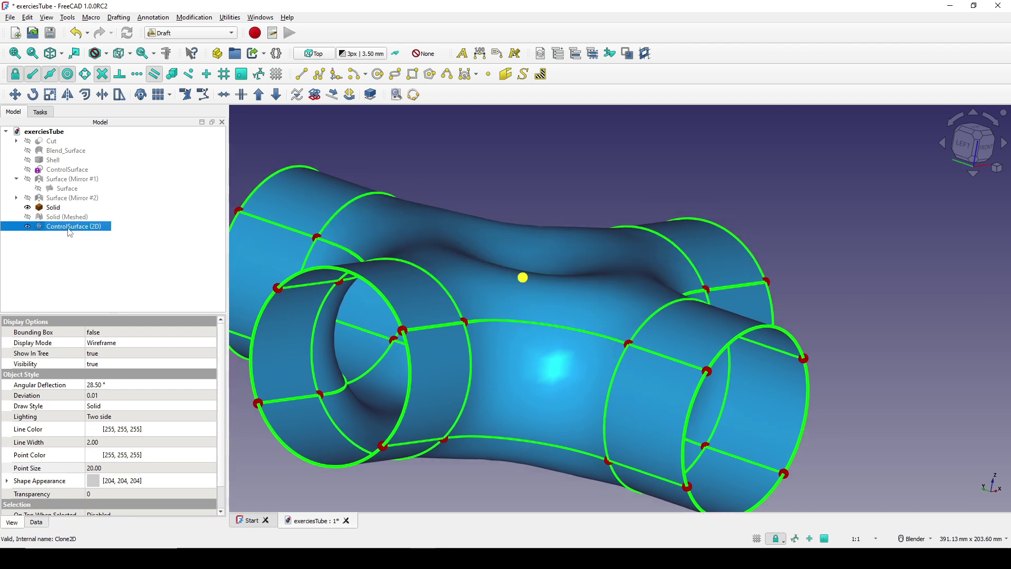
{"action": "right_click", "coordinate": [69, 230]}
{"action": "left_click", "coordinate": [89, 6]}
{"action": "middle_click_drag", "start_coordinate": [432, 156], "coordinate": [605, 198]}
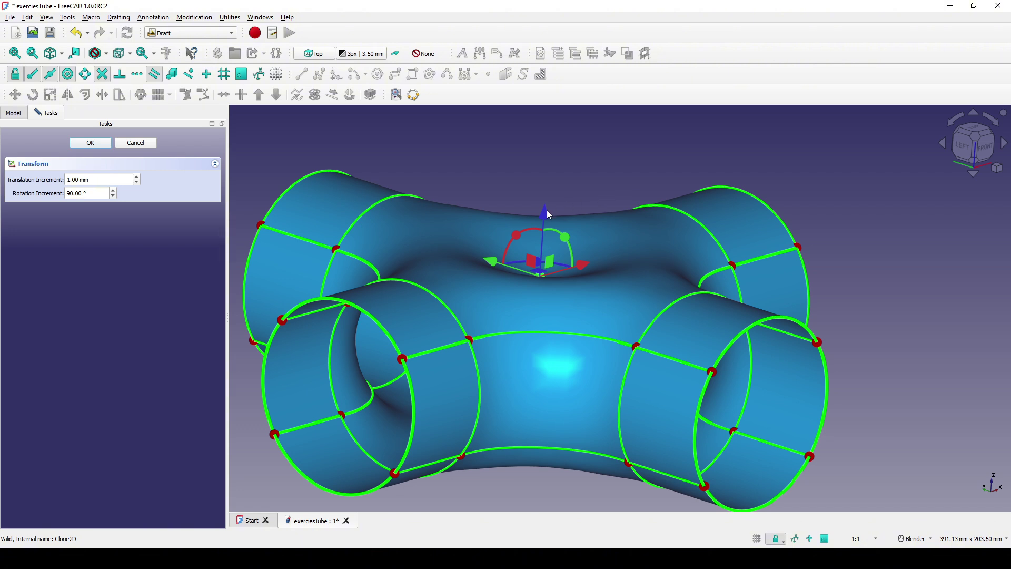
{"action": "left_click_drag", "start_coordinate": [549, 214], "coordinate": [551, 132]}
{"action": "left_click", "coordinate": [90, 143]}
{"action": "middle_click_drag", "start_coordinate": [639, 260], "coordinate": [516, 193]}
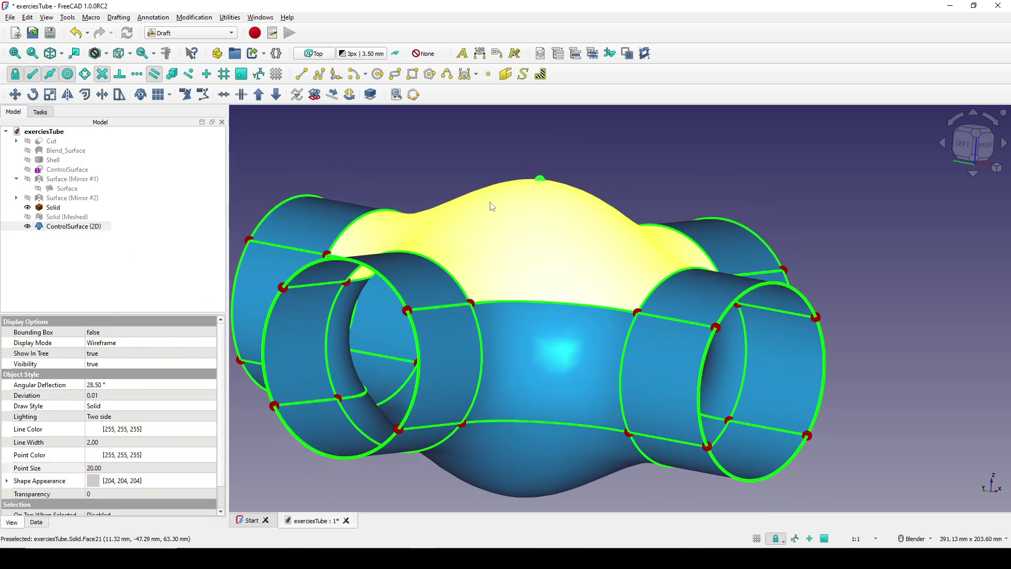
{"action": "middle_click_drag", "start_coordinate": [590, 222], "coordinate": [615, 287]}
{"action": "left_click", "coordinate": [853, 277]}
{"action": "middle_click_drag", "start_coordinate": [853, 276], "coordinate": [690, 363]}
{"action": "scroll", "coordinate": [785, 276], "scroll_direction": "down", "scroll_amount": 2}
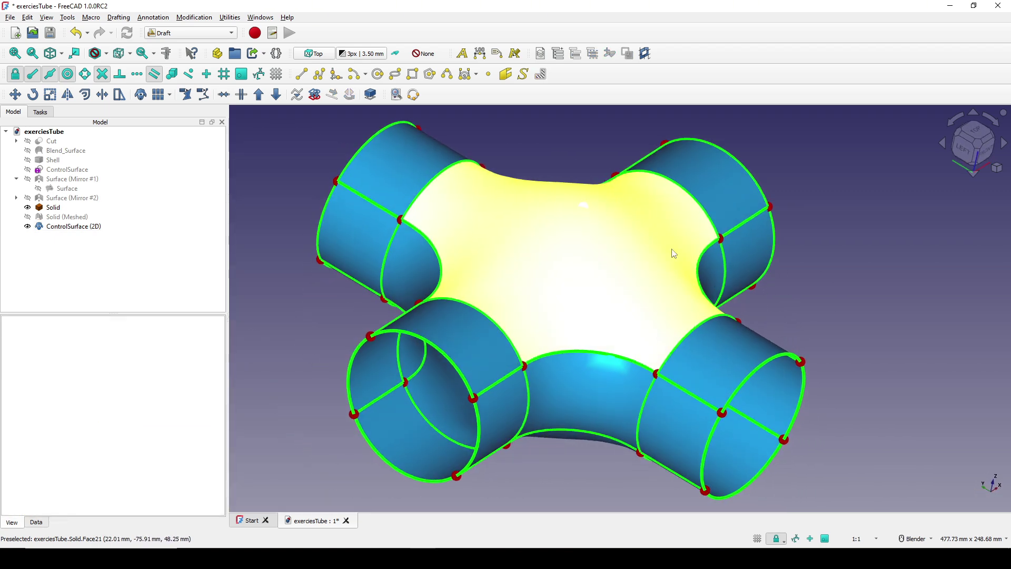
{"action": "middle_click_drag", "start_coordinate": [843, 274], "coordinate": [813, 269]}
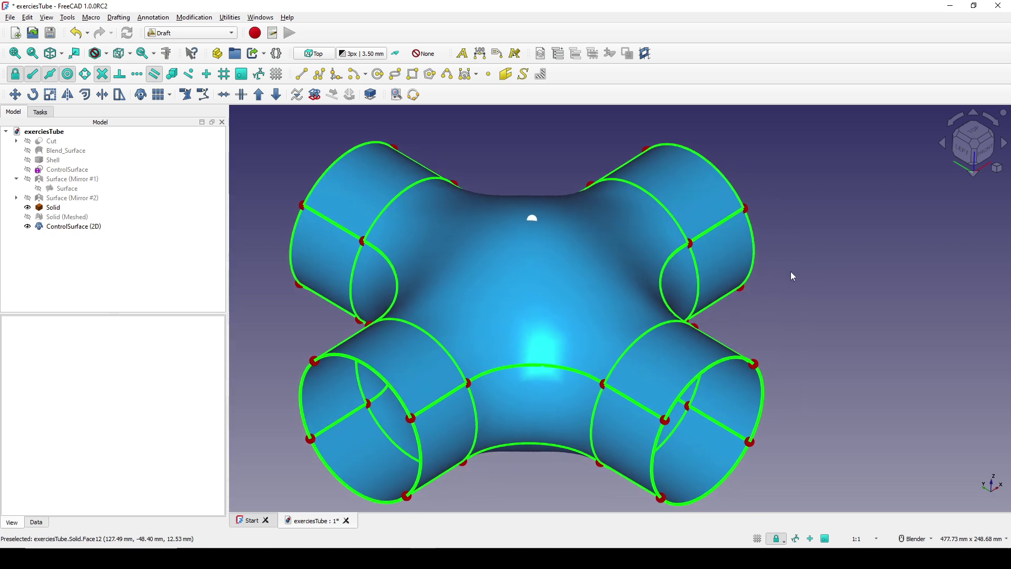
- Create a new empty document and hide its Draft grid
{"action": "left_click", "coordinate": [16, 35]}
{"action": "middle_click_drag", "start_coordinate": [627, 263], "coordinate": [574, 274], "text": "shift"}
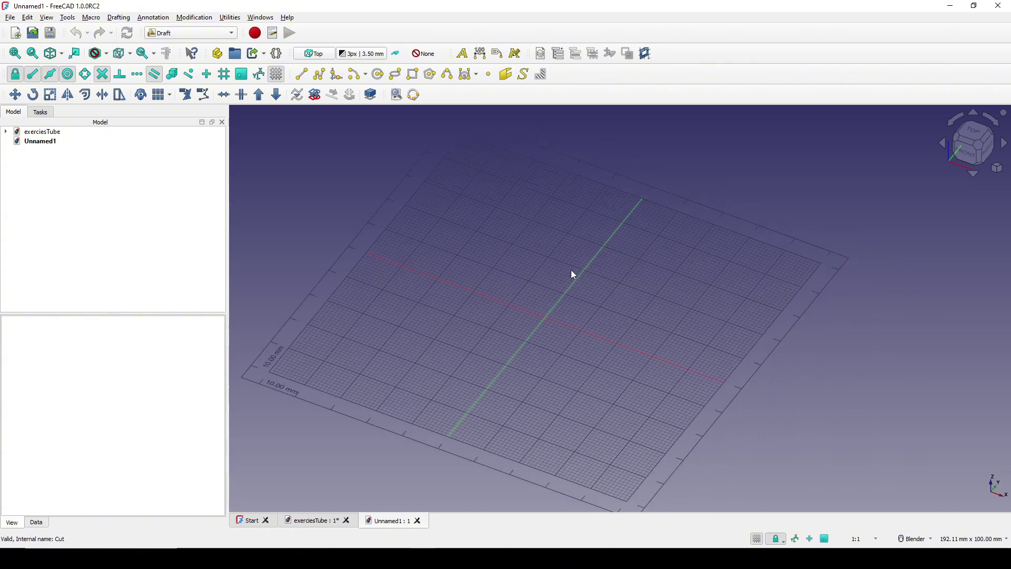
{"action": "left_click", "coordinate": [758, 539]}
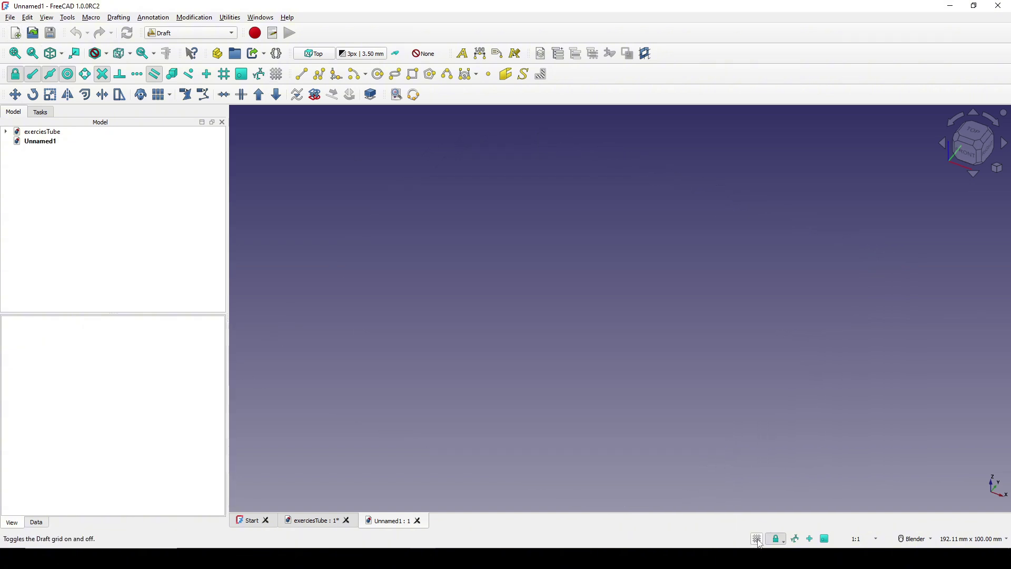
- Switch to the Part workbench and create a new sketch on the XZ plane
{"action": "left_click", "coordinate": [188, 33]}
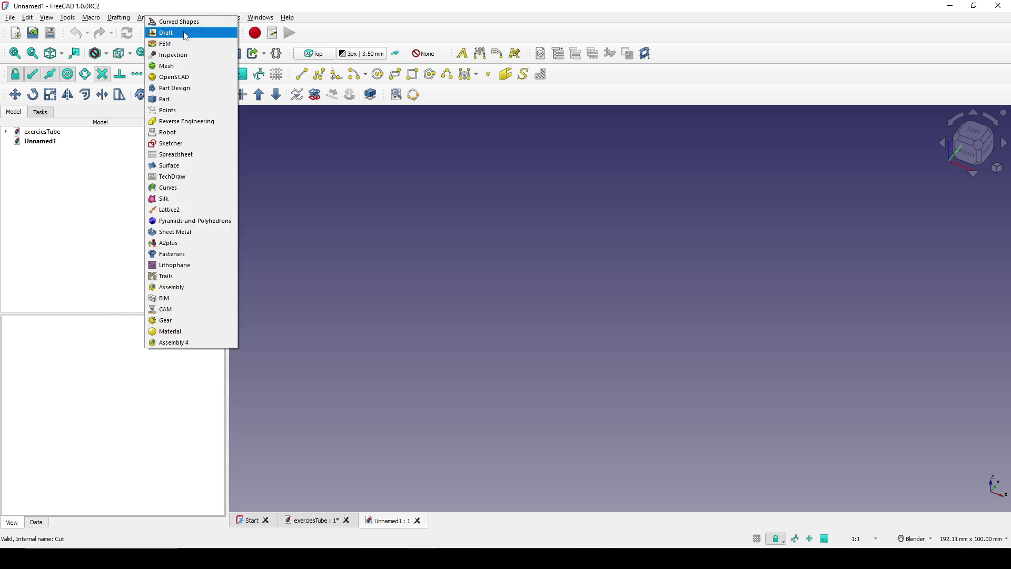
{"action": "left_click", "coordinate": [174, 99]}
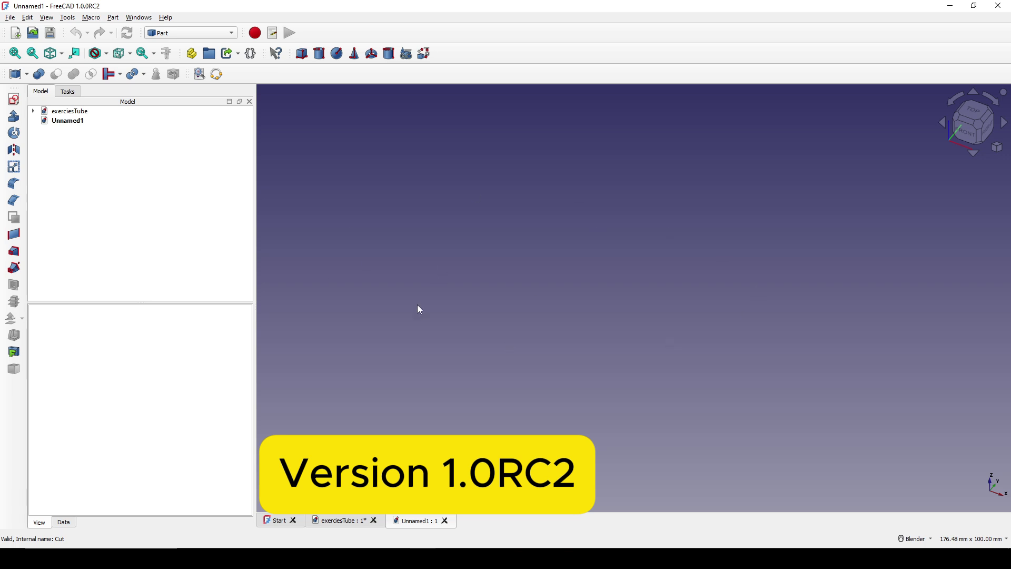
{"action": "left_click", "coordinate": [14, 99]}
{"action": "left_click", "coordinate": [488, 265]}
{"action": "left_click", "coordinate": [497, 319]}
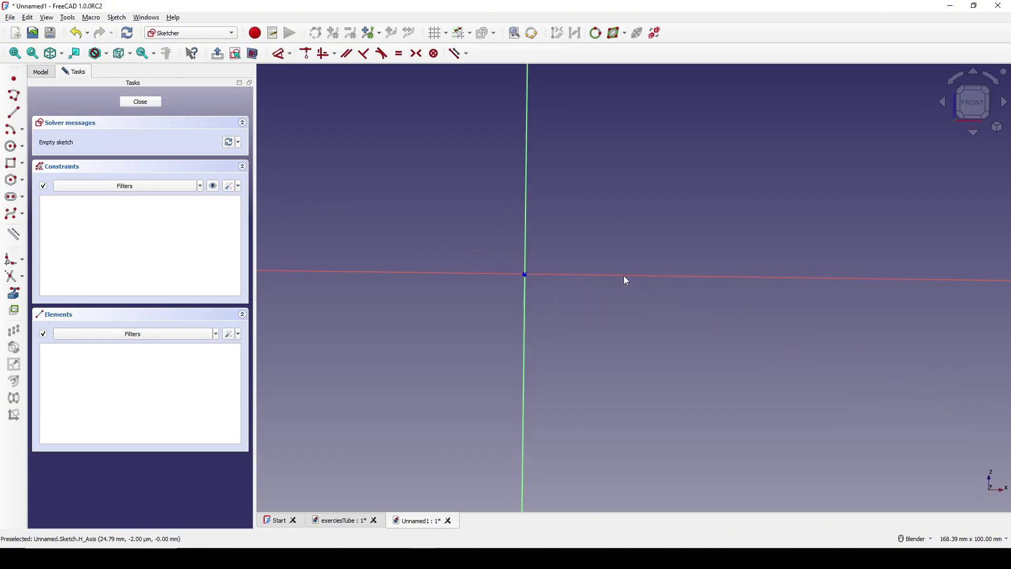
{"action": "scroll", "coordinate": [599, 238], "scroll_direction": "down", "scroll_amount": 1}
{"action": "middle_click_drag", "start_coordinate": [599, 238], "coordinate": [585, 261], "text": "shift"}
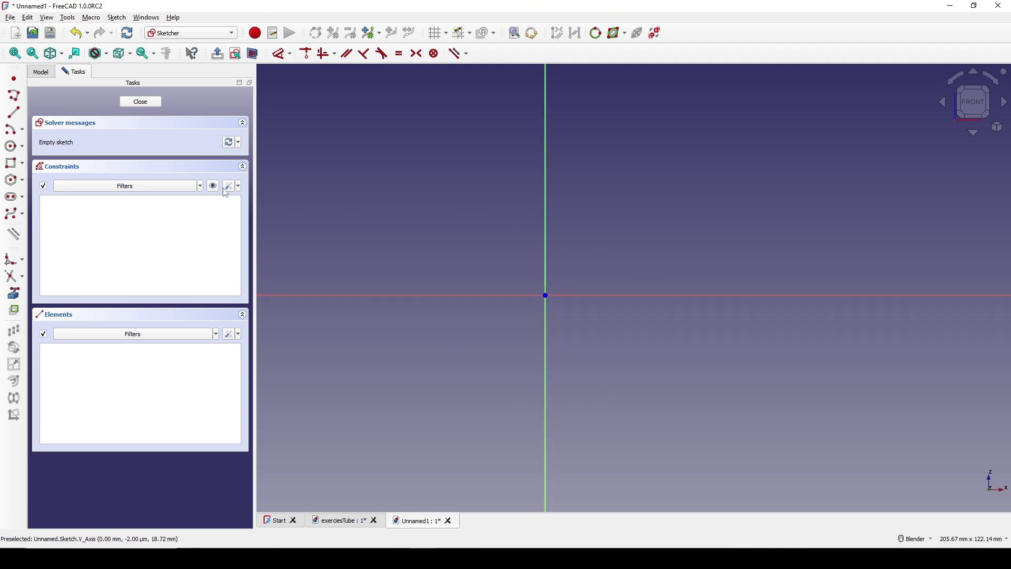
- Draw two arcs centred on the origin, one crossing the positive vertical axis and one crossing the positive horizontal axis
{"action": "left_click", "coordinate": [14, 132]}
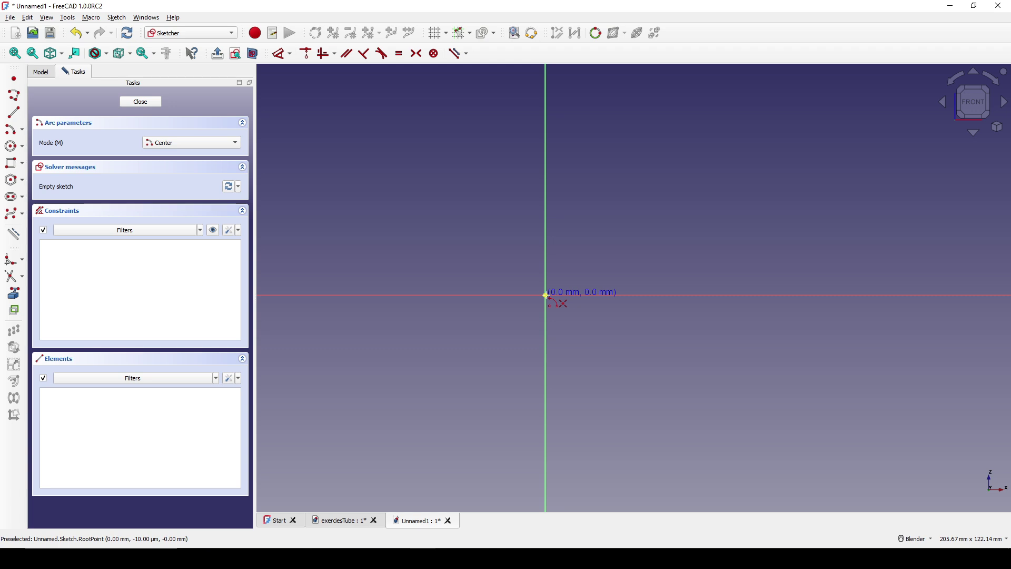
{"action": "left_click", "coordinate": [546, 295]}
{"action": "left_click", "coordinate": [476, 181]}
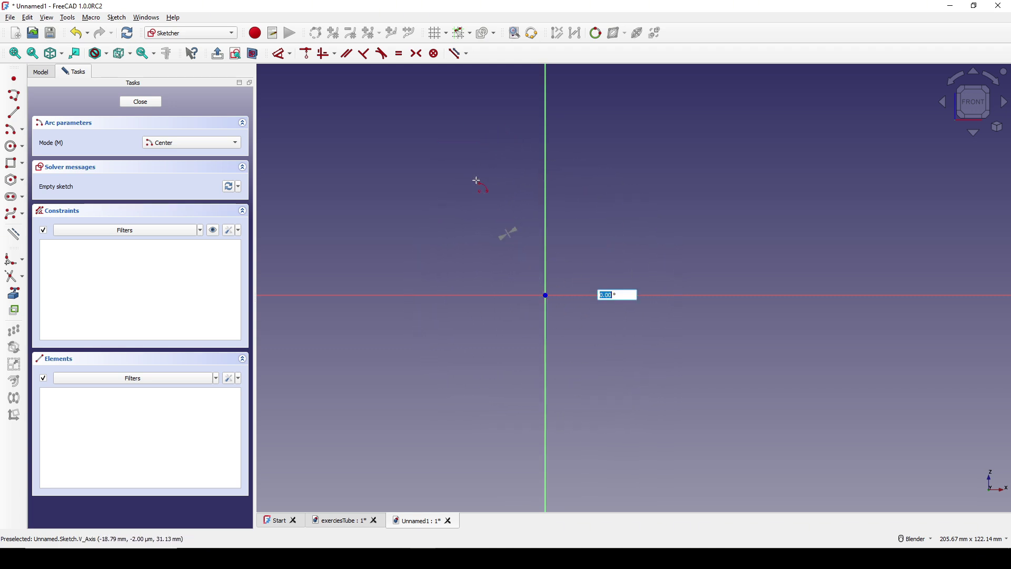
{"action": "left_click", "coordinate": [623, 161]}
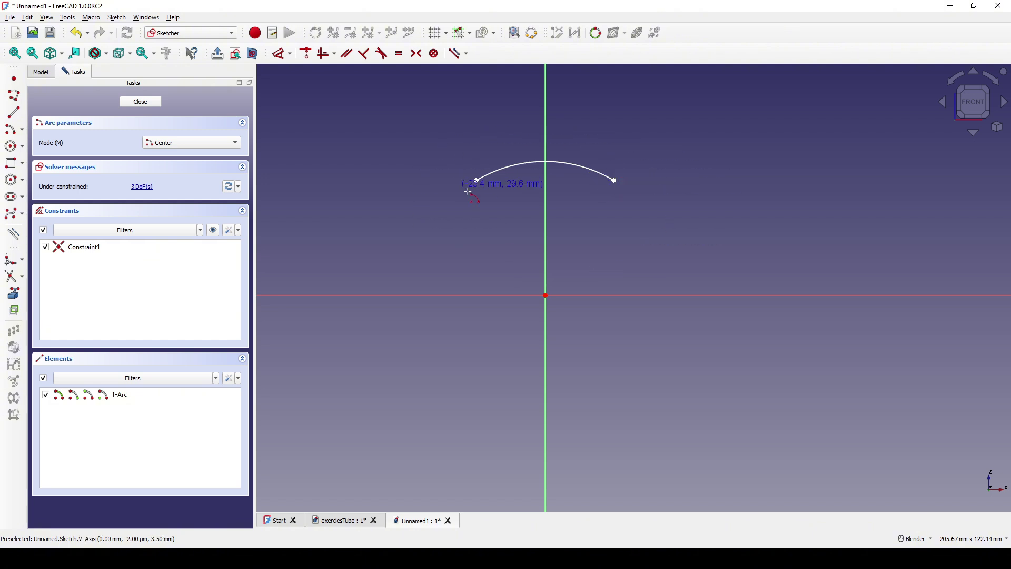
{"action": "middle_click_drag", "start_coordinate": [637, 242], "coordinate": [635, 219], "text": "shift"}
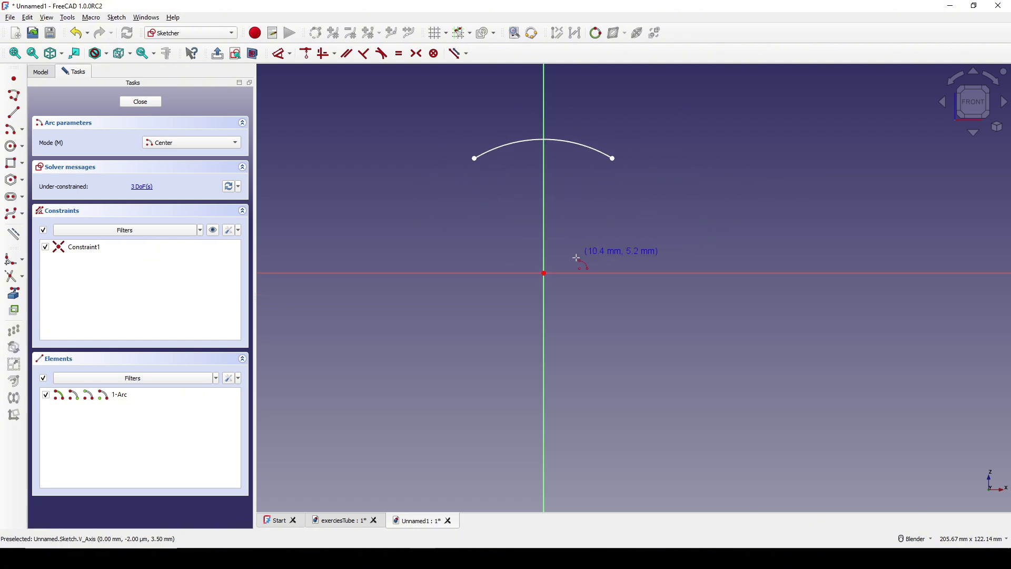
{"action": "left_click", "coordinate": [544, 273]}
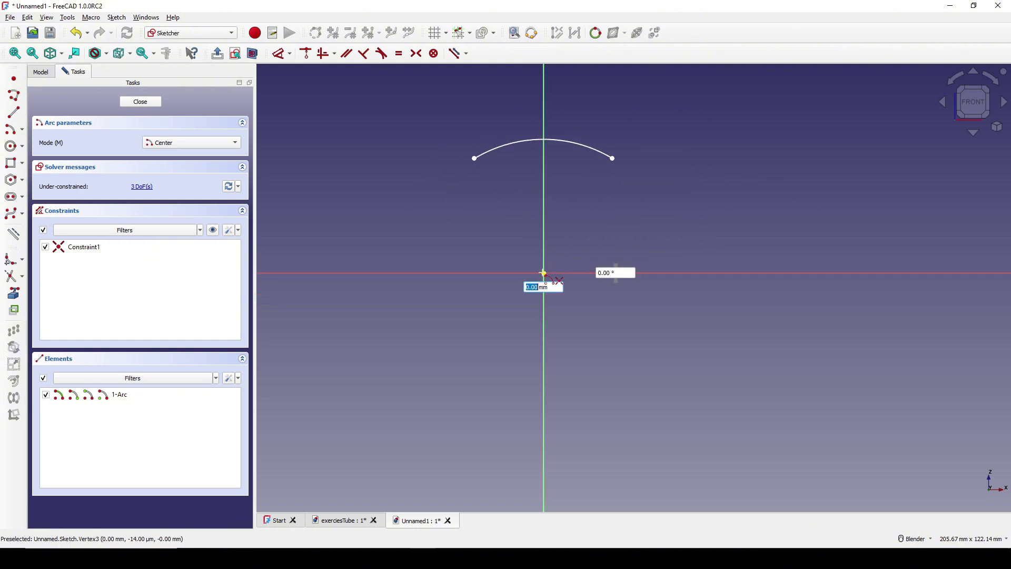
{"action": "left_click", "coordinate": [667, 248]}
{"action": "left_click", "coordinate": [653, 335]}
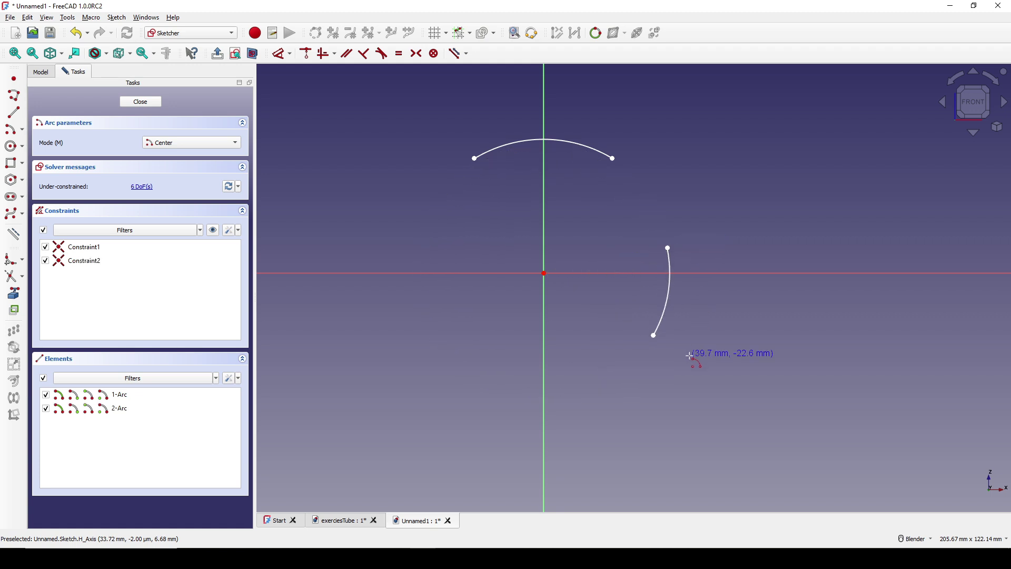
- Draw two more origin-centred arcs, one crossing the negative vertical axis and one crossing the negative horizontal axis
{"action": "left_click", "coordinate": [544, 273]}
{"action": "left_click", "coordinate": [491, 368]}
{"action": "left_click", "coordinate": [604, 363]}
{"action": "left_click", "coordinate": [544, 273]}
{"action": "left_click", "coordinate": [452, 211]}
{"action": "left_click", "coordinate": [446, 327]}
{"action": "right_click", "coordinate": [526, 292]}
{"action": "scroll", "coordinate": [625, 267], "scroll_direction": "down", "scroll_amount": 2}
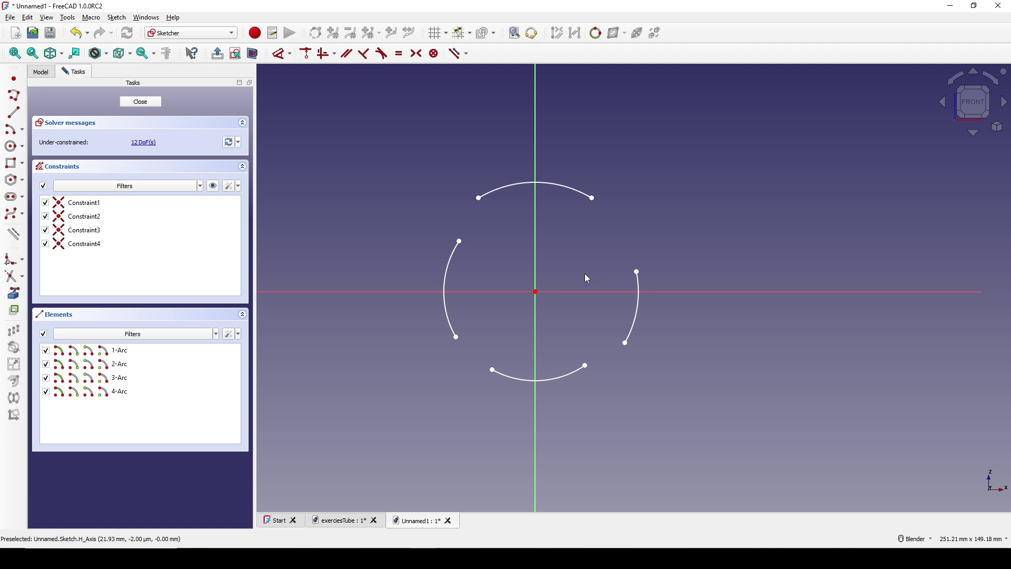
- Constrain all four arcs to equal radii
{"action": "left_click", "coordinate": [511, 184]}
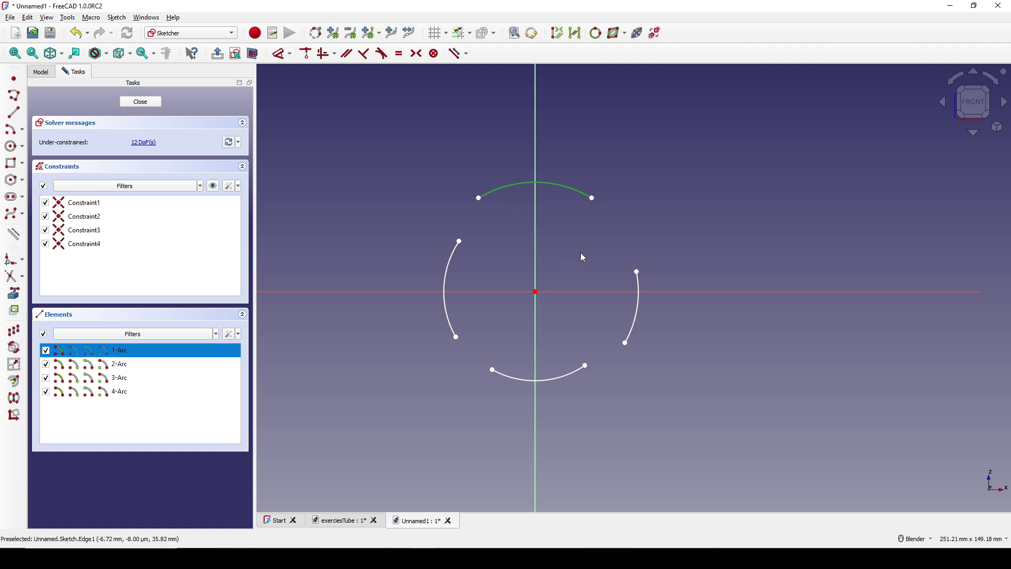
{"action": "left_click", "coordinate": [634, 316]}
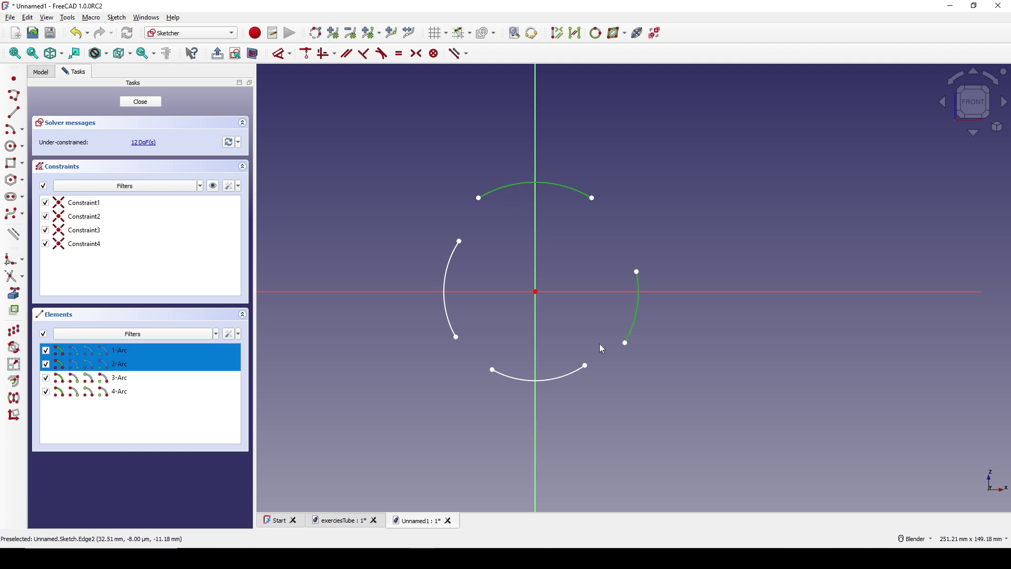
{"action": "left_click", "coordinate": [571, 375]}
{"action": "left_click", "coordinate": [449, 314]}
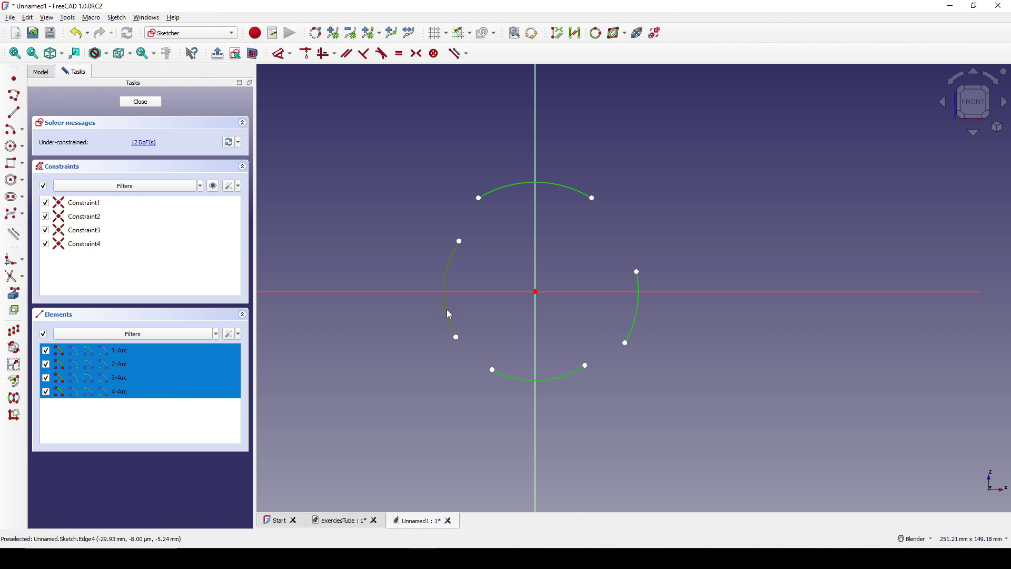
{"action": "key", "text": "e"}
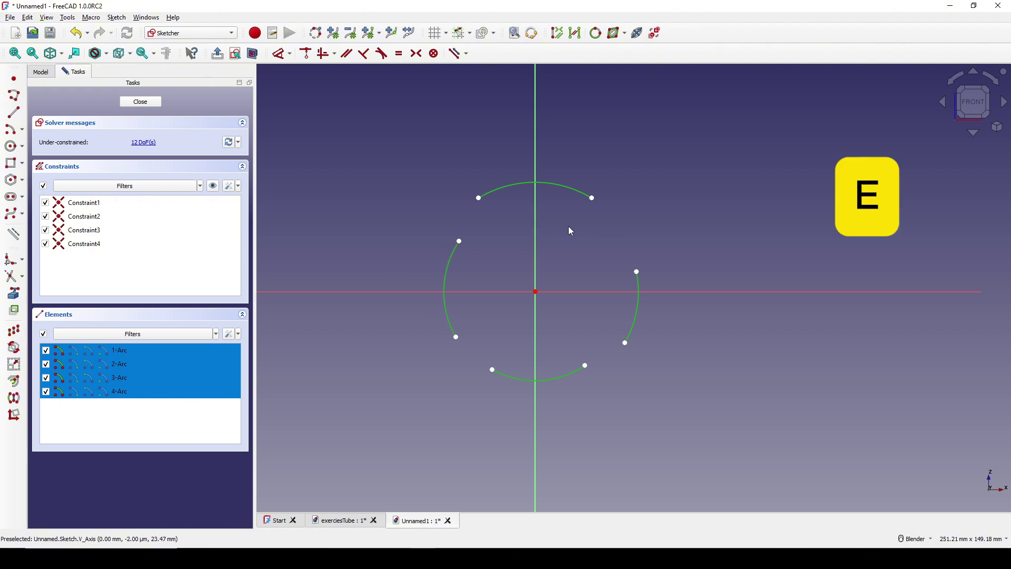
{"action": "middle_click_drag", "start_coordinate": [617, 233], "coordinate": [617, 225], "text": "shift"}
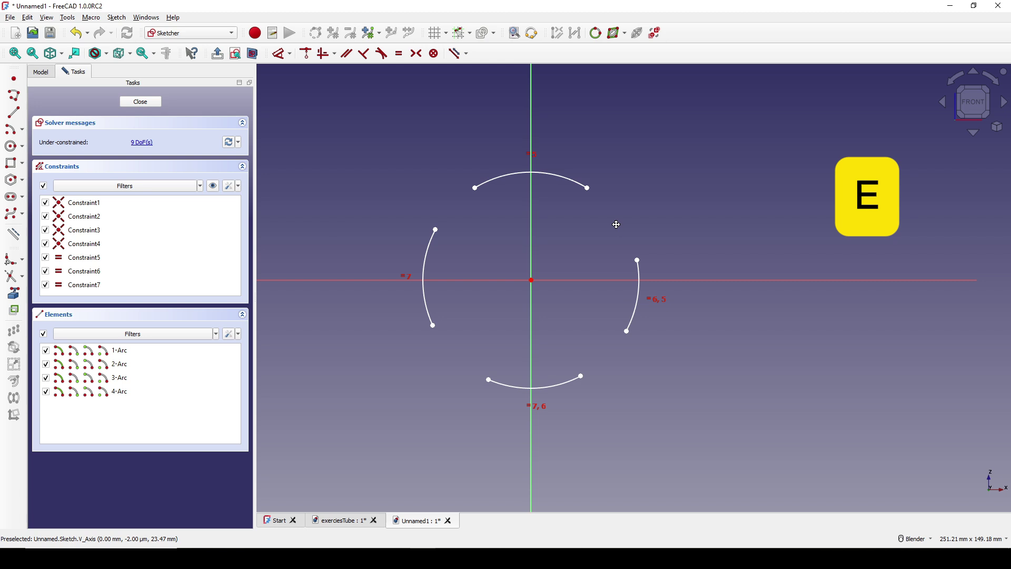
- Apply vertical constraints between the upper arc's two endpoints and the nearest endpoints of the left and right arcs
{"action": "key", "text": "v"}
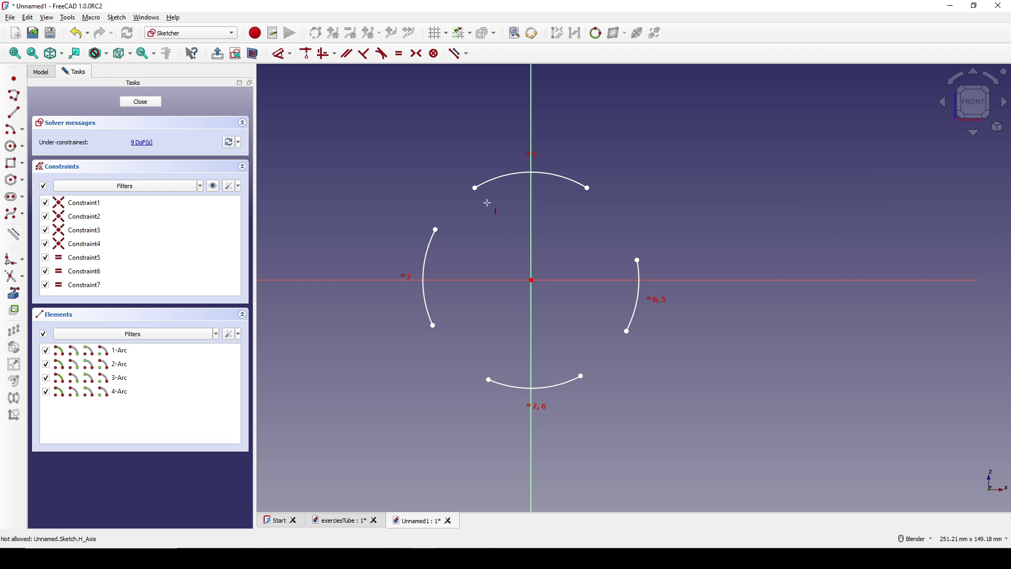
{"action": "left_click", "coordinate": [475, 188]}
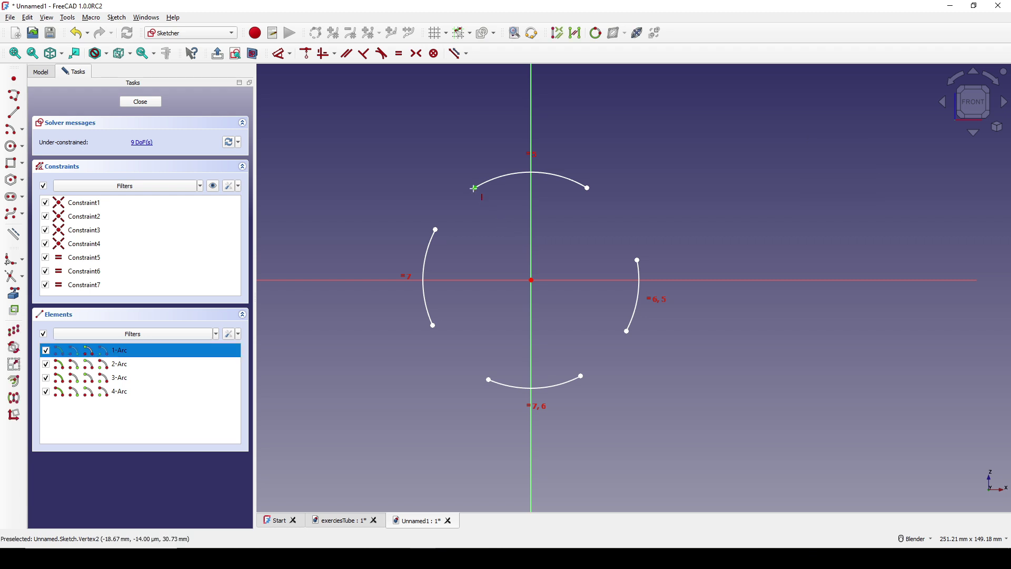
{"action": "left_click", "coordinate": [436, 230]}
{"action": "key", "text": "c"}
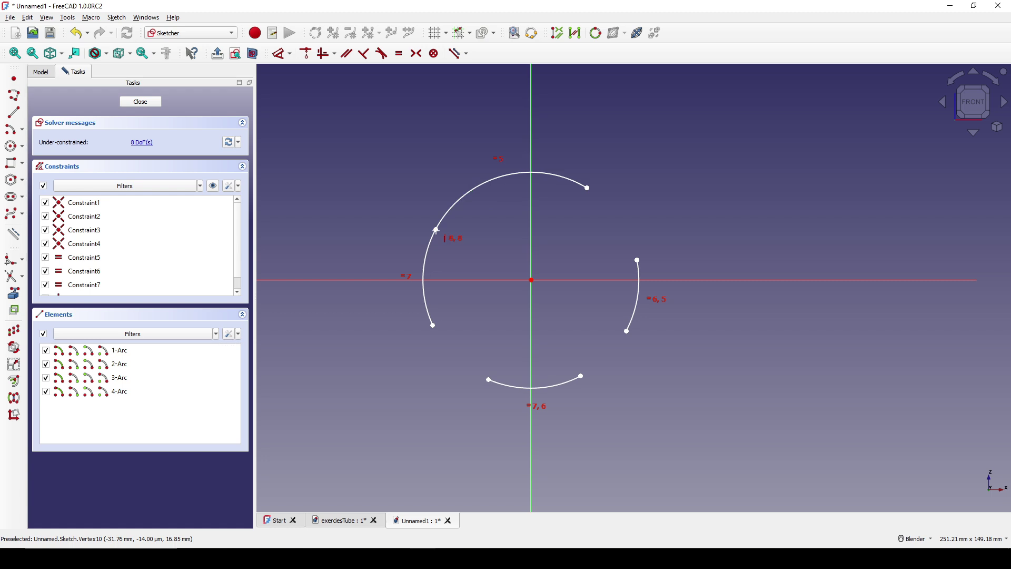
{"action": "left_click", "coordinate": [589, 188]}
{"action": "left_click", "coordinate": [638, 260]}
{"action": "key", "text": "c"}
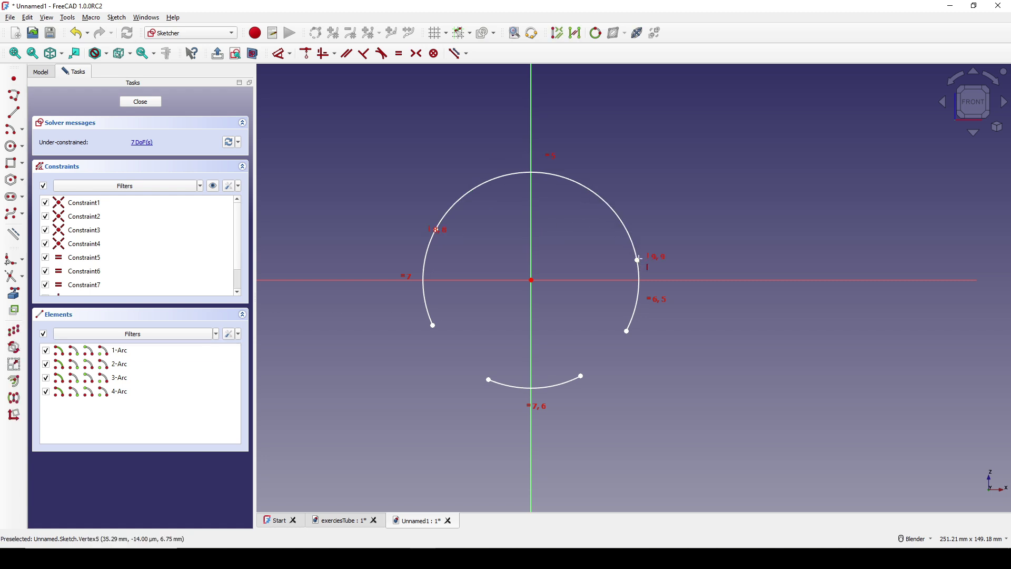
- Apply vertical constraints between the lower arc's two endpoints and the nearest endpoints of the right and left arcs
{"action": "left_click", "coordinate": [626, 331]}
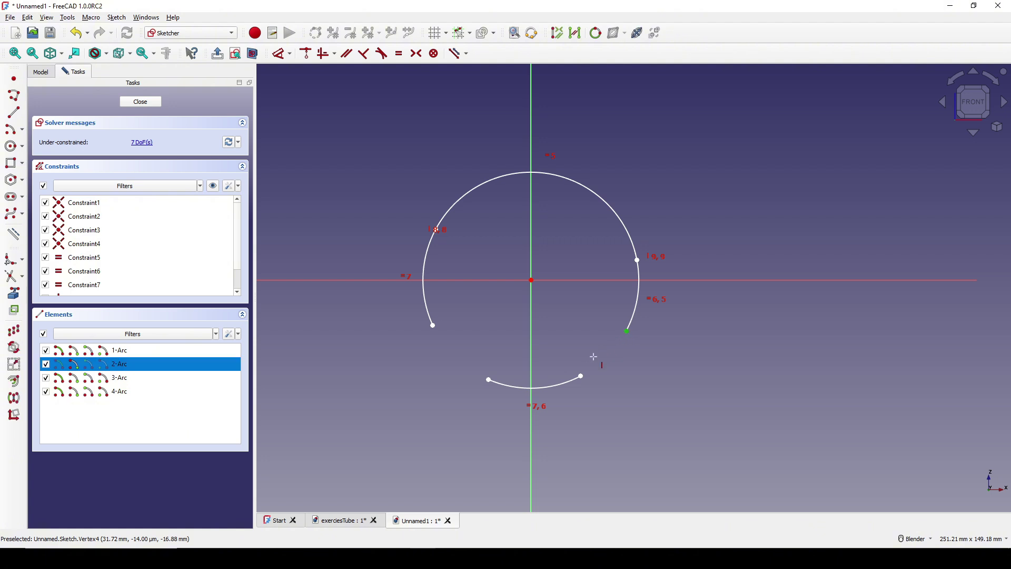
{"action": "left_click", "coordinate": [582, 376]}
{"action": "key", "text": "c"}
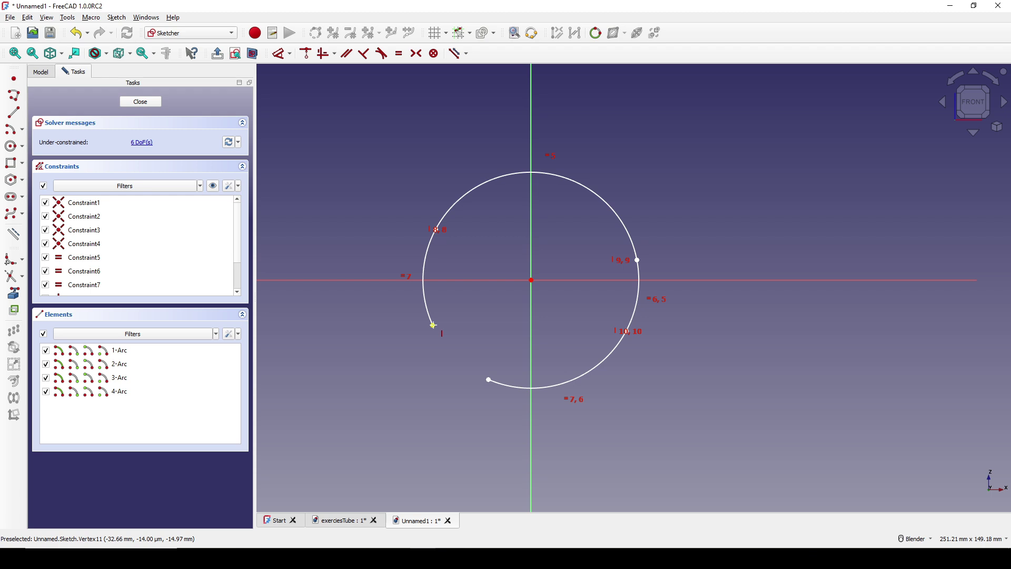
{"action": "left_click", "coordinate": [434, 326]}
{"action": "left_click", "coordinate": [488, 380]}
{"action": "key", "text": "c"}
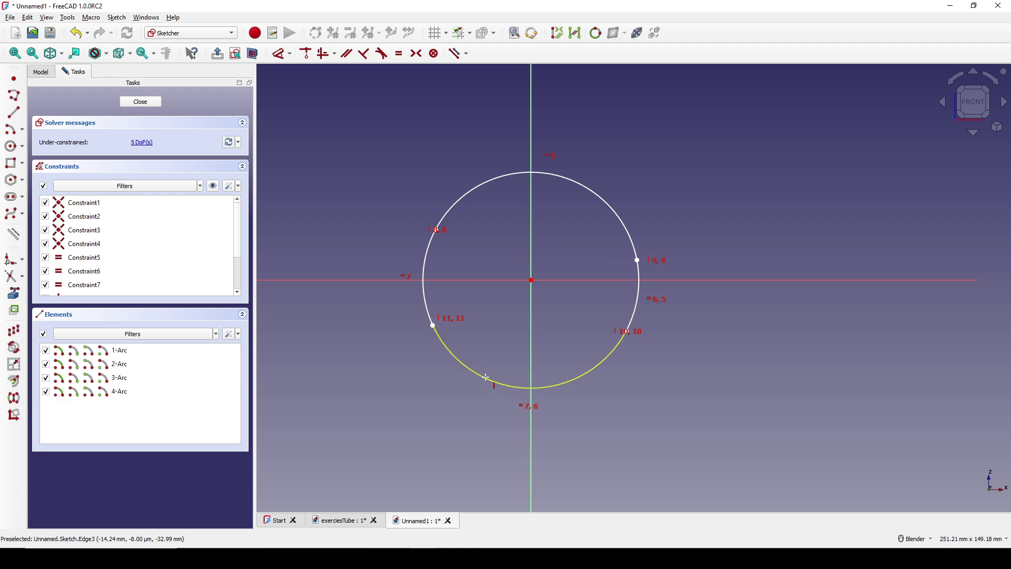
{"action": "mouse_move", "coordinate": [540, 281]}
{"action": "middle_mouse_down", "text": "shift"}
{"action": "mouse_move", "coordinate": [522, 263]}
{"action": "mouse_move", "coordinate": [526, 279]}
{"action": "middle_mouse_up", "text": "shift"}
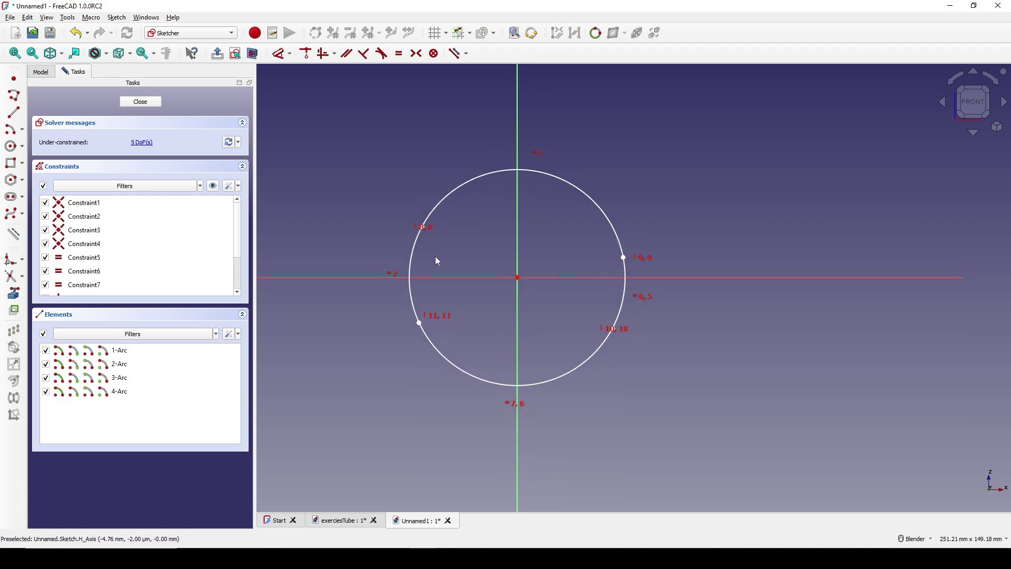
- Hide the existing sketch constraints and constrain the two upper arc junctions horizontally to each other, and likewise the two lower junctions
{"action": "left_click", "coordinate": [215, 187]}
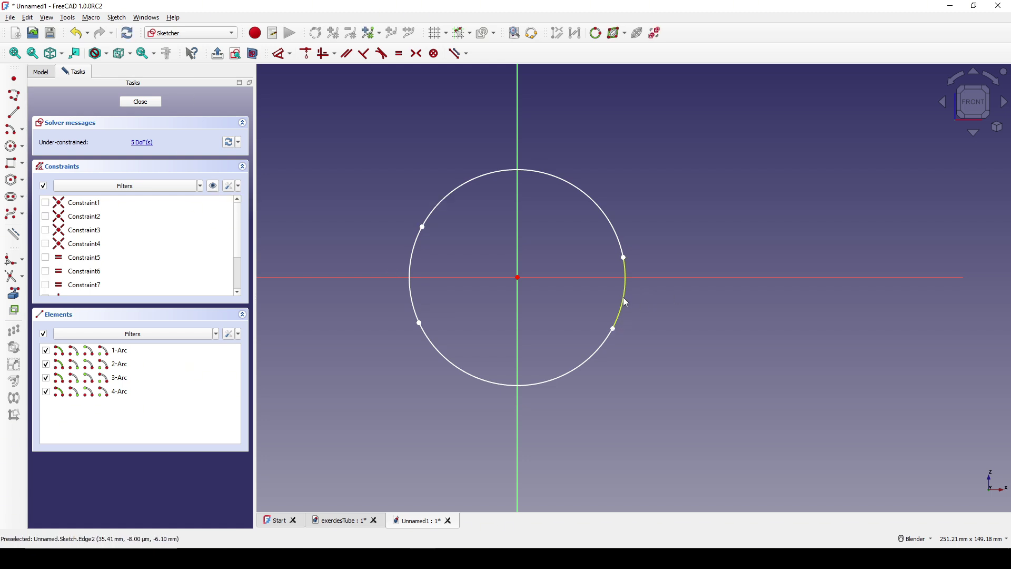
{"action": "mouse_move", "coordinate": [568, 280]}
{"action": "middle_mouse_down", "text": "shift"}
{"action": "mouse_move", "coordinate": [568, 292]}
{"action": "mouse_move", "coordinate": [571, 253]}
{"action": "middle_mouse_up", "text": "shift"}
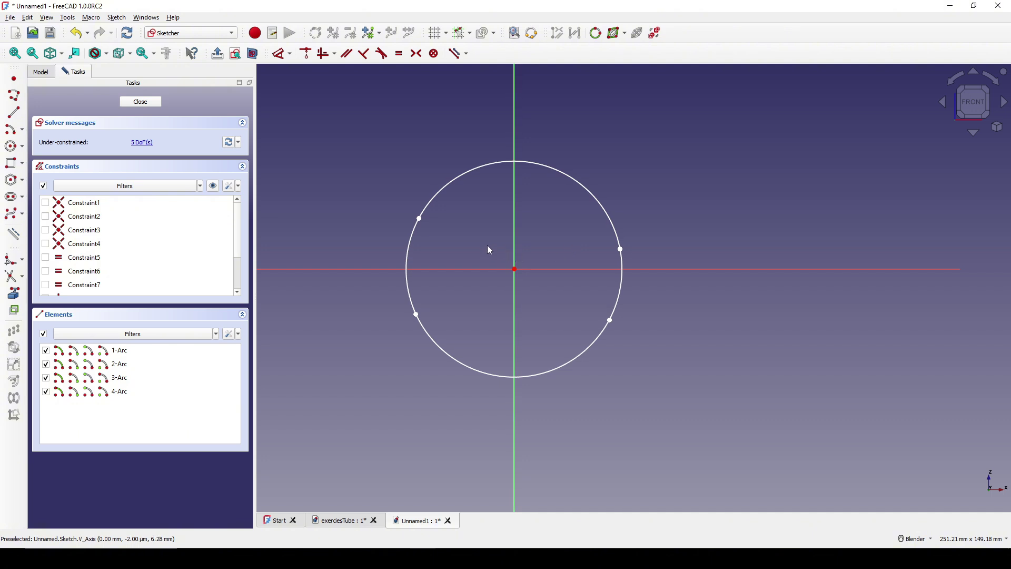
{"action": "key", "text": "h"}
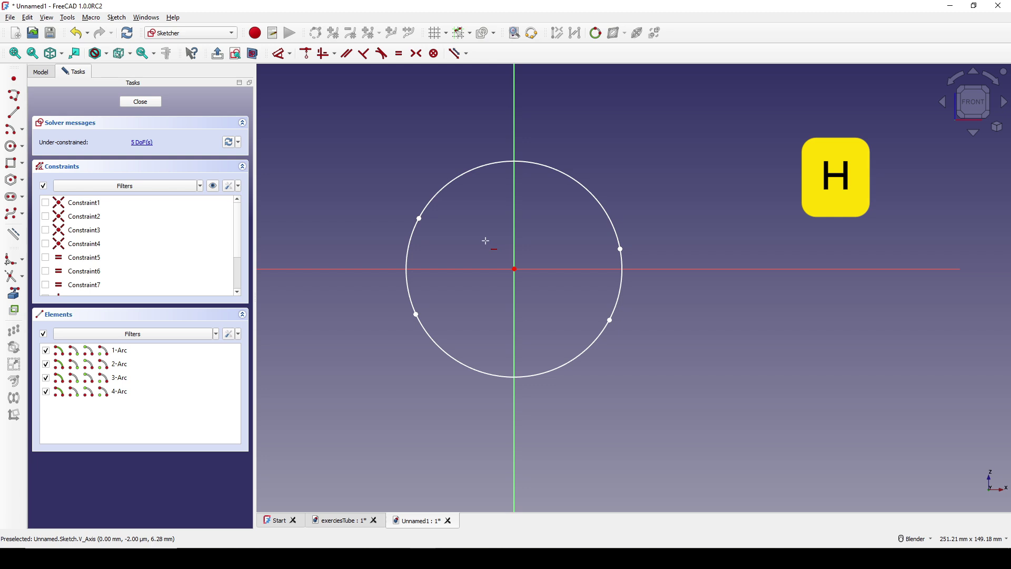
{"action": "left_click", "coordinate": [420, 219]}
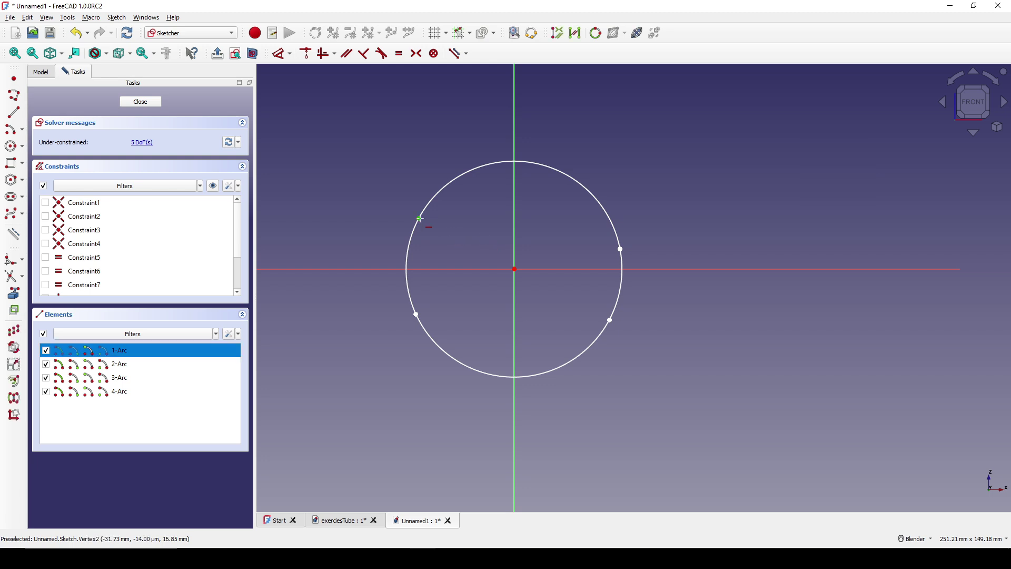
{"action": "left_click", "coordinate": [621, 249]}
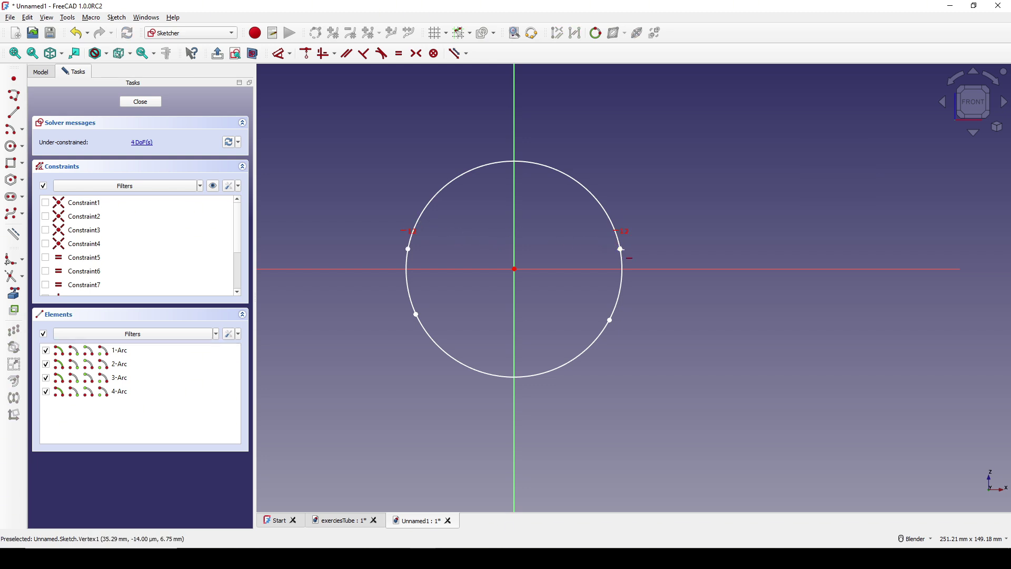
{"action": "left_click", "coordinate": [419, 315]}
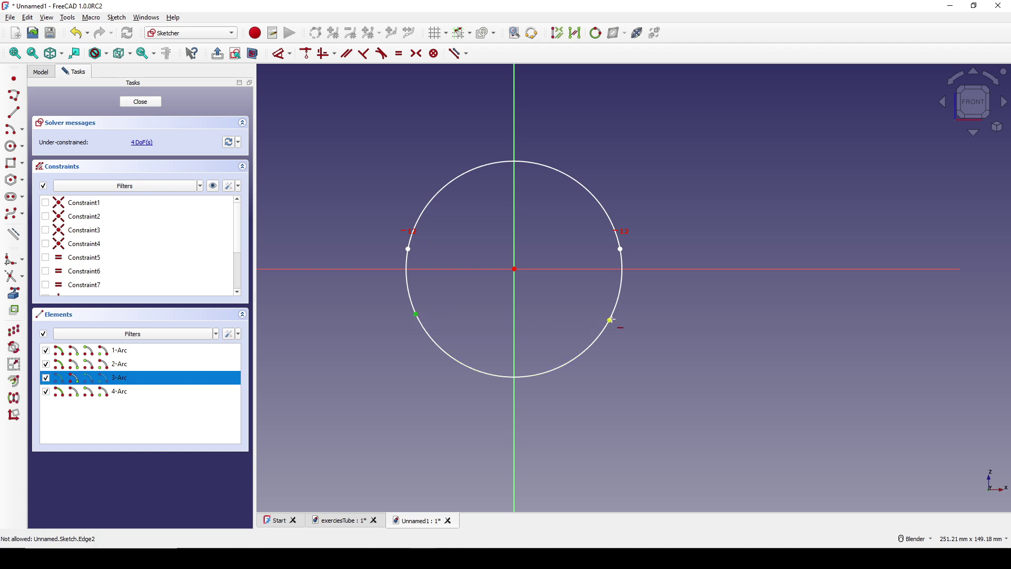
{"action": "left_click", "coordinate": [611, 318]}
{"action": "middle_click_drag", "start_coordinate": [637, 318], "coordinate": [625, 320], "text": "shift"}
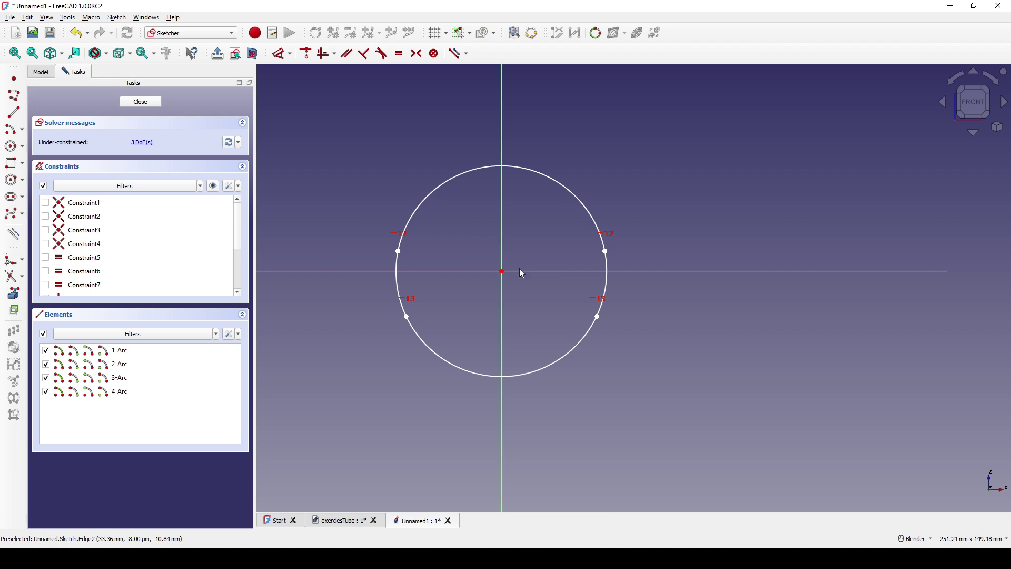
- Dimension the upper arc with a radius of 50 mm
{"action": "left_click", "coordinate": [539, 179]}
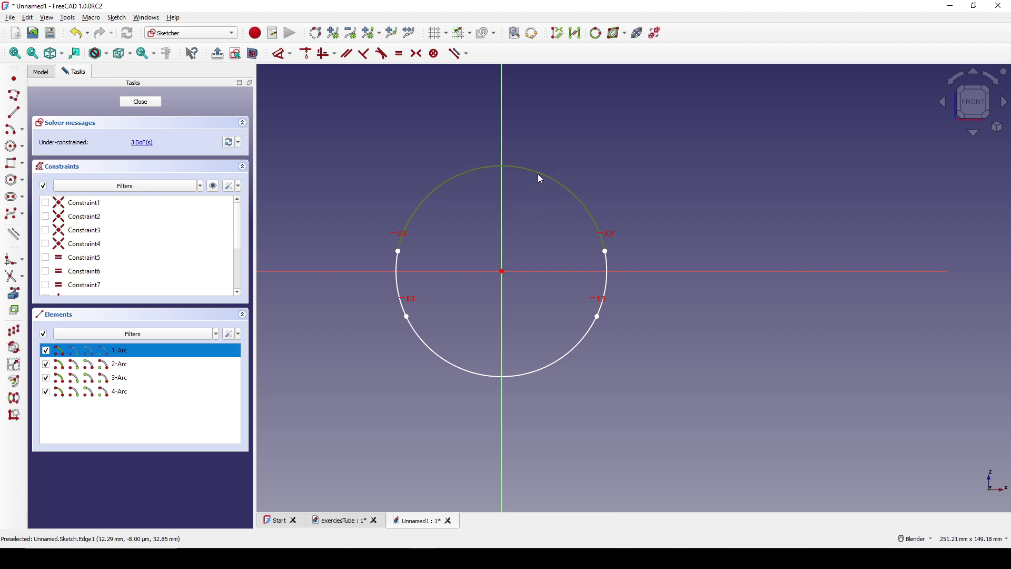
{"action": "key", "text": "d"}
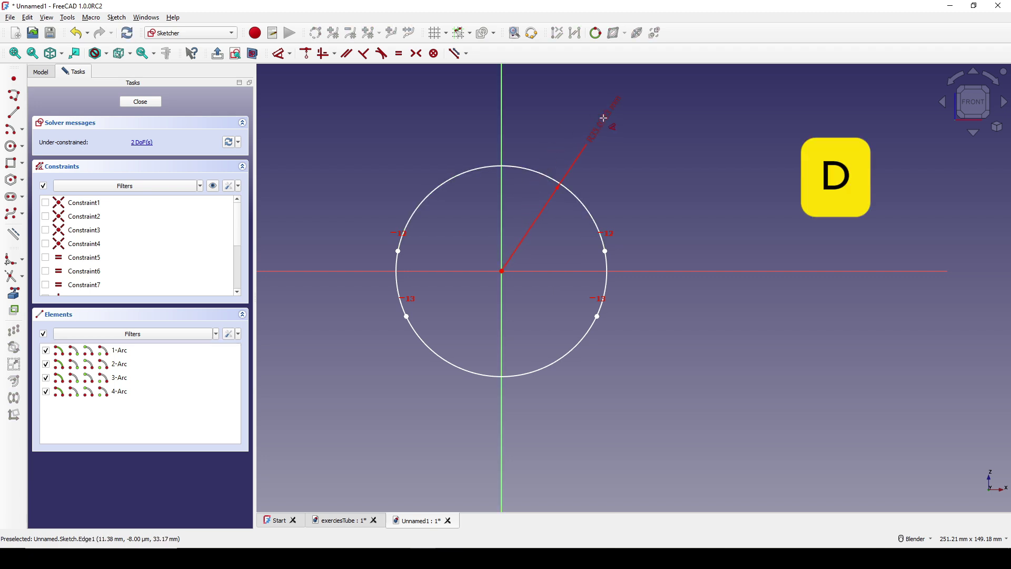
{"action": "left_click", "coordinate": [611, 113]}
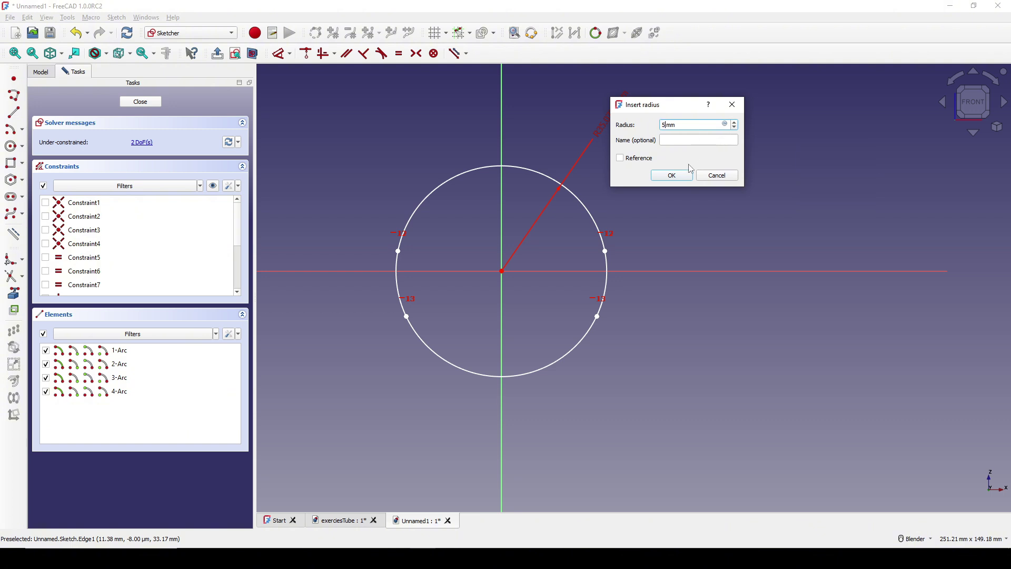
{"action": "left_click", "coordinate": [684, 179]}
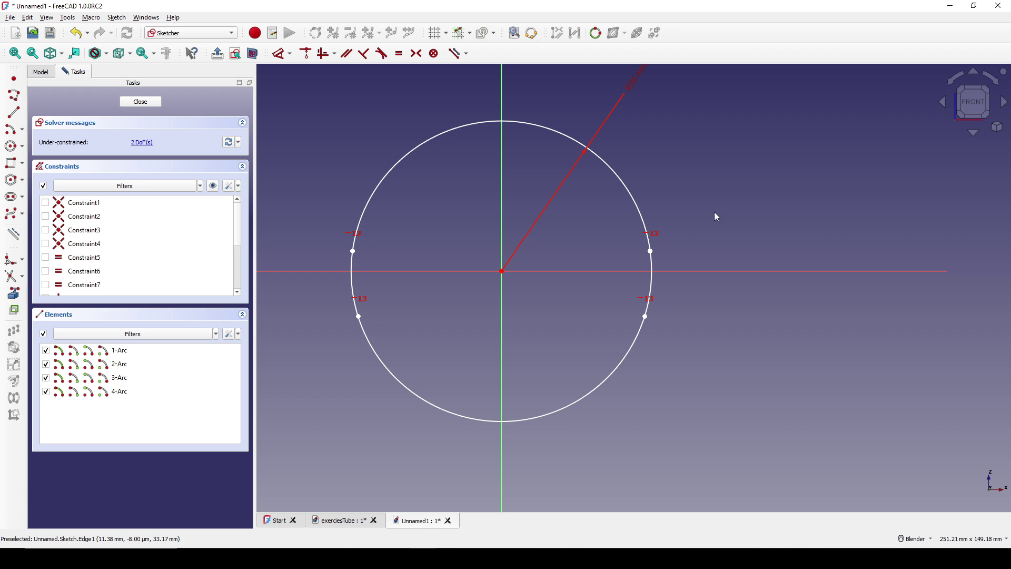
{"action": "scroll", "coordinate": [713, 212], "scroll_direction": "down", "scroll_amount": 1}
{"action": "middle_click_drag", "start_coordinate": [713, 212], "coordinate": [700, 240], "text": "shift"}
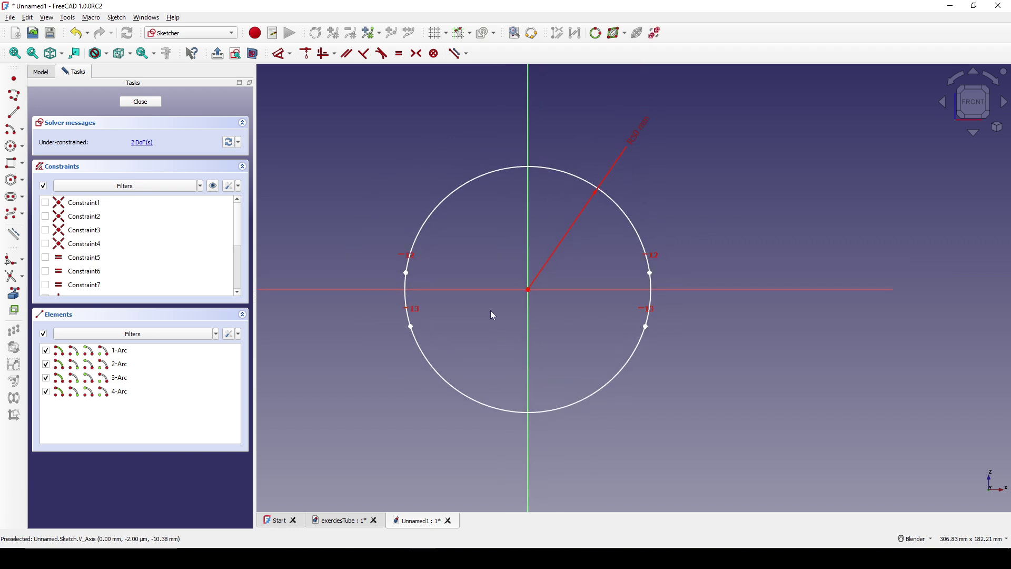
- Set the horizontal distance between the upper arc's two endpoints to 80 mm
{"action": "left_click", "coordinate": [407, 273]}
{"action": "left_click", "coordinate": [652, 273]}
{"action": "key", "text": "d"}
{"action": "left_click", "coordinate": [610, 102]}
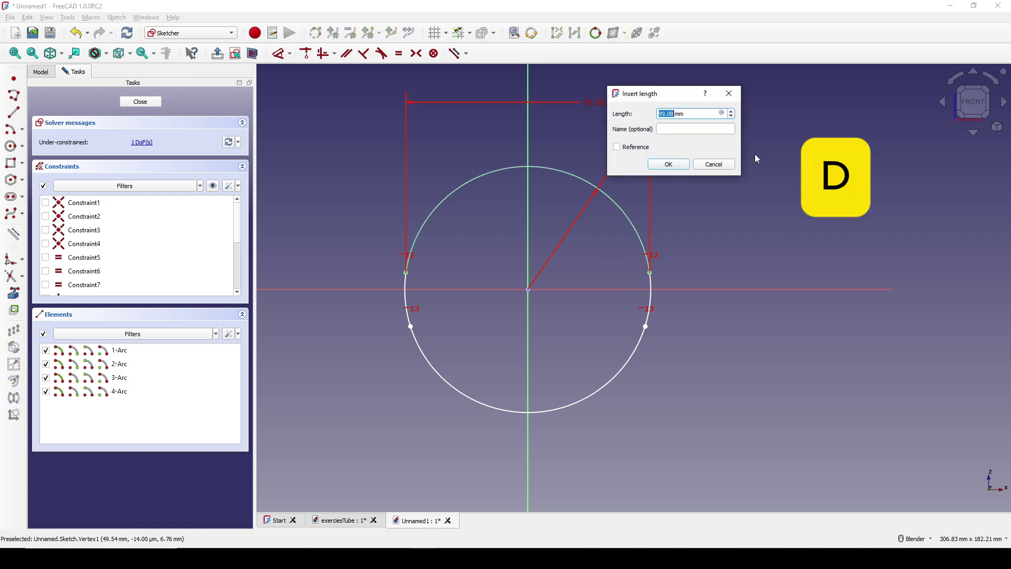
{"action": "type", "text": "80"}
{"action": "left_click", "coordinate": [687, 164]}
{"action": "scroll", "coordinate": [668, 235], "scroll_direction": "down", "scroll_amount": 2}
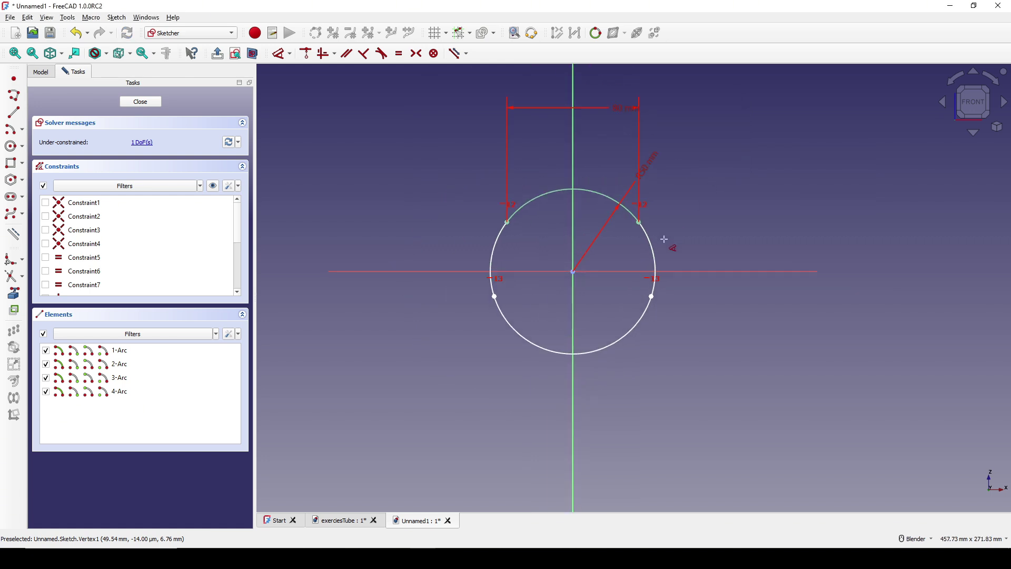
- Set the horizontal distance between the lower arc's two endpoints to 80 mm and close the sketch
{"action": "left_click", "coordinate": [495, 296]}
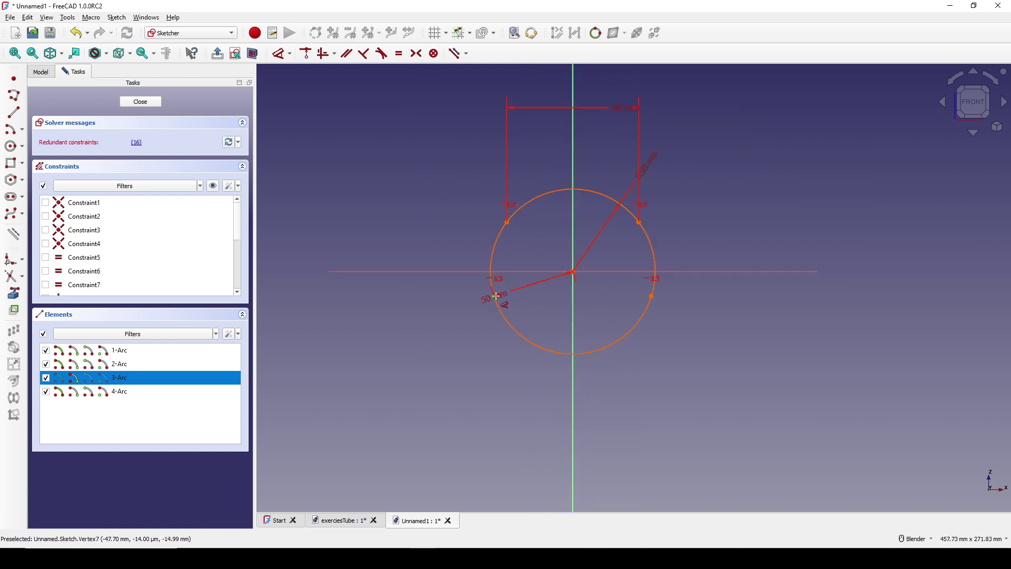
{"action": "left_click", "coordinate": [649, 296]}
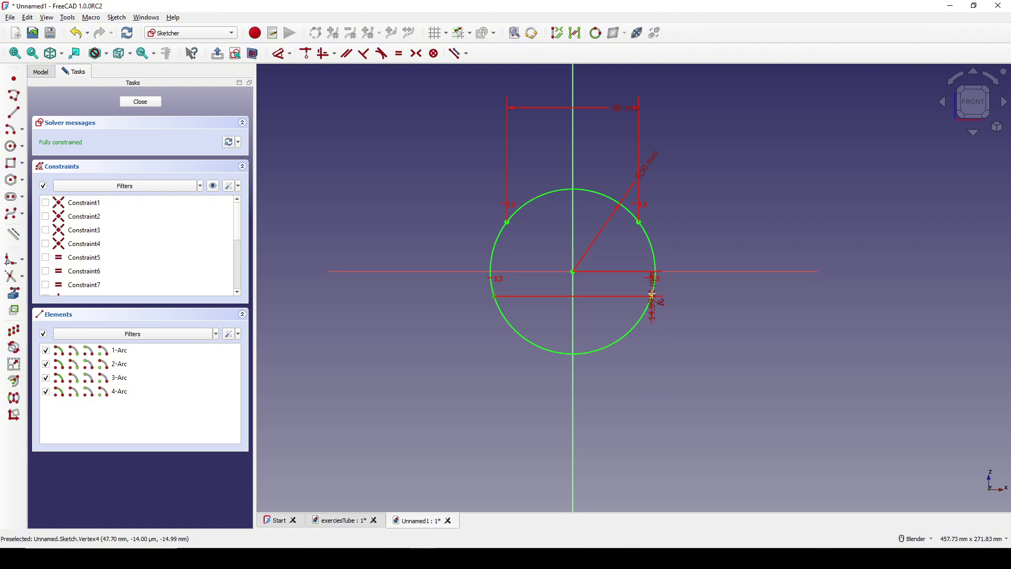
{"action": "left_click", "coordinate": [620, 413]}
{"action": "type", "text": "80"}
{"action": "key", "text": "Return"}
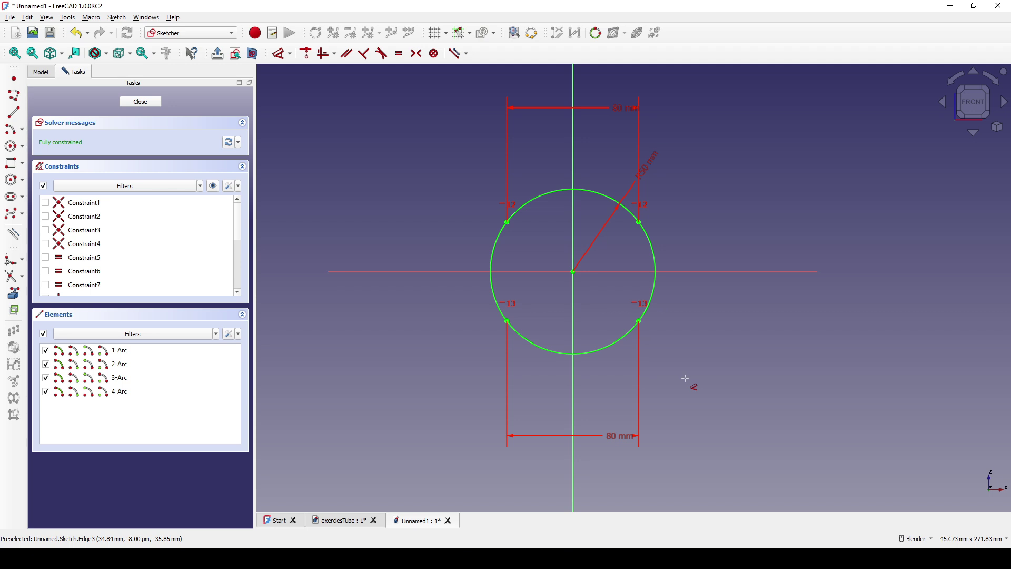
{"action": "right_click", "coordinate": [685, 378]}
{"action": "left_click", "coordinate": [589, 302]}
{"action": "middle_click_drag", "start_coordinate": [643, 296], "coordinate": [629, 313], "text": "shift"}
{"action": "left_click", "coordinate": [160, 105]}
- Extrude the circular sketch symmetrically along its normal with a total length of 300 mm
{"action": "scroll", "coordinate": [643, 301], "scroll_direction": "down", "scroll_amount": 5}
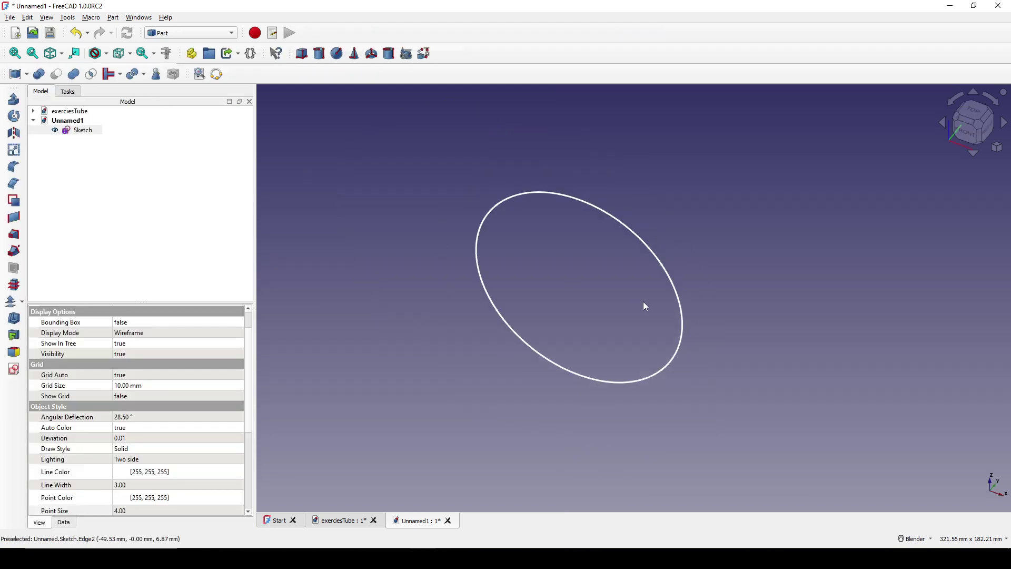
{"action": "scroll", "coordinate": [649, 294], "scroll_direction": "up", "scroll_amount": 1}
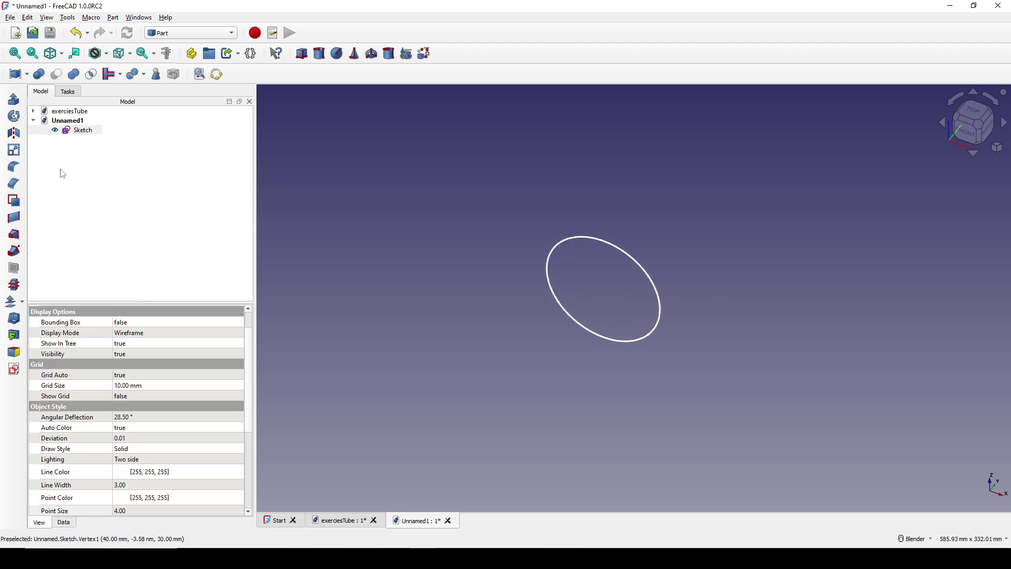
{"action": "left_click", "coordinate": [79, 131]}
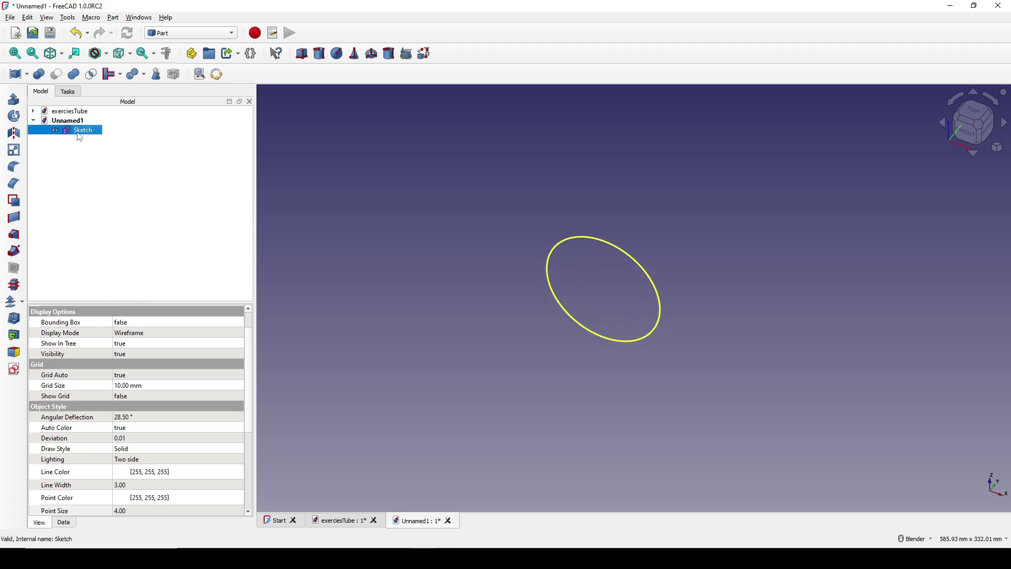
{"action": "left_click", "coordinate": [14, 101]}
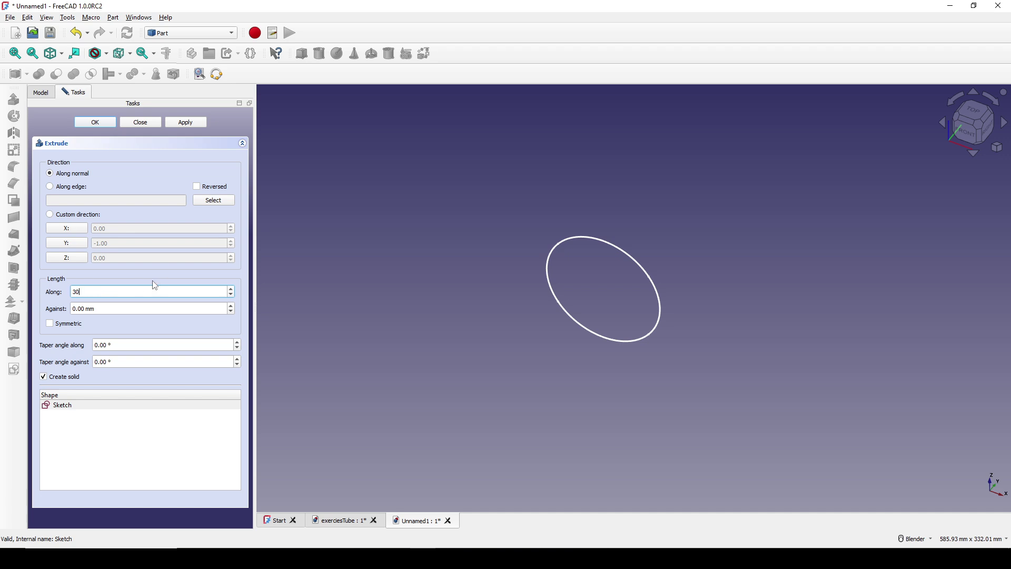
{"action": "left_click", "coordinate": [61, 325]}
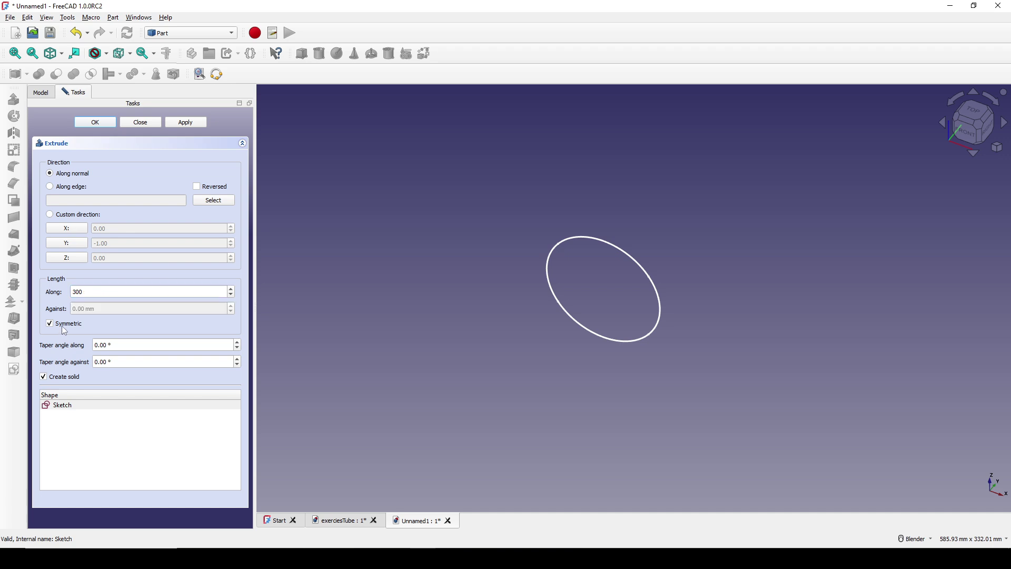
{"action": "left_click", "coordinate": [95, 122]}
- Set the extrusion's Solid property to false so it becomes an open-ended tube surface
{"action": "middle_click_drag", "start_coordinate": [585, 405], "coordinate": [757, 357]}
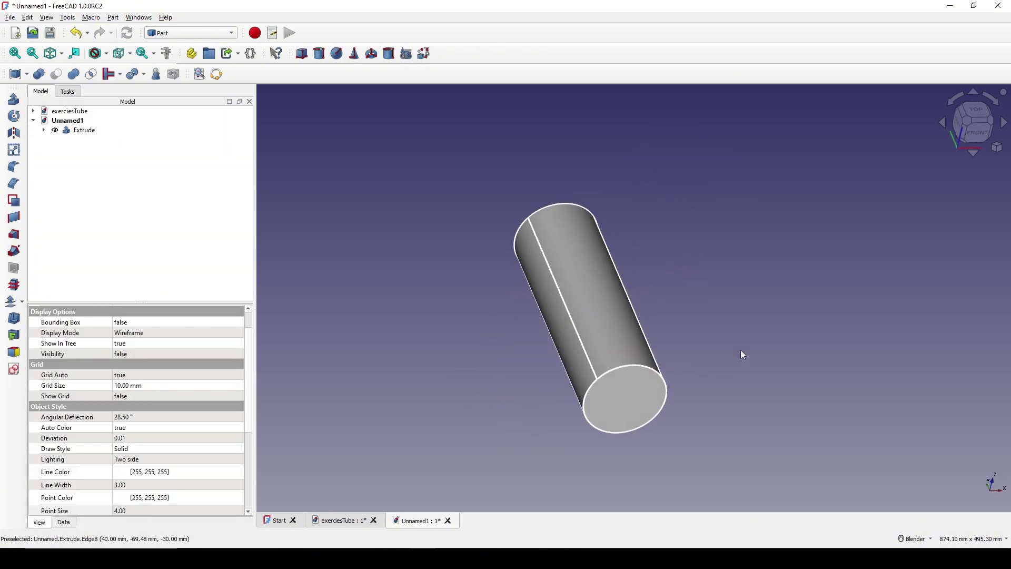
{"action": "middle_click_drag", "start_coordinate": [536, 324], "coordinate": [679, 284]}
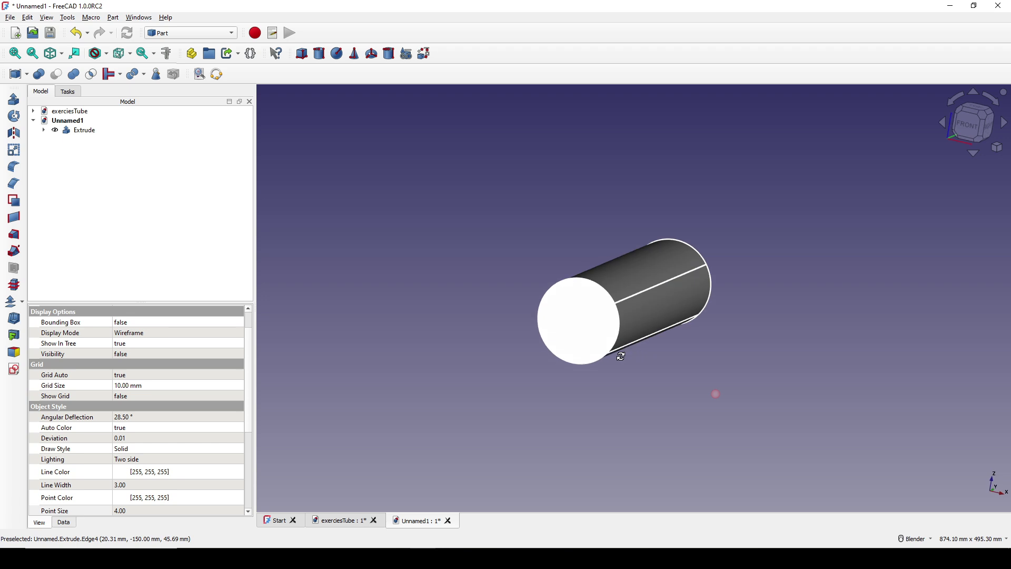
{"action": "mouse_move", "coordinate": [635, 372]}
{"action": "middle_mouse_down"}
{"action": "mouse_move", "coordinate": [682, 368]}
{"action": "mouse_move", "coordinate": [646, 377]}
{"action": "middle_mouse_up"}
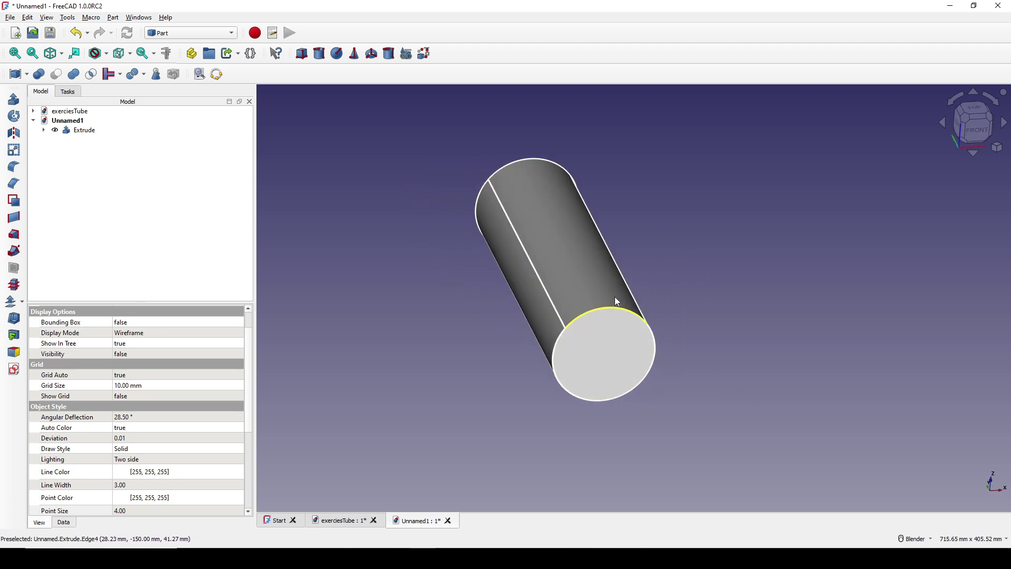
{"action": "middle_click_drag", "start_coordinate": [661, 300], "coordinate": [677, 313]}
{"action": "left_click", "coordinate": [84, 130]}
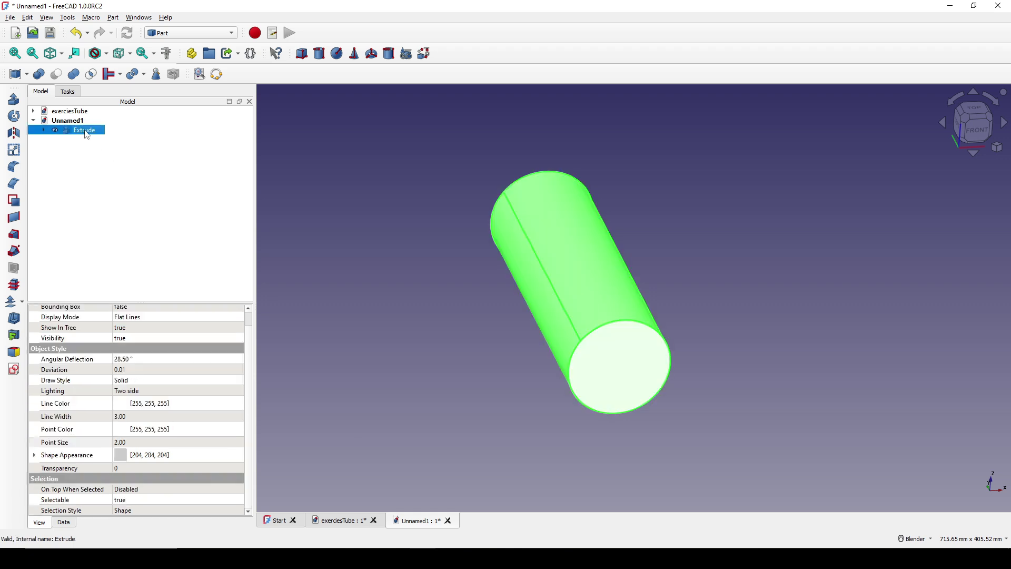
{"action": "left_click", "coordinate": [65, 523]}
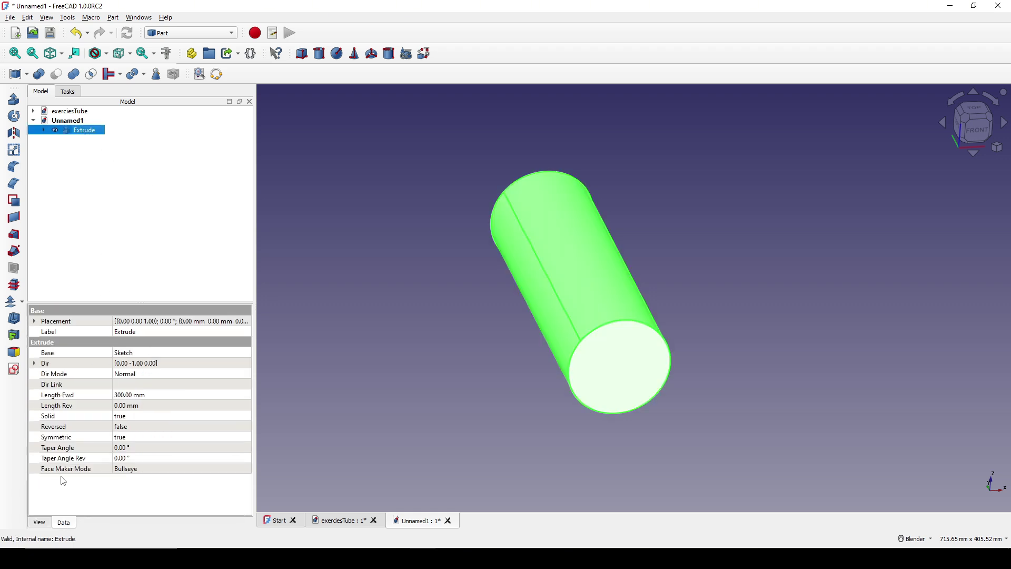
{"action": "left_click", "coordinate": [75, 418]}
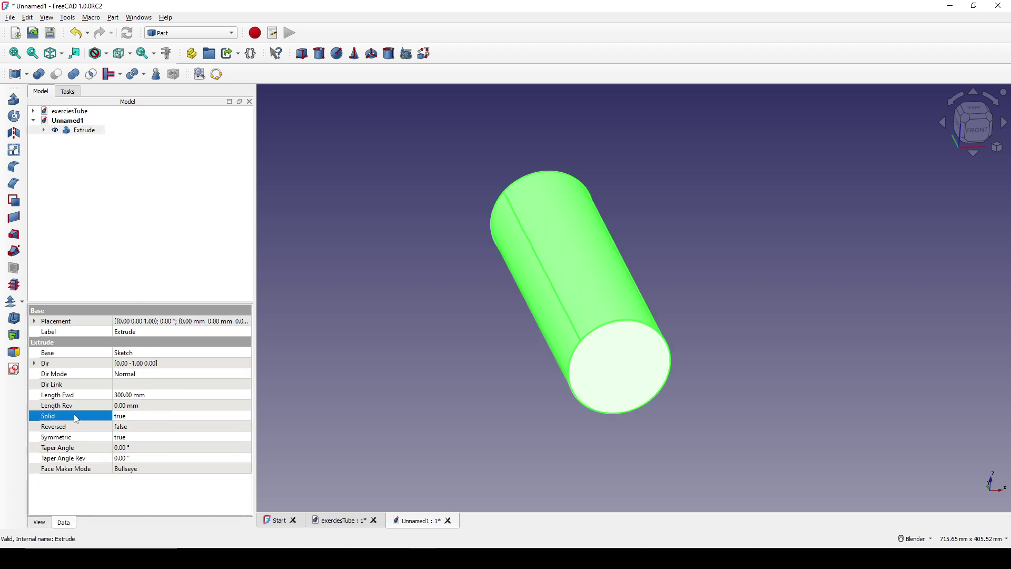
{"action": "left_click", "coordinate": [136, 417]}
{"action": "left_click", "coordinate": [137, 417]}
{"action": "left_click", "coordinate": [132, 407]}
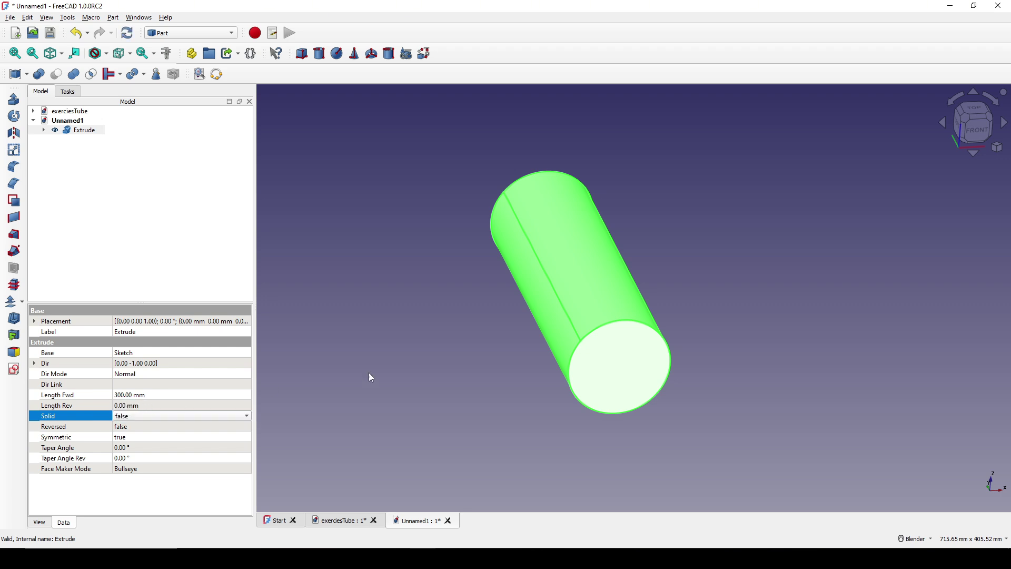
{"action": "left_click", "coordinate": [367, 379]}
{"action": "middle_click_drag", "start_coordinate": [651, 371], "coordinate": [603, 342]}
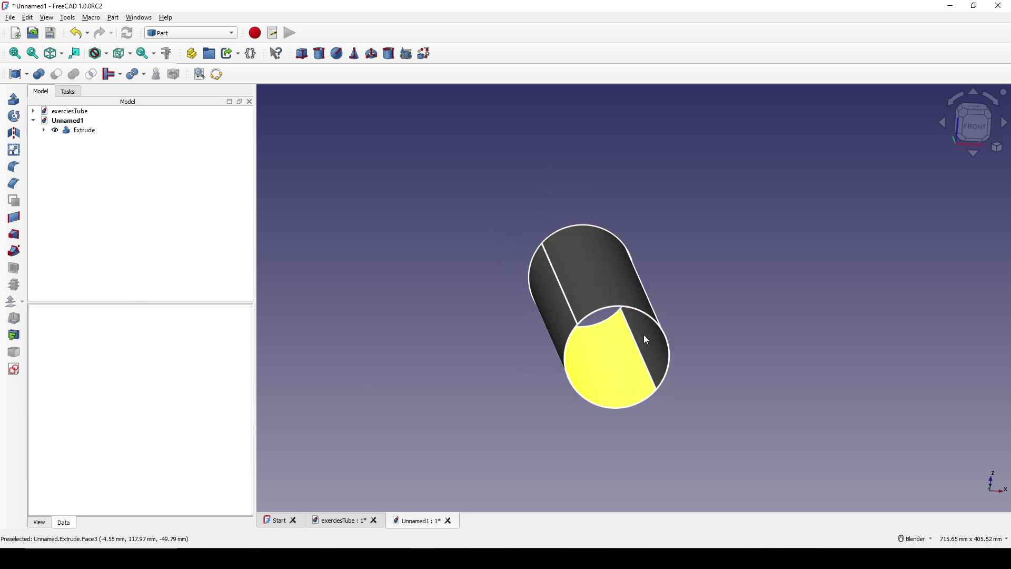
{"action": "middle_click_drag", "start_coordinate": [668, 318], "coordinate": [737, 243]}
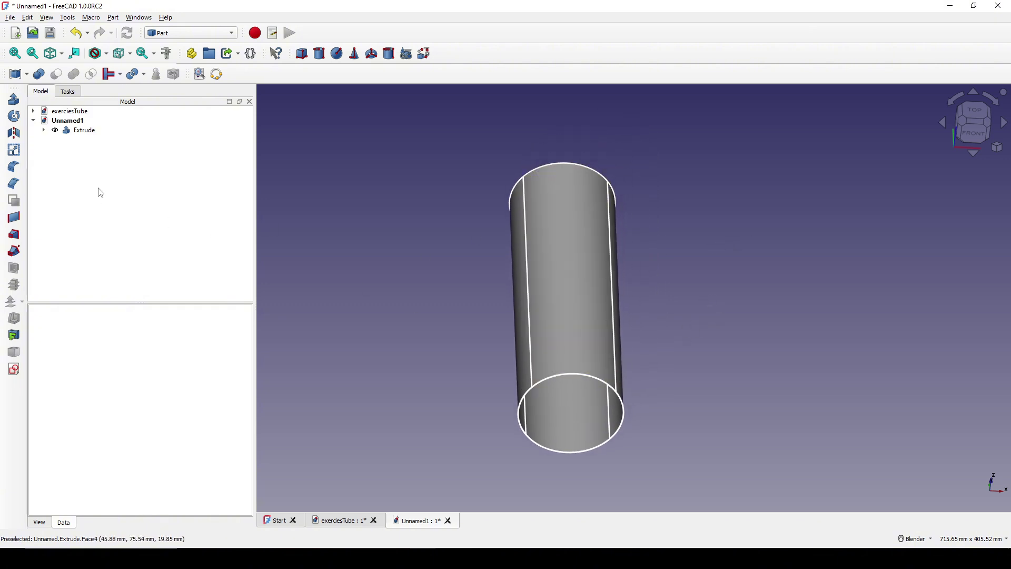
- Create a Draft clone of the extruded tube surface
{"action": "left_click", "coordinate": [80, 130]}
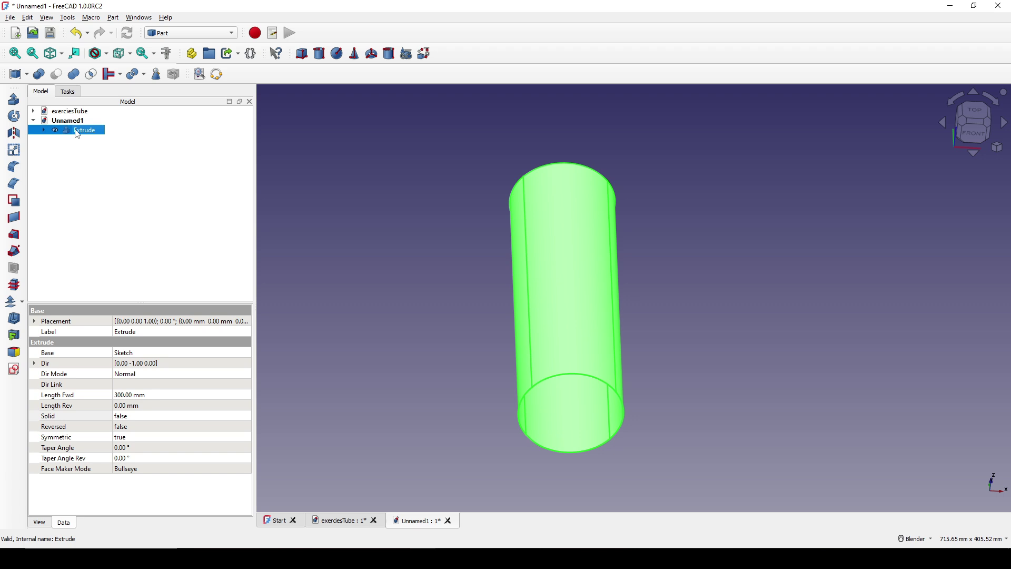
{"action": "scroll", "coordinate": [430, 245], "scroll_direction": "down", "scroll_amount": 1}
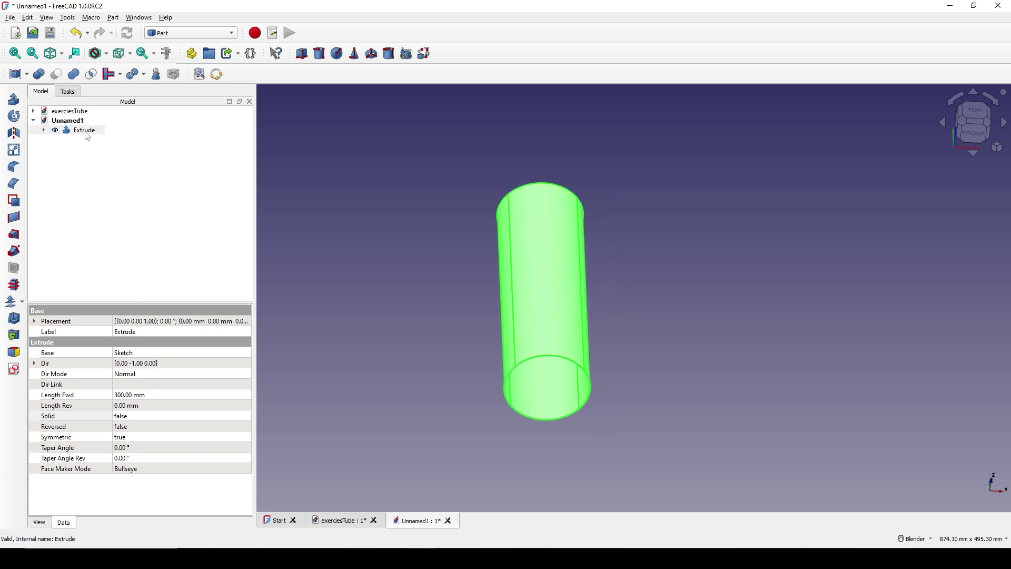
{"action": "left_click", "coordinate": [192, 34]}
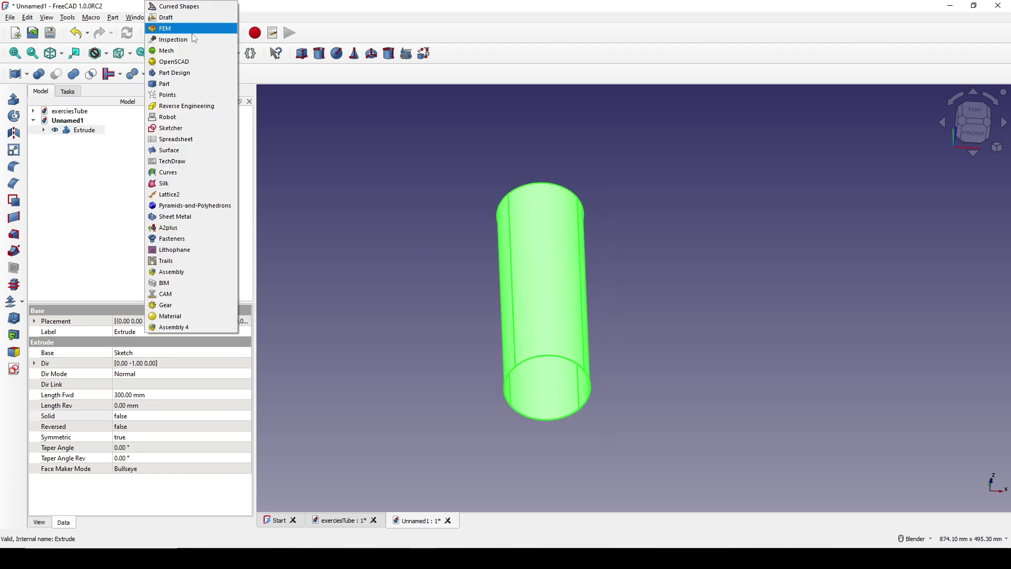
{"action": "left_click", "coordinate": [174, 18]}
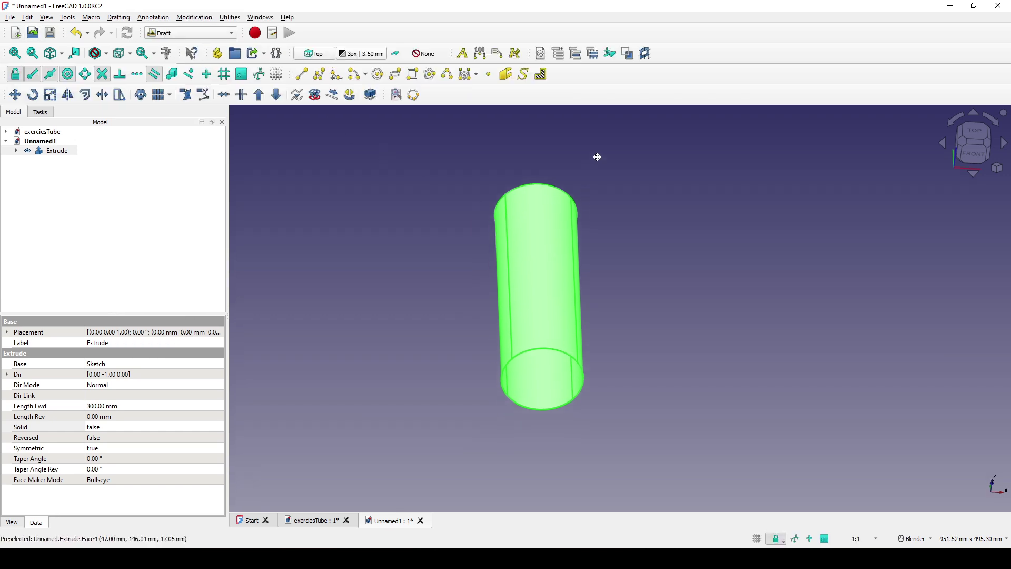
{"action": "left_click", "coordinate": [141, 94]}
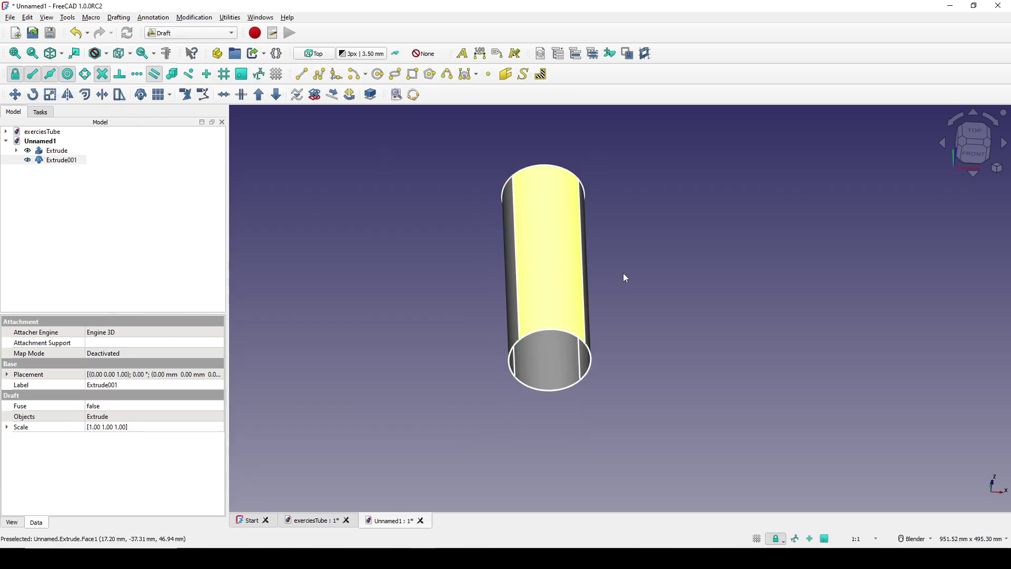
{"action": "scroll", "coordinate": [617, 296], "scroll_direction": "down", "scroll_amount": 1}
- Rotate the cloned tube 90° about the Z axis in a top view so it crosses the original tube
{"action": "left_click", "coordinate": [974, 131]}
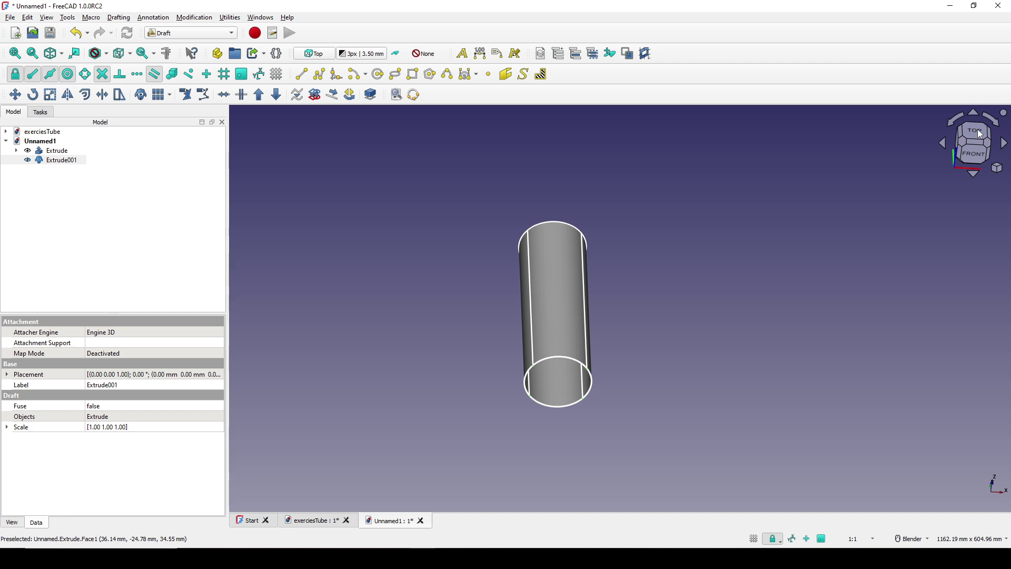
{"action": "right_click", "coordinate": [63, 162]}
{"action": "left_click", "coordinate": [108, 165]}
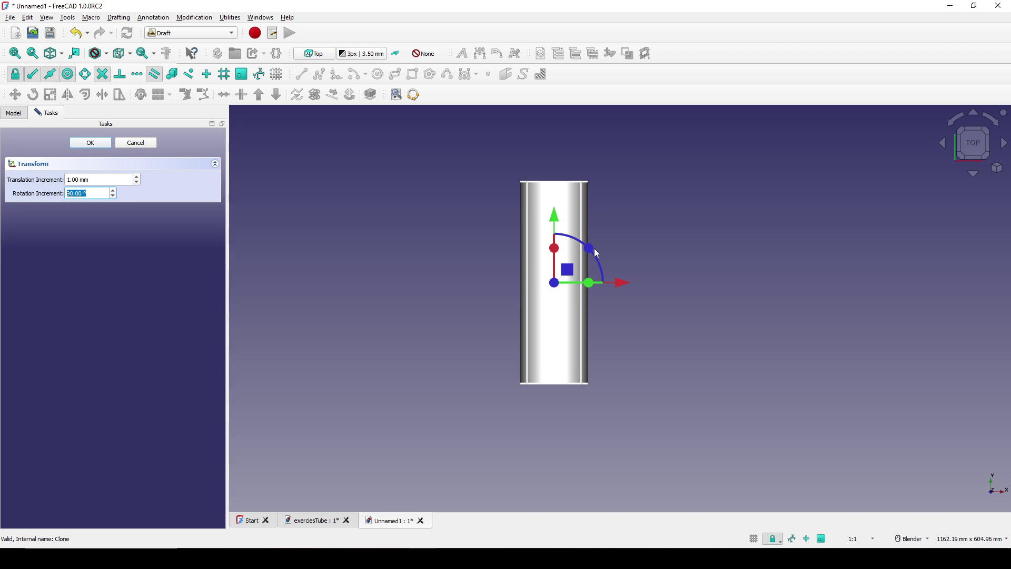
{"action": "left_click_drag", "start_coordinate": [590, 241], "coordinate": [525, 229]}
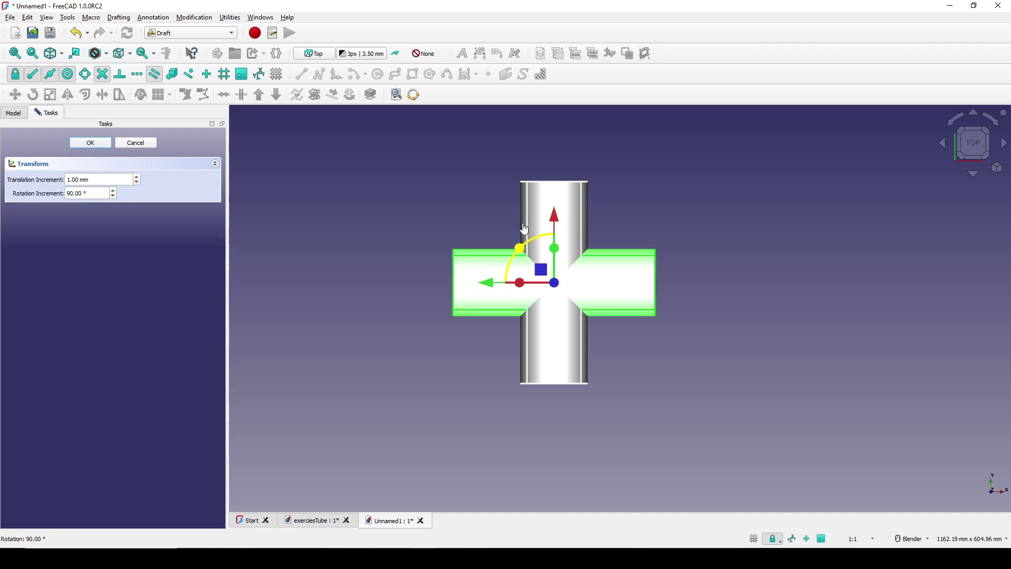
{"action": "middle_click_drag", "start_coordinate": [619, 388], "coordinate": [369, 238]}
{"action": "left_click", "coordinate": [91, 143]}
{"action": "left_click", "coordinate": [664, 229]}
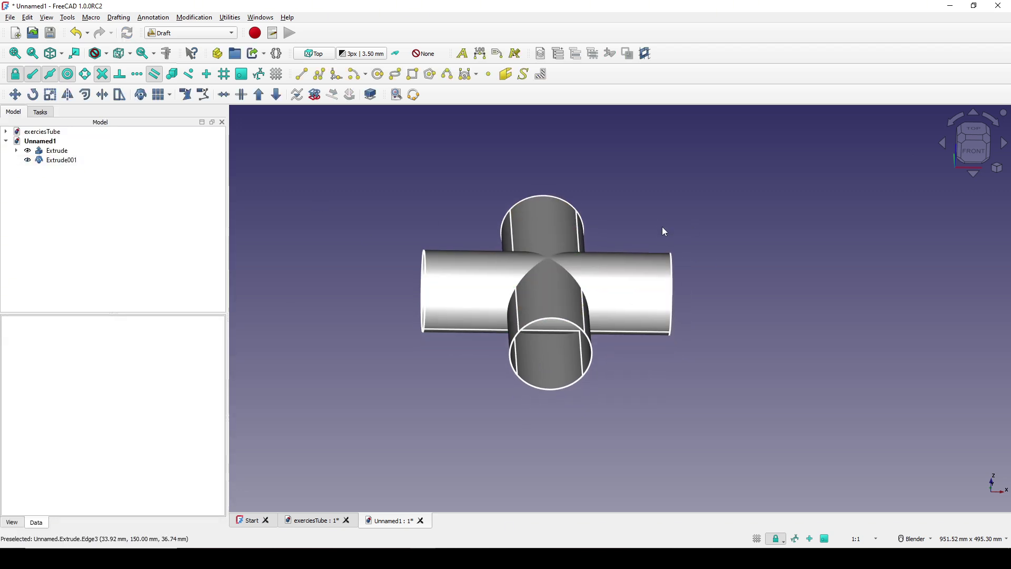
- Combine the original tube and its rotated clone into a compound with the Part workbench's Make compound command
{"action": "left_click", "coordinate": [199, 35]}
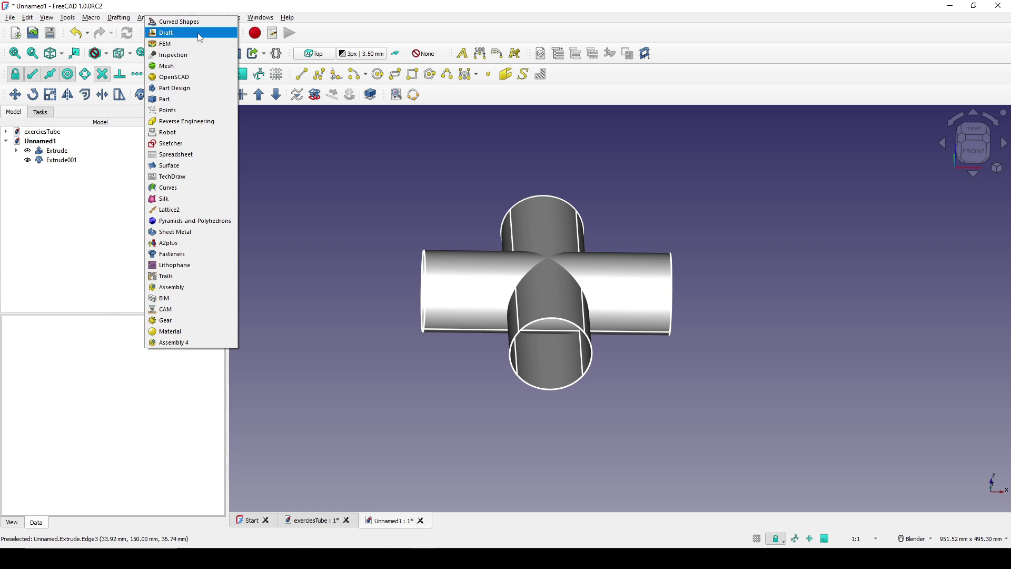
{"action": "left_click", "coordinate": [203, 103]}
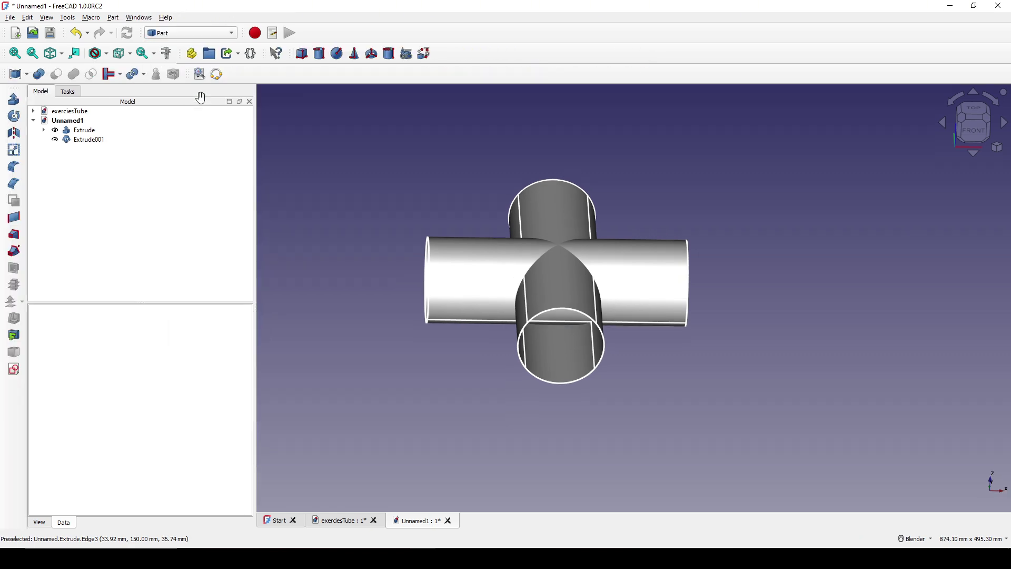
{"action": "middle_click_drag", "start_coordinate": [567, 209], "coordinate": [574, 252]}
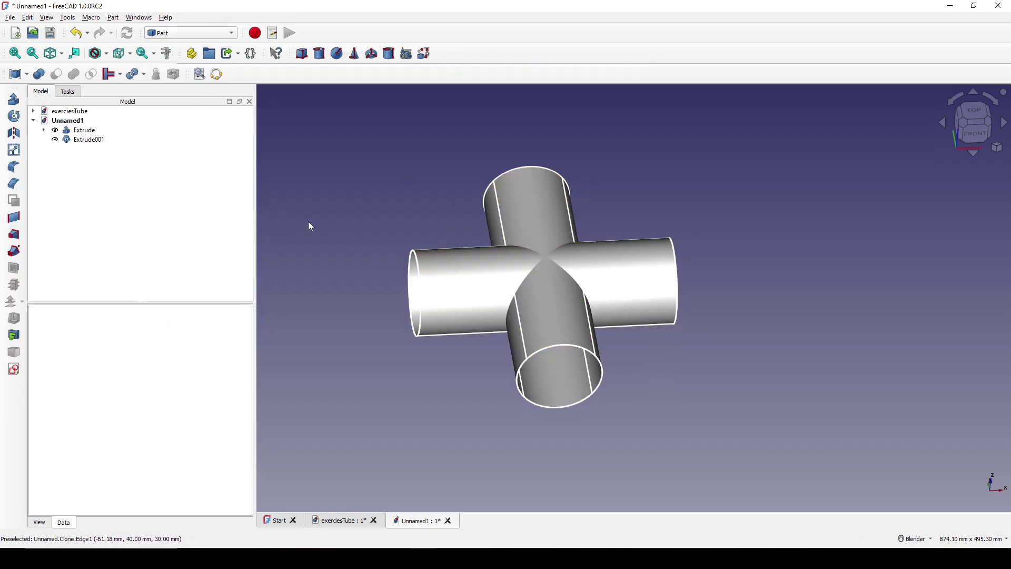
{"action": "double_click", "coordinate": [84, 129]}
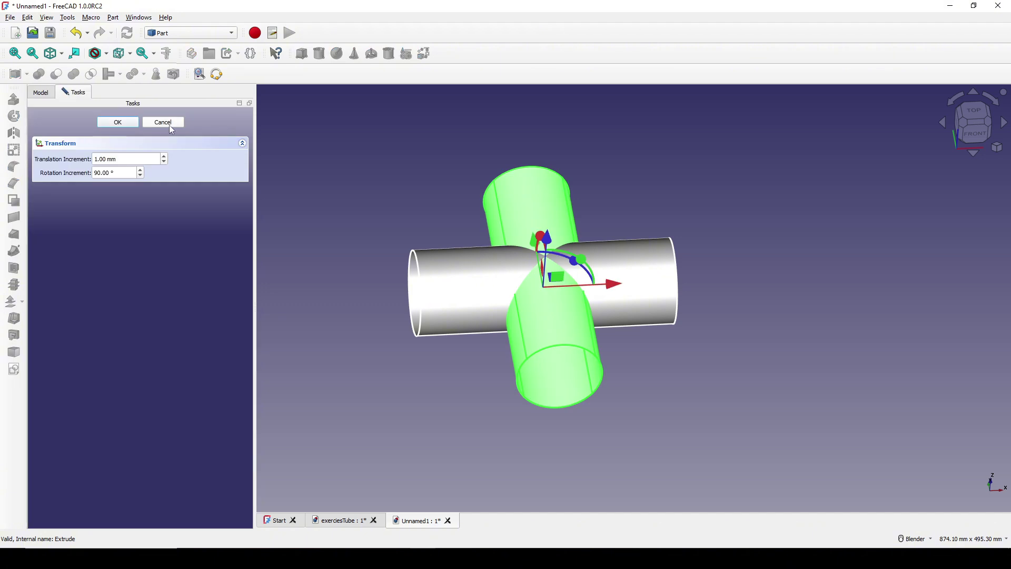
{"action": "left_click", "coordinate": [166, 124]}
{"action": "left_click", "coordinate": [77, 132]}
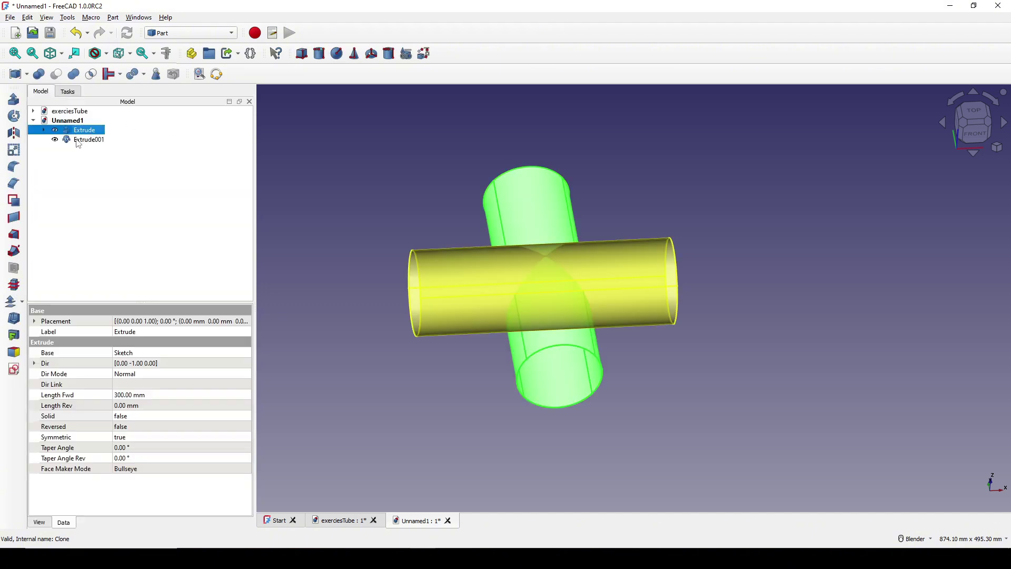
{"action": "left_click", "coordinate": [86, 140], "text": "ctrl"}
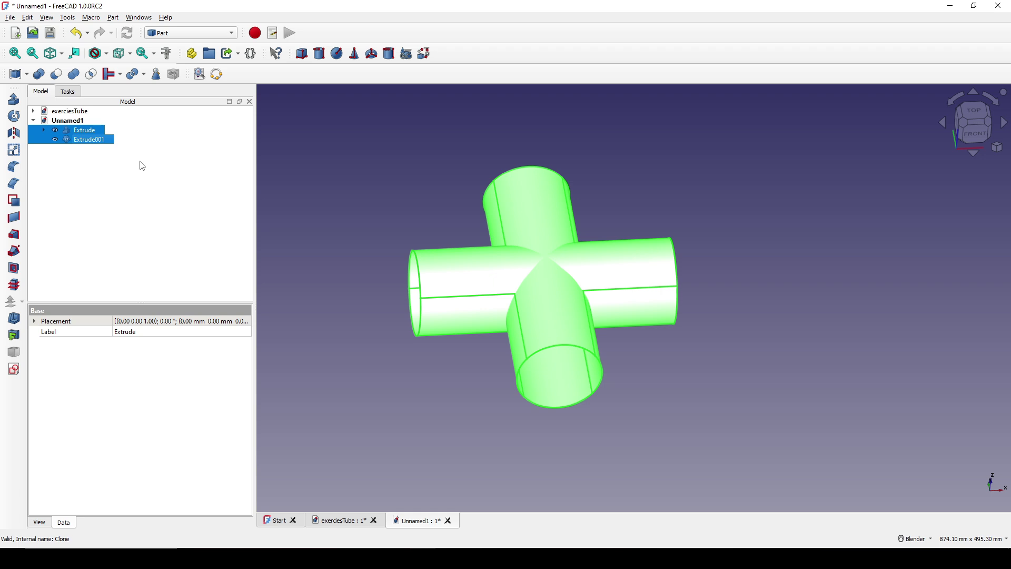
{"action": "left_click", "coordinate": [113, 17]}
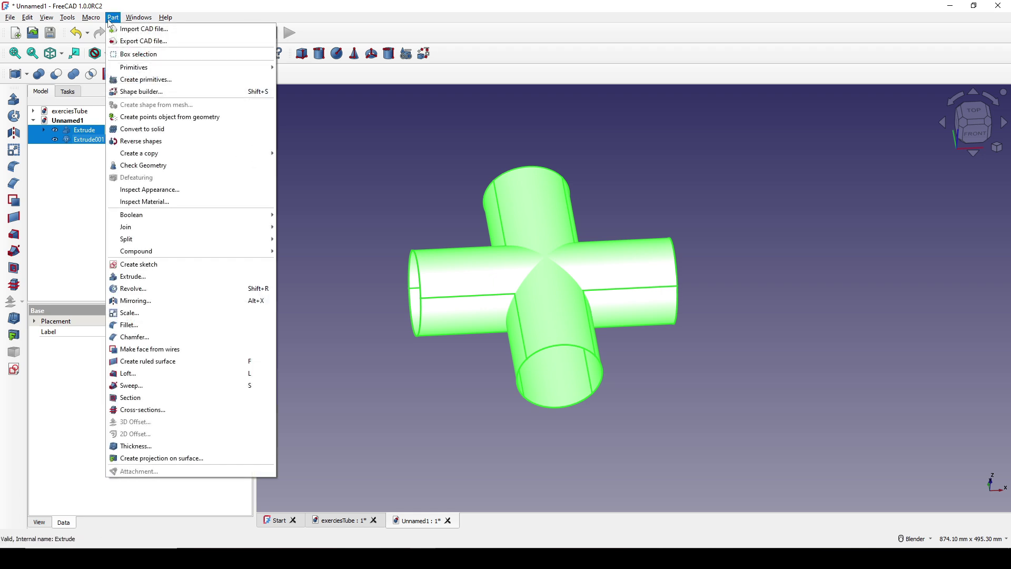
{"action": "mouse_move", "coordinate": [146, 253]}
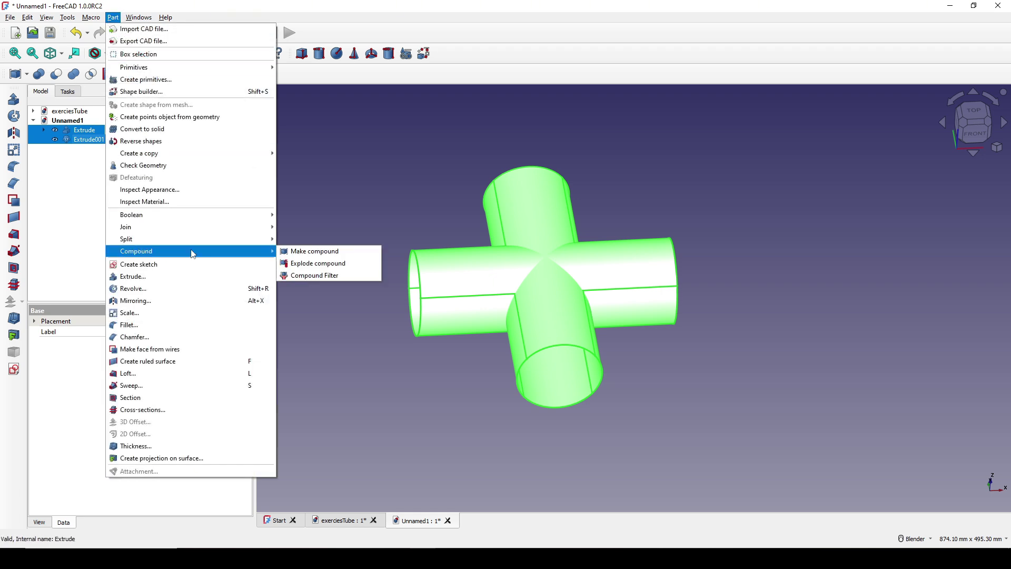
{"action": "left_click", "coordinate": [347, 252]}
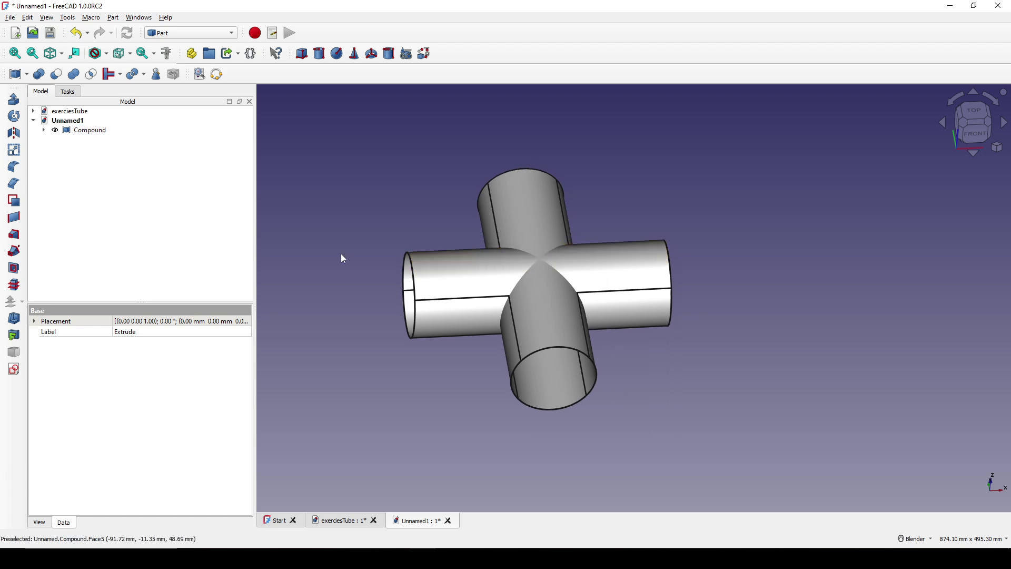
{"action": "left_click", "coordinate": [88, 130]}
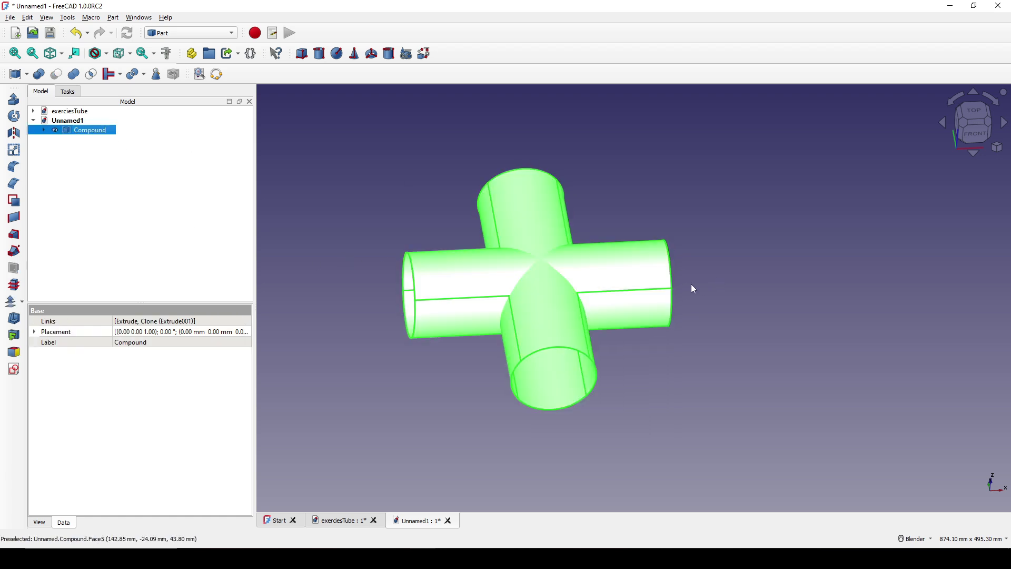
- Review the finished junction in exerciesTube, then create a sketch on the XY plane of Unnamed1 with section view on
{"action": "left_click", "coordinate": [348, 521]}
{"action": "middle_click_drag", "start_coordinate": [751, 308], "coordinate": [649, 241]}
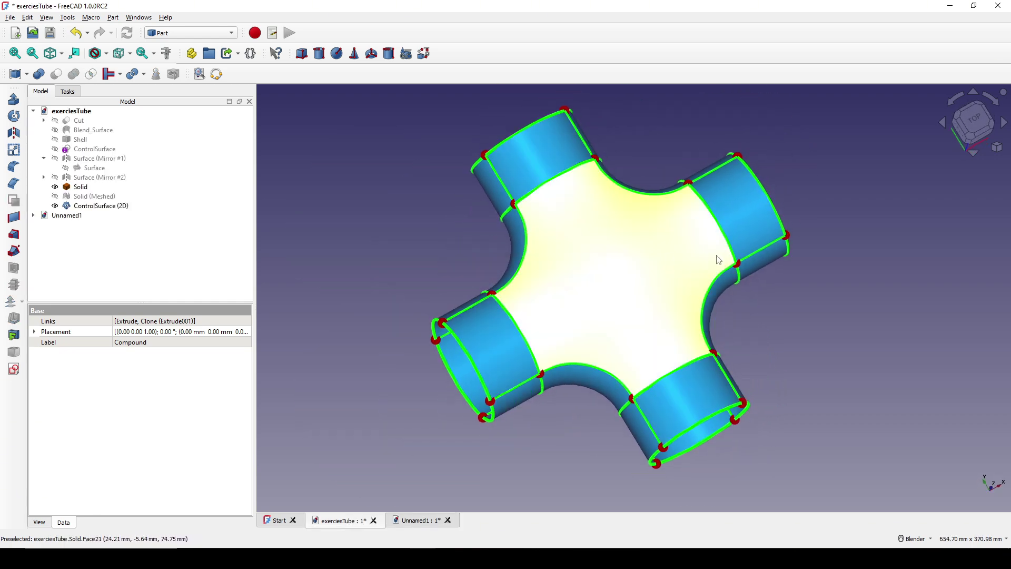
{"action": "key", "text": "ctrl+Tab"}
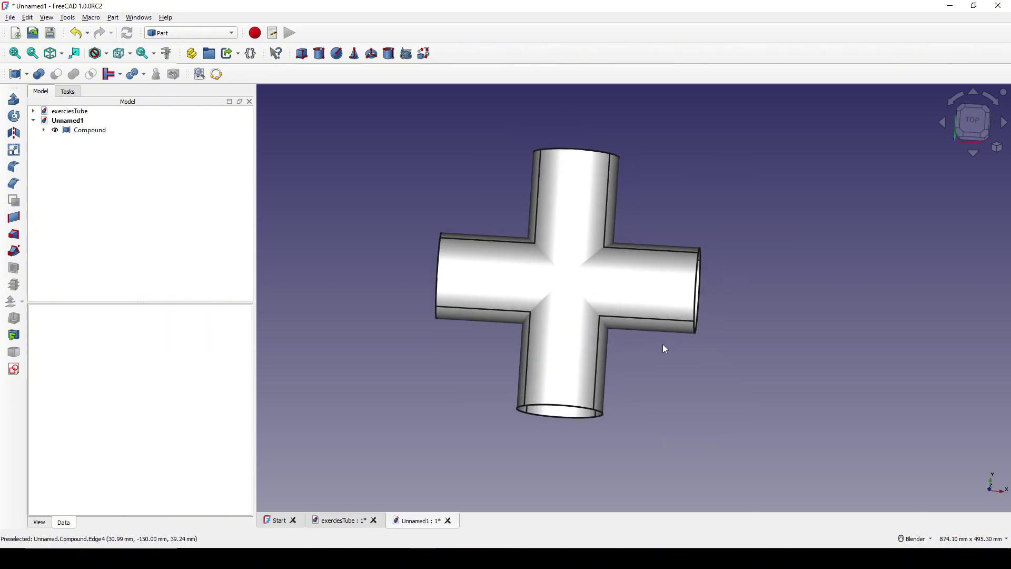
{"action": "middle_click_drag", "start_coordinate": [641, 282], "coordinate": [653, 295], "text": "shift"}
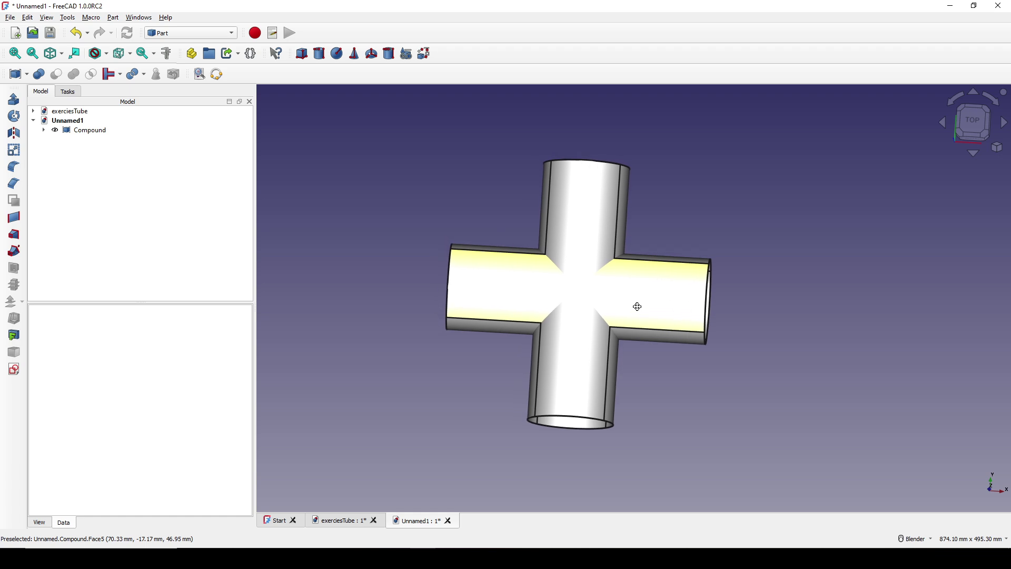
{"action": "left_click", "coordinate": [13, 369]}
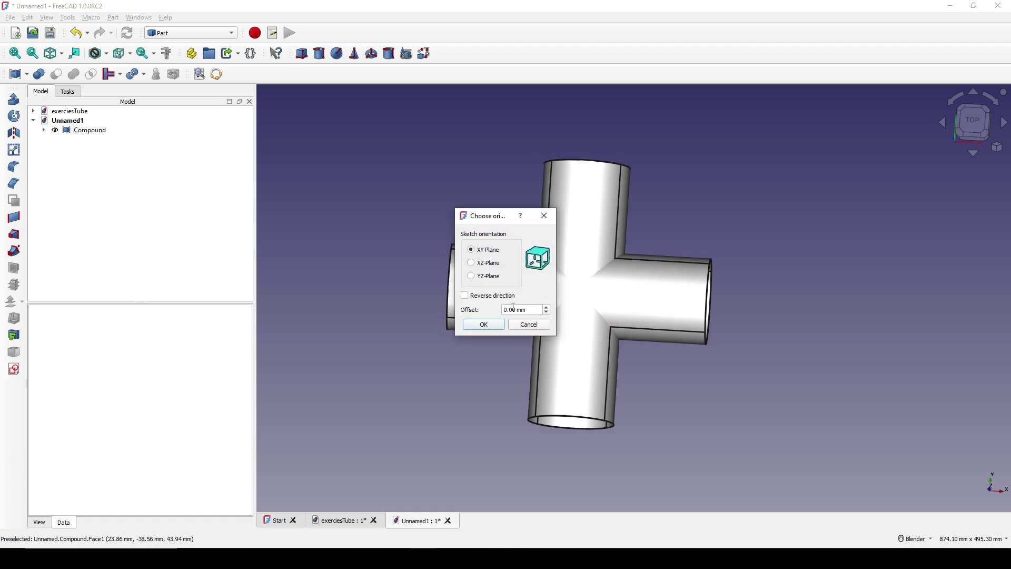
{"action": "left_click", "coordinate": [497, 325]}
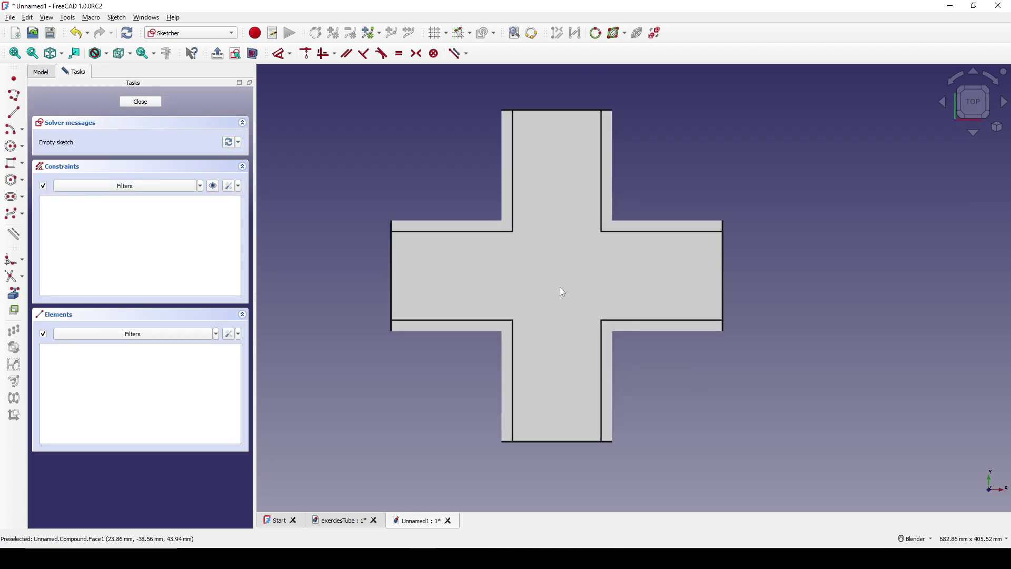
{"action": "left_click", "coordinate": [253, 55]}
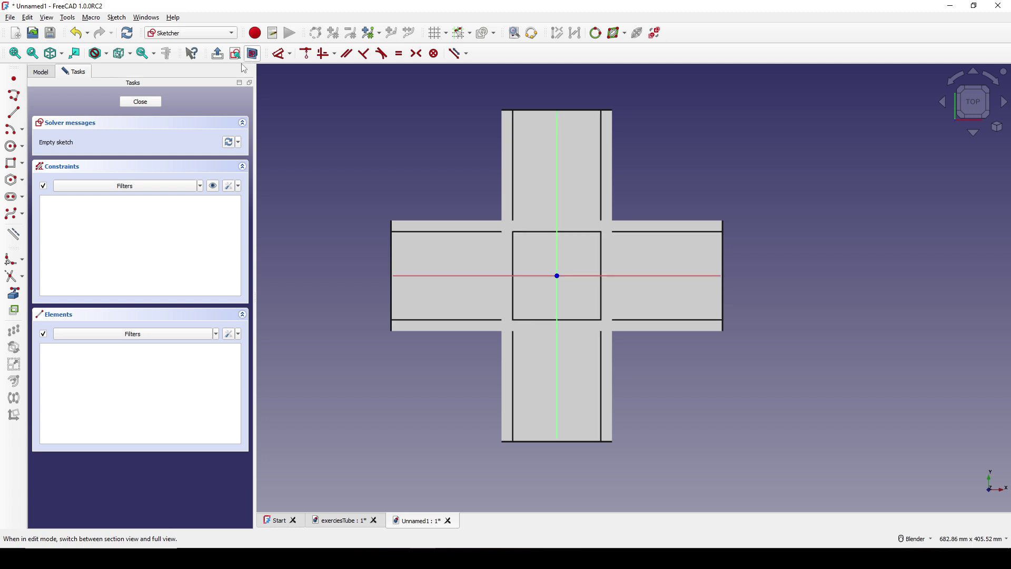
- Draw a centered rectangle on the sketch origin, about 187 mm wide and 180 mm high
{"action": "left_click", "coordinate": [24, 166]}
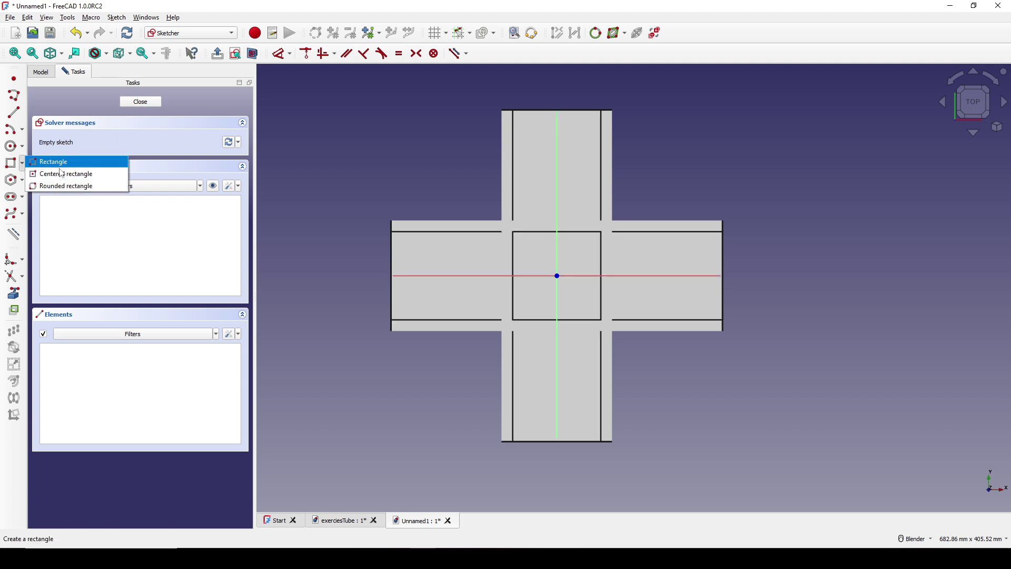
{"action": "left_click", "coordinate": [101, 178]}
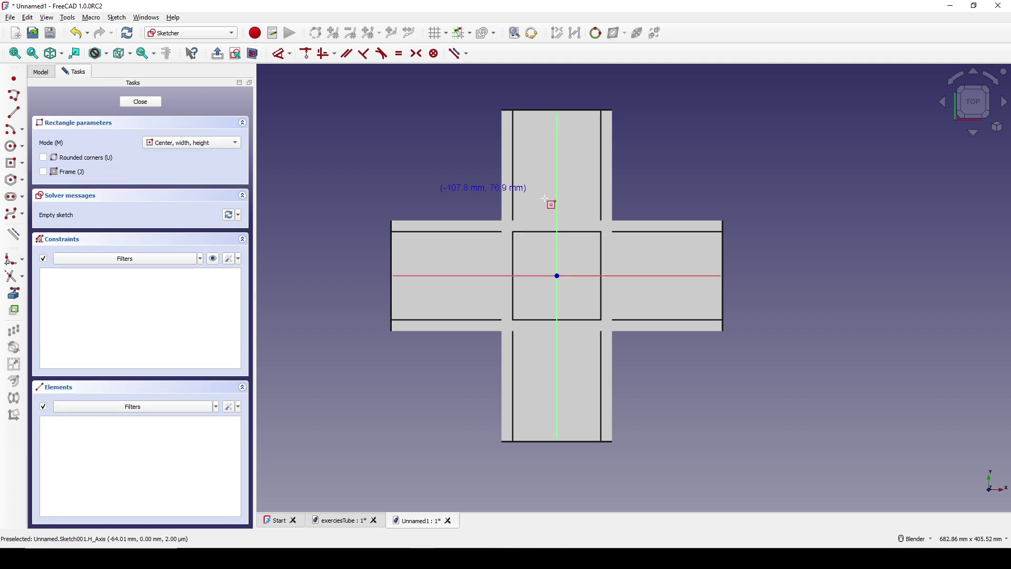
{"action": "left_click", "coordinate": [557, 276]}
{"action": "left_click", "coordinate": [663, 176]}
{"action": "middle_click_drag", "start_coordinate": [735, 185], "coordinate": [709, 187], "text": "shift"}
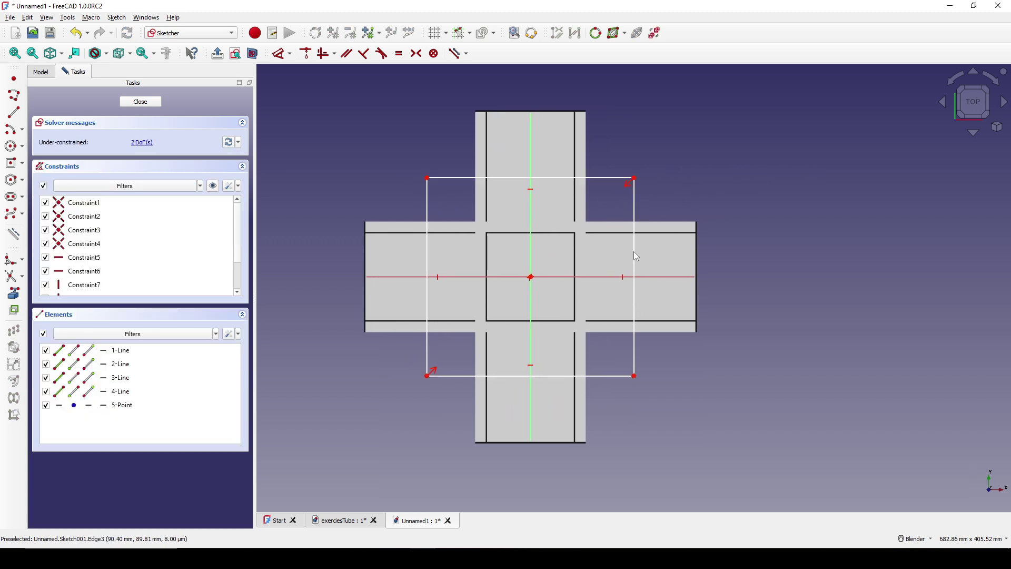
- Constrain the rectangle's upper side and right side to equal length
{"action": "left_click", "coordinate": [600, 179]}
{"action": "left_click", "coordinate": [635, 220]}
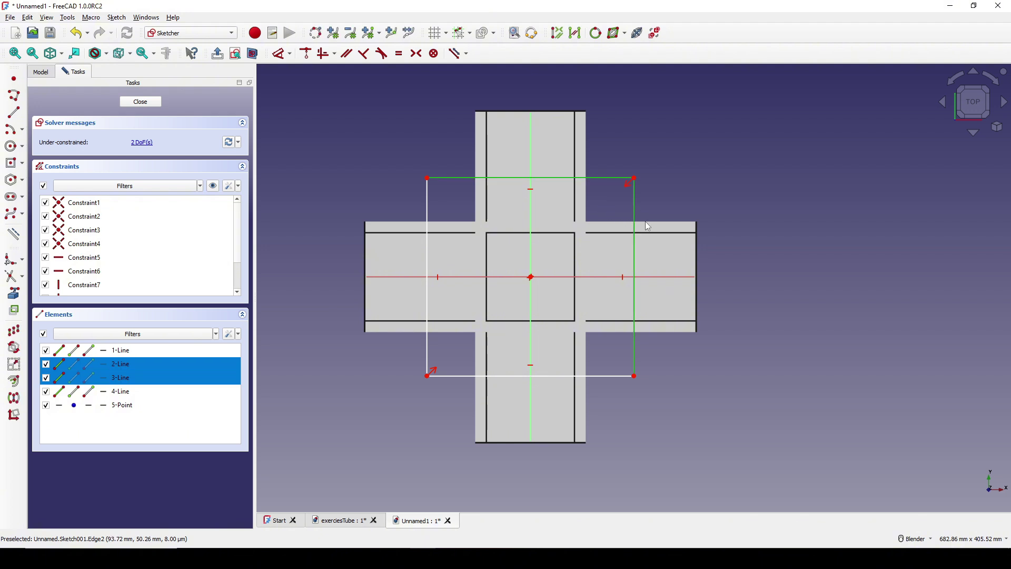
{"action": "key", "text": "e"}
{"action": "middle_click_drag", "start_coordinate": [672, 214], "coordinate": [652, 228], "text": "shift"}
- Dimension the square's upper side at 200 mm and close the sketch
{"action": "left_click", "coordinate": [584, 182]}
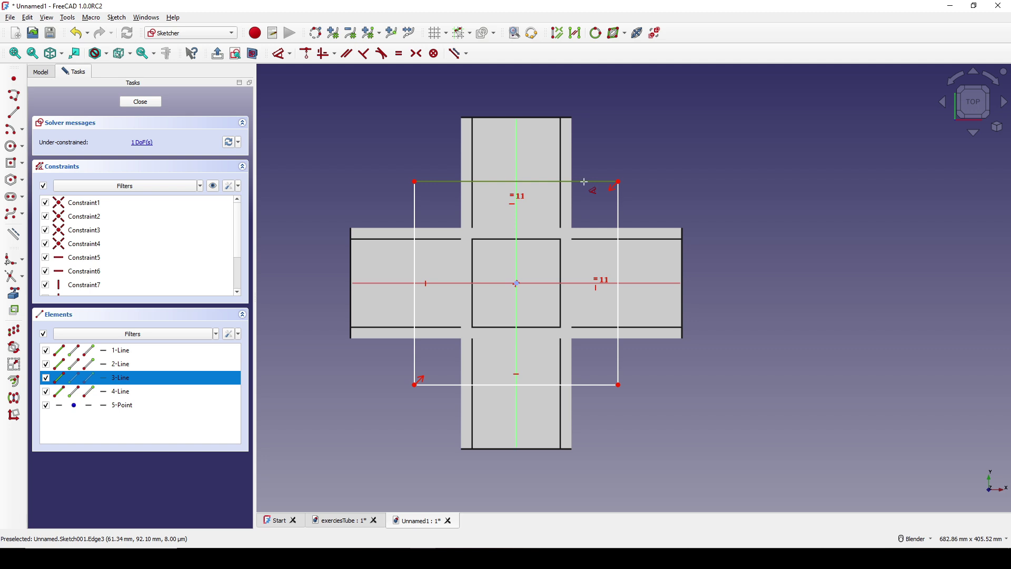
{"action": "key", "text": "d"}
{"action": "left_click", "coordinate": [677, 118]}
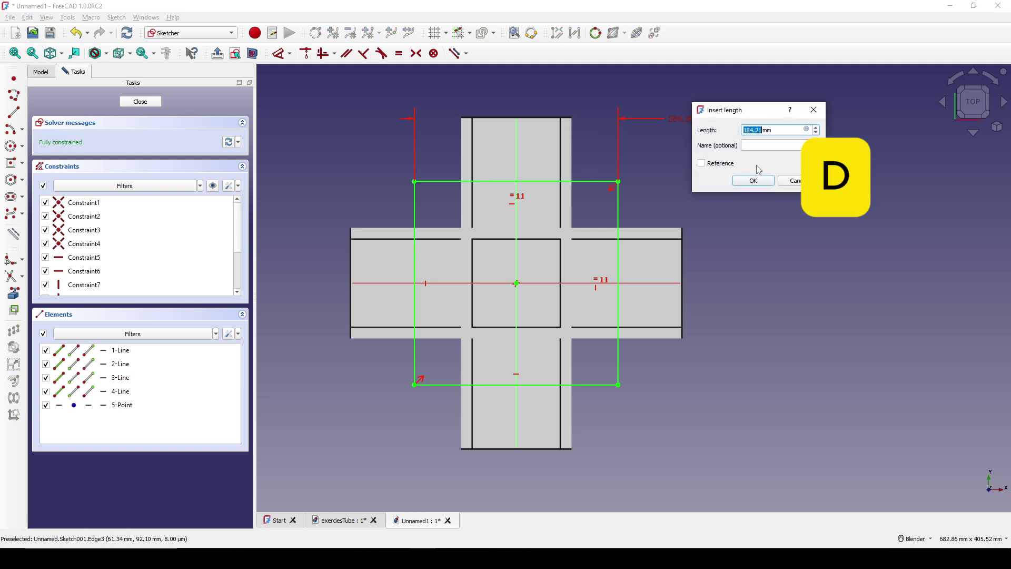
{"action": "left_click", "coordinate": [772, 181]}
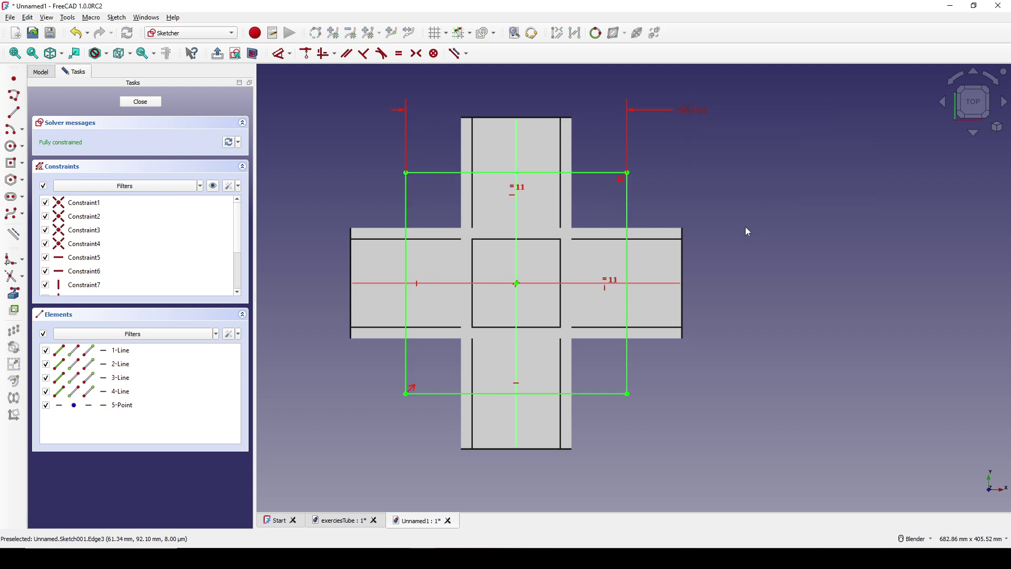
{"action": "scroll", "coordinate": [729, 226], "scroll_direction": "down", "scroll_amount": 3}
{"action": "scroll", "coordinate": [627, 228], "scroll_direction": "up", "scroll_amount": 1}
{"action": "left_click", "coordinate": [140, 101]}
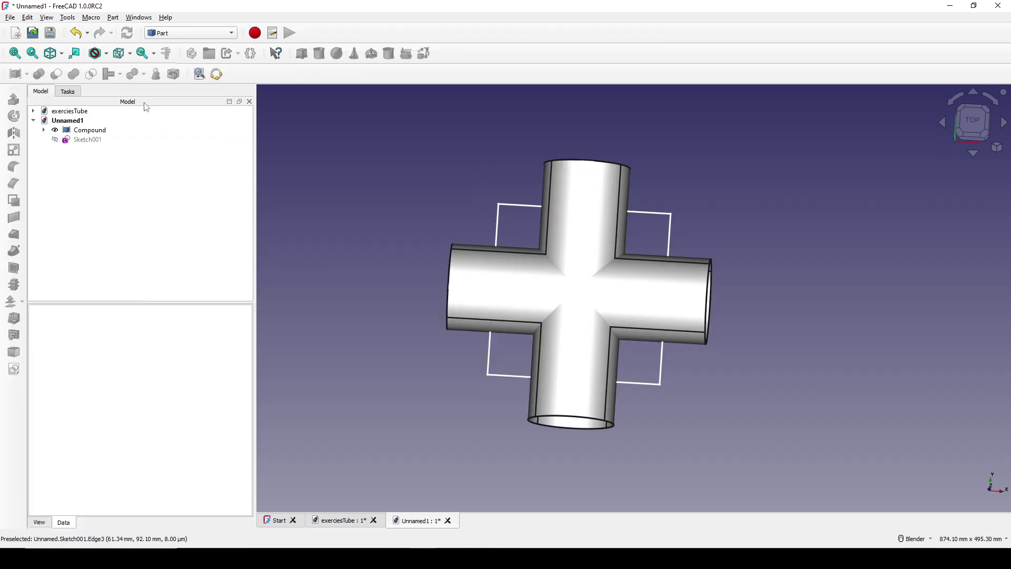
- Extrude the square sketch 100 mm symmetrically along its normal as a solid
{"action": "middle_click_drag", "start_coordinate": [677, 363], "coordinate": [651, 337]}
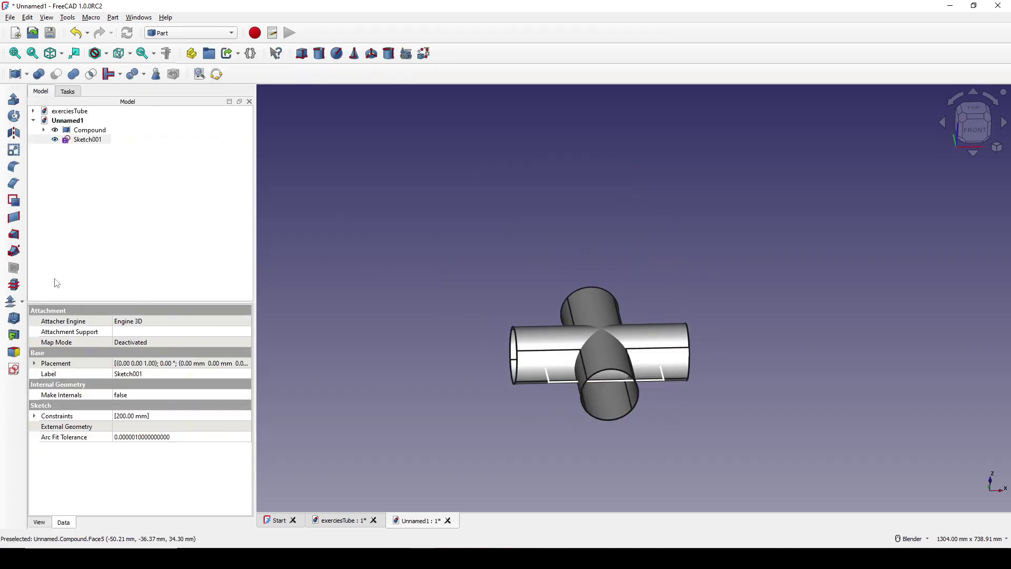
{"action": "left_click", "coordinate": [87, 139]}
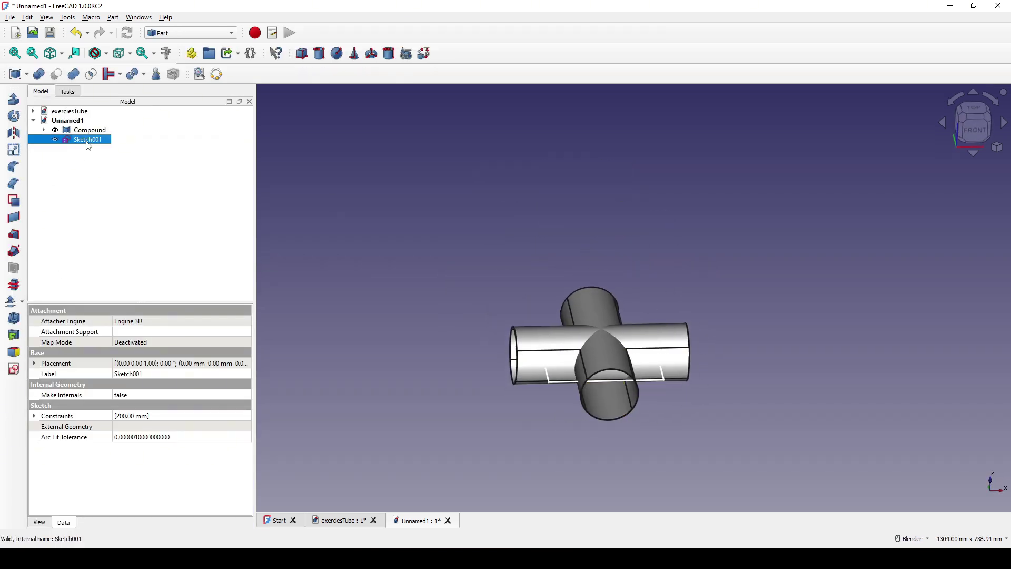
{"action": "left_click", "coordinate": [14, 100]}
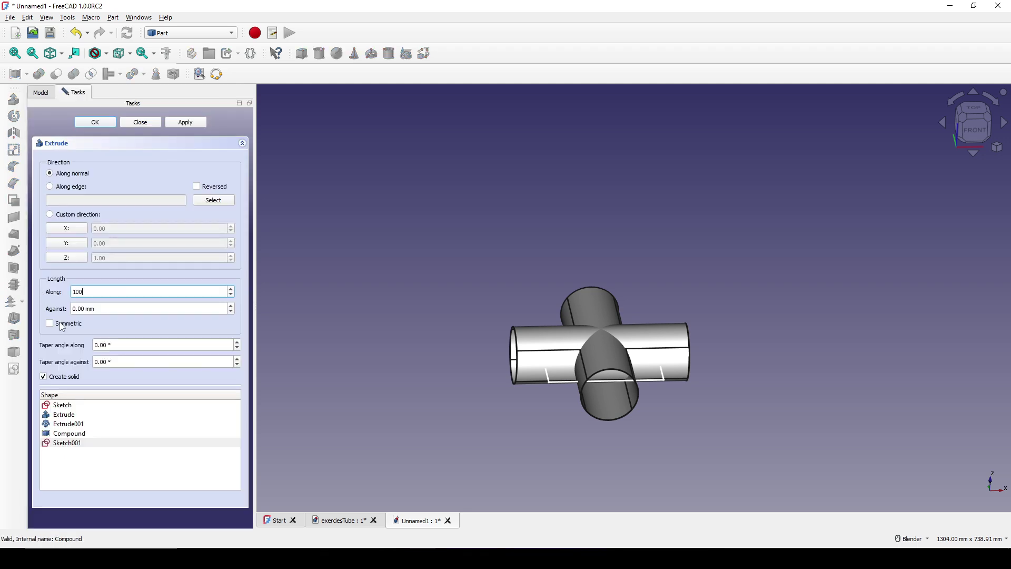
{"action": "type", "text": "100"}
{"action": "left_click", "coordinate": [62, 327]}
{"action": "left_click", "coordinate": [95, 122]}
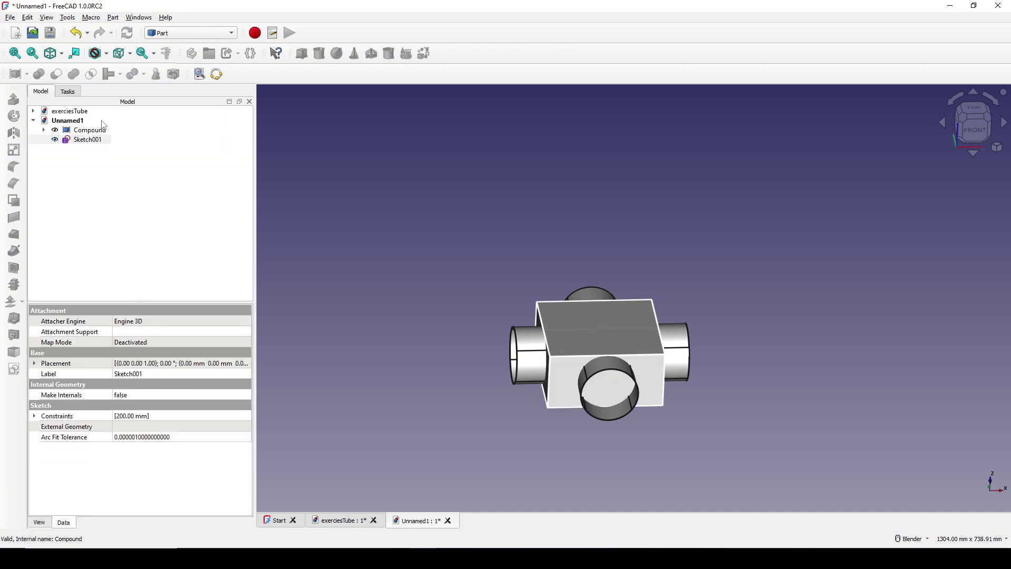
- Set the extruded box's forward length to 200 mm
{"action": "middle_click_drag", "start_coordinate": [551, 251], "coordinate": [696, 374]}
{"action": "left_click", "coordinate": [84, 139]}
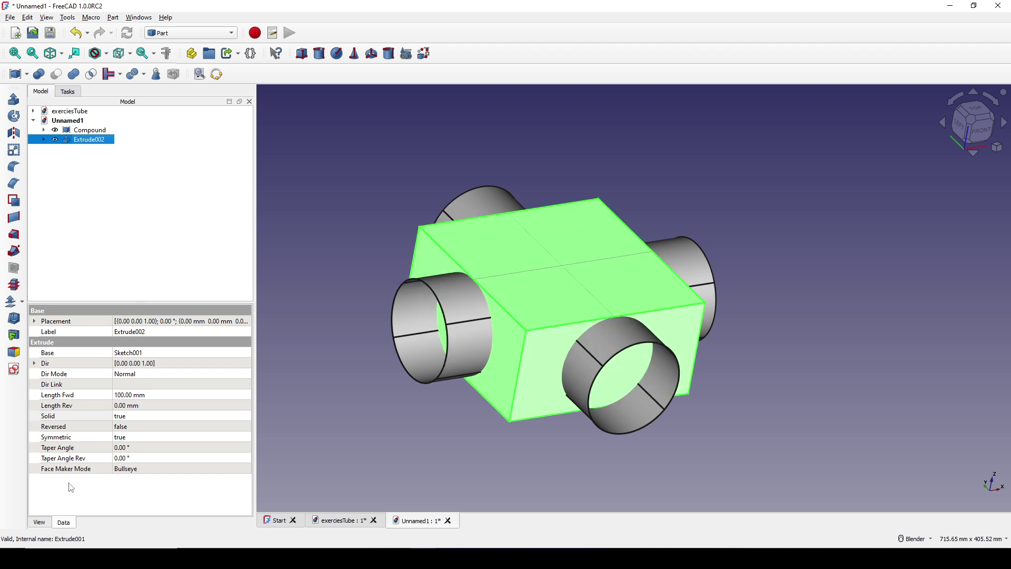
{"action": "left_click", "coordinate": [52, 395]}
{"action": "left_click", "coordinate": [139, 399]}
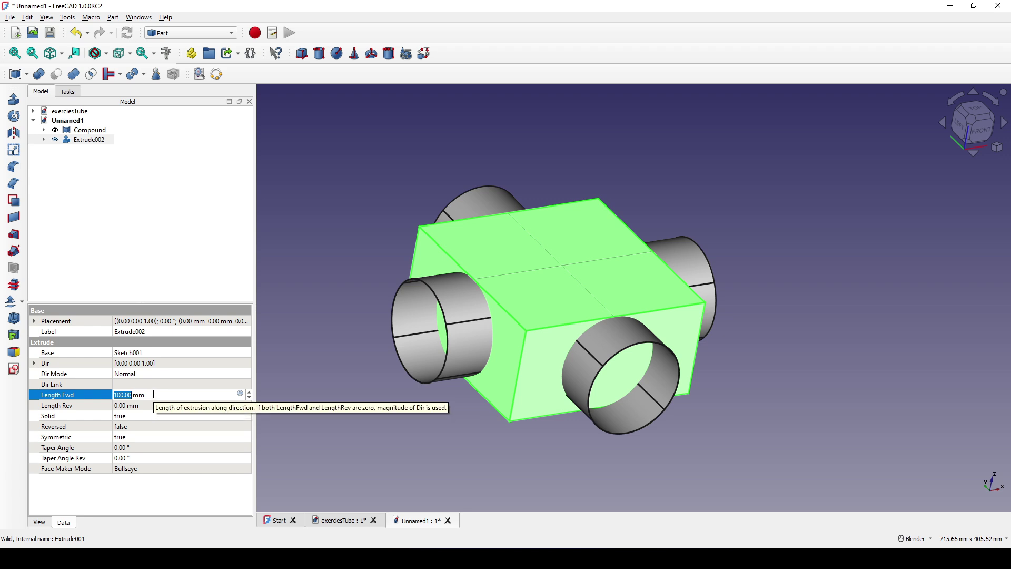
{"action": "type", "text": "200"}
{"action": "key", "text": "Return"}
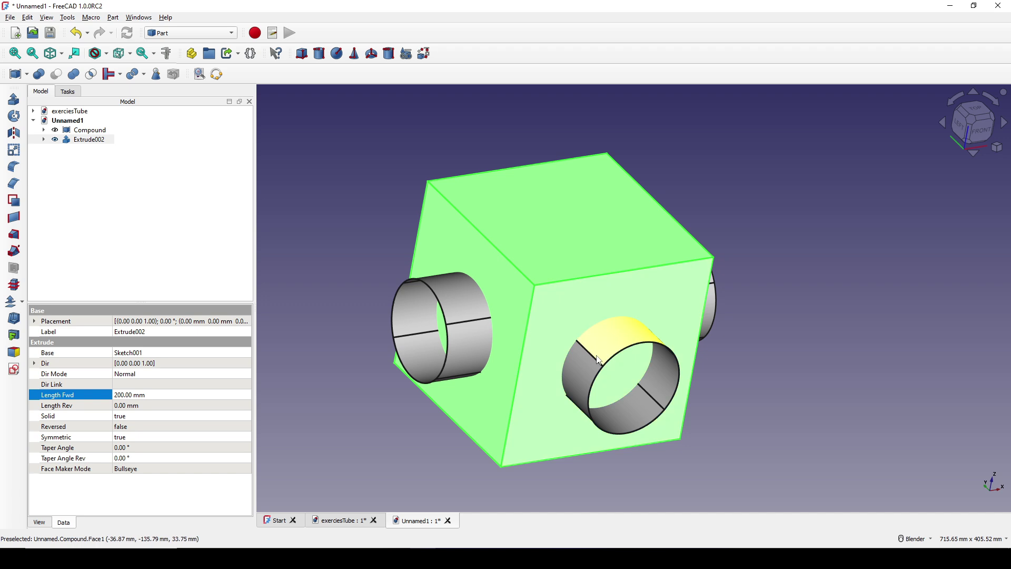
- Cut the extruded box out of the crossed tube compound, leaving four separate tube ends
{"action": "middle_click_drag", "start_coordinate": [691, 287], "coordinate": [774, 333]}
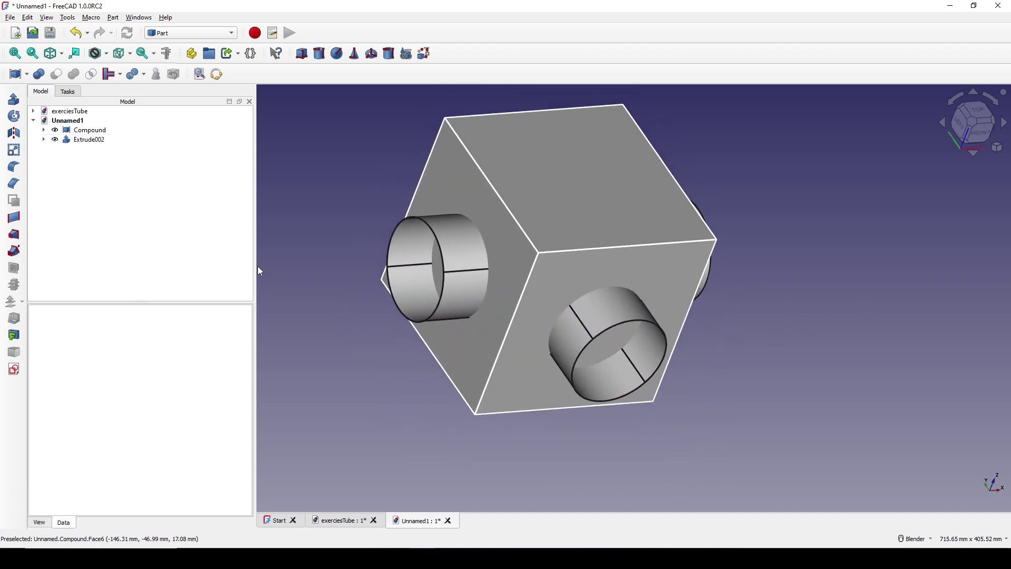
{"action": "left_click", "coordinate": [100, 131]}
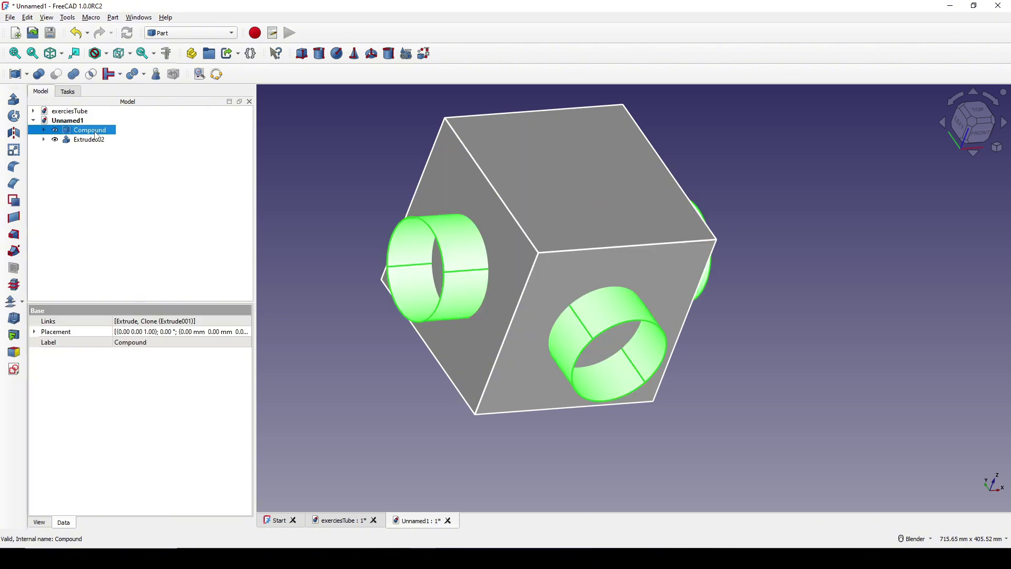
{"action": "left_click", "coordinate": [91, 142], "text": "ctrl"}
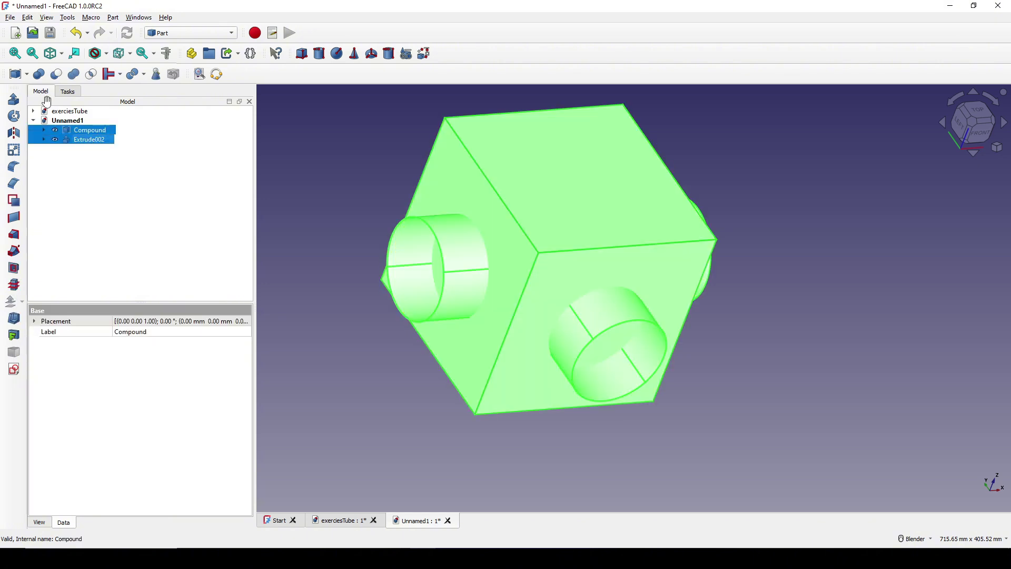
{"action": "left_click", "coordinate": [57, 74]}
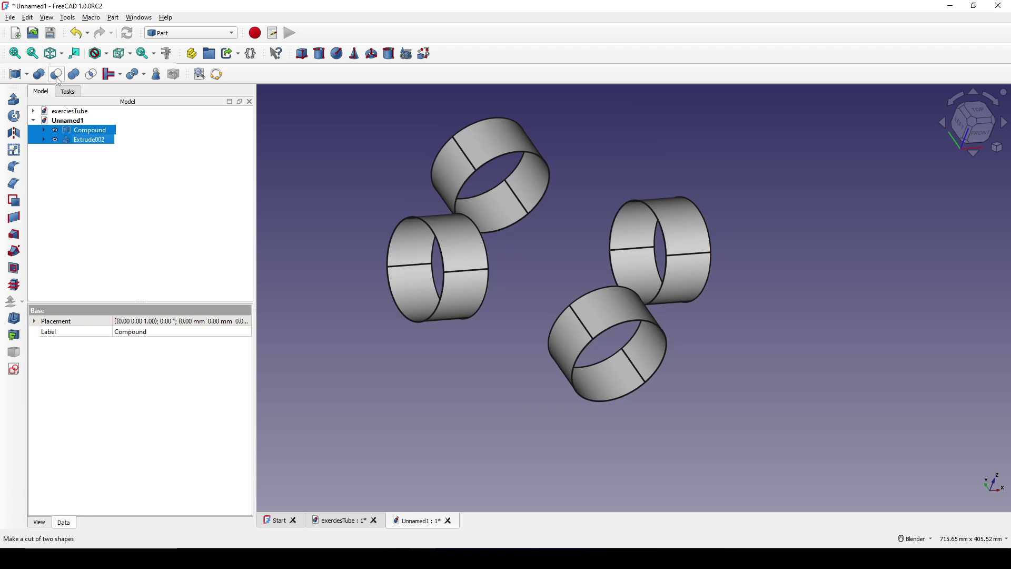
{"action": "middle_click_drag", "start_coordinate": [630, 250], "coordinate": [597, 225]}
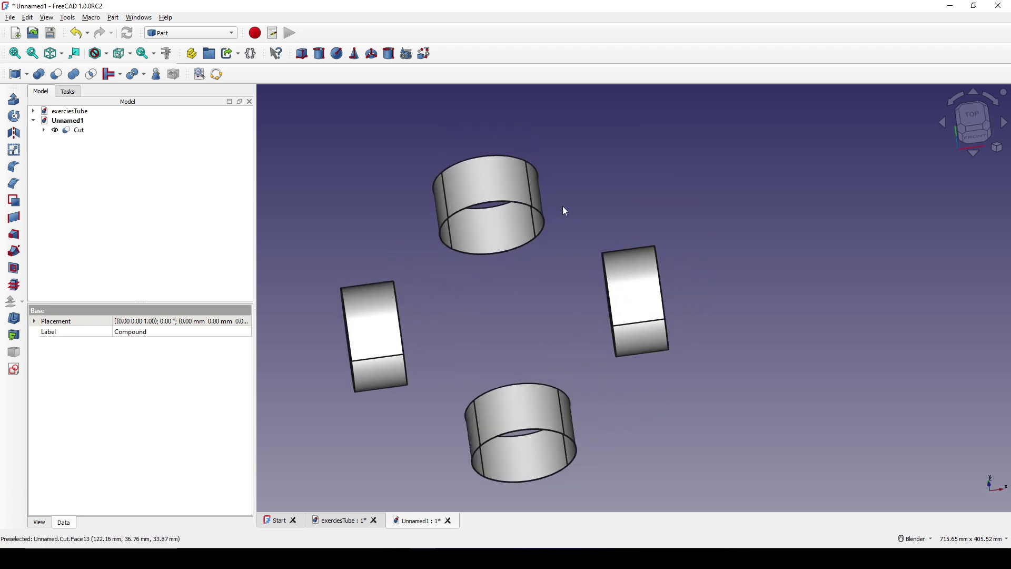
- Mark the facing side faces of the two front tube segments on a temporary screen capture and discard it
{"action": "middle_click_drag", "start_coordinate": [566, 257], "coordinate": [732, 375]}
{"action": "key", "text": "Print"}
{"action": "left_click_drag", "start_coordinate": [365, 126], "coordinate": [836, 463]}
{"action": "left_click_drag", "start_coordinate": [503, 304], "coordinate": [494, 328]}
{"action": "left_click_drag", "start_coordinate": [517, 315], "coordinate": [503, 337]}
{"action": "left_click_drag", "start_coordinate": [515, 333], "coordinate": [508, 353]}
{"action": "mouse_move", "coordinate": [640, 316]}
{"action": "left_mouse_down"}
{"action": "mouse_move", "coordinate": [625, 327]}
{"action": "mouse_move", "coordinate": [640, 359]}
{"action": "left_mouse_up"}
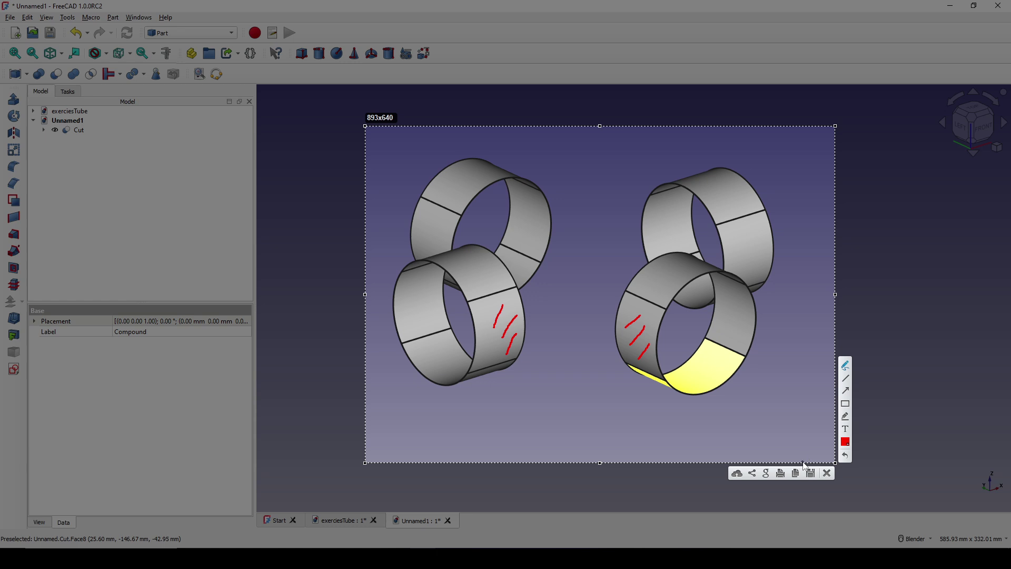
{"action": "left_click", "coordinate": [827, 473]}
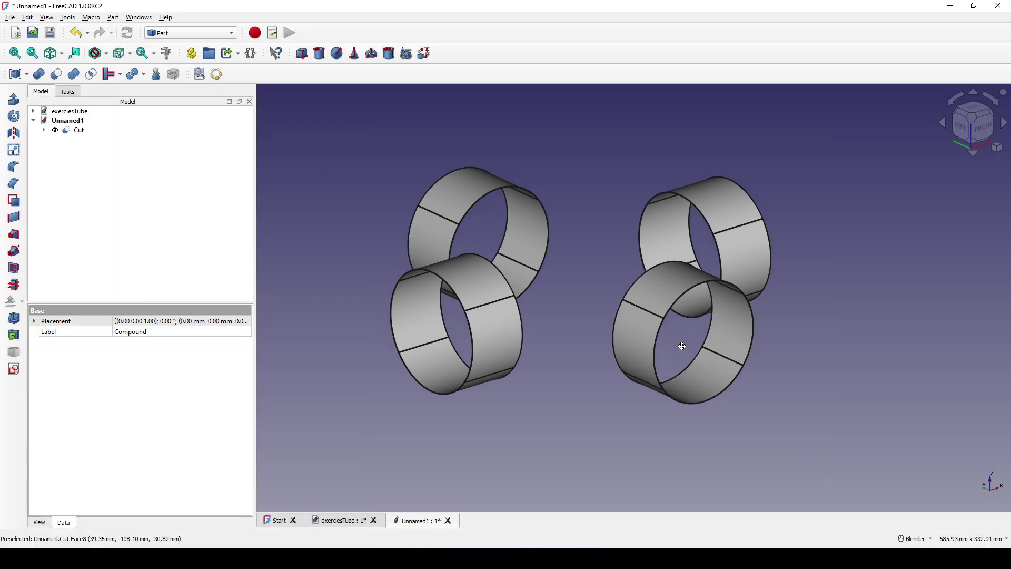
- In the Curves workbench, create a blend surface between the facing side faces and inner edges of two adjacent tube segments
{"action": "left_click", "coordinate": [181, 33]}
{"action": "left_click", "coordinate": [175, 172]}
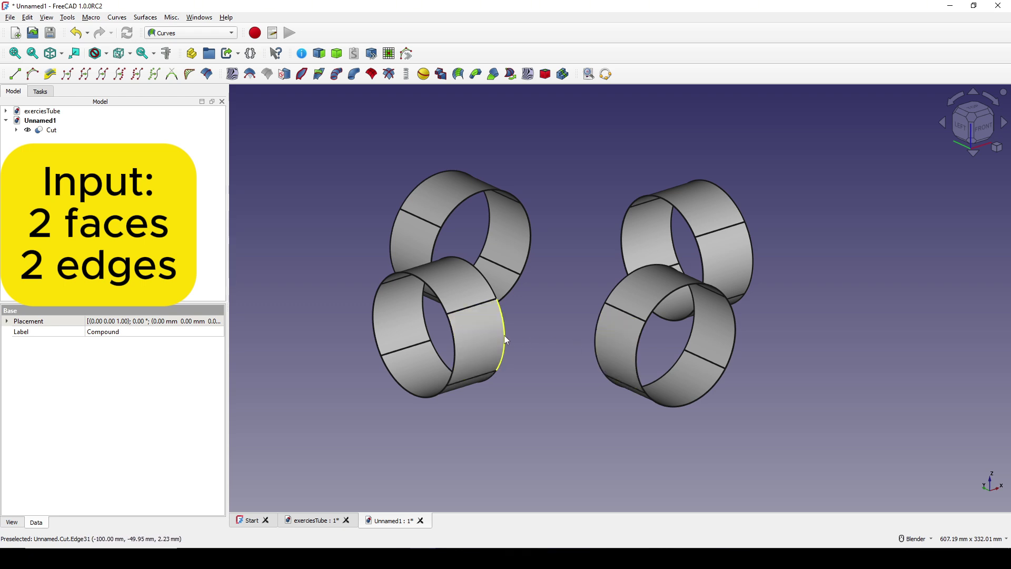
{"action": "scroll", "coordinate": [582, 373], "scroll_direction": "up", "scroll_amount": 2}
{"action": "middle_click_drag", "start_coordinate": [582, 373], "coordinate": [527, 353]}
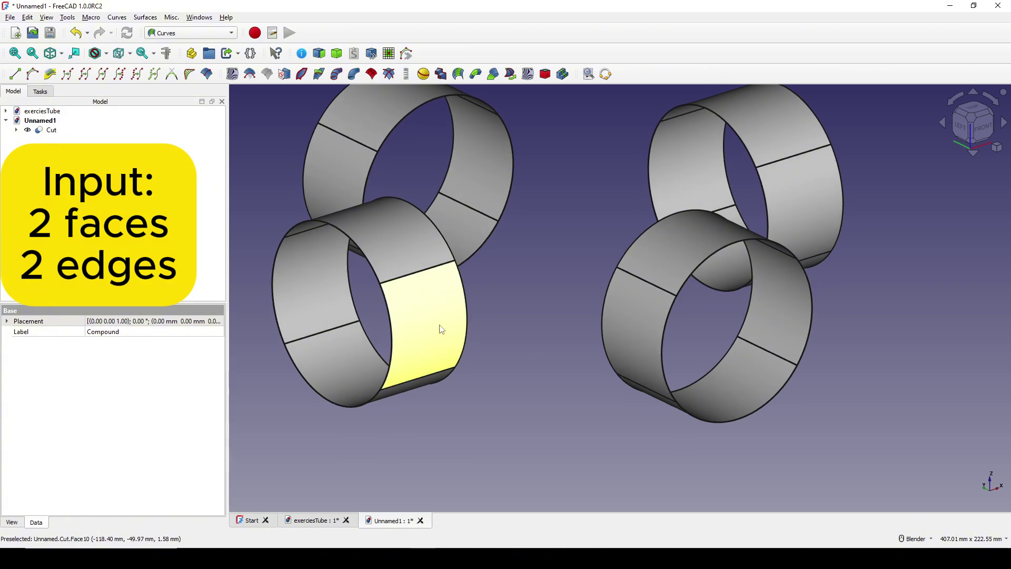
{"action": "left_click", "coordinate": [441, 329]}
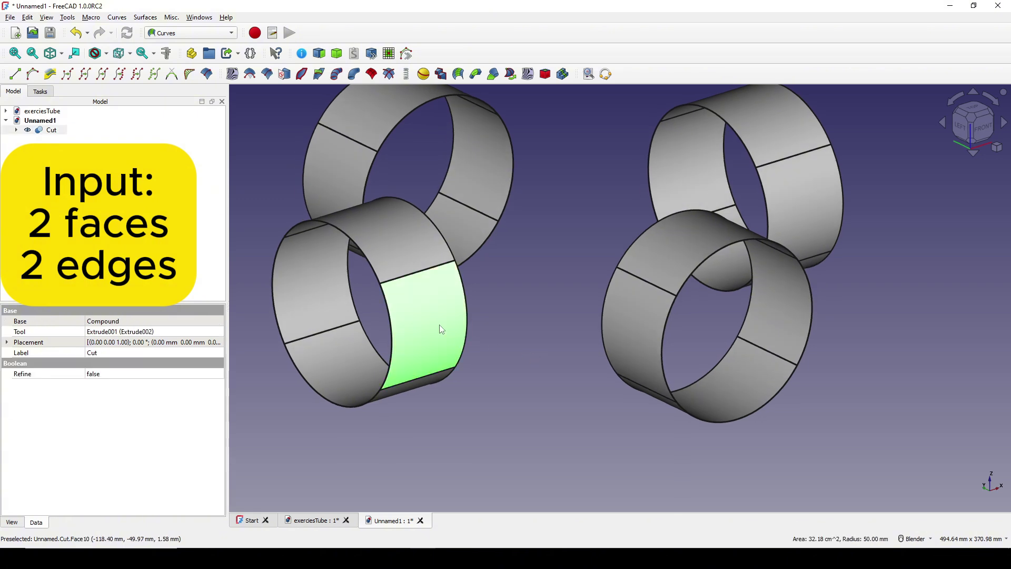
{"action": "left_click", "coordinate": [469, 325]}
{"action": "left_click", "coordinate": [608, 330], "text": "ctrl"}
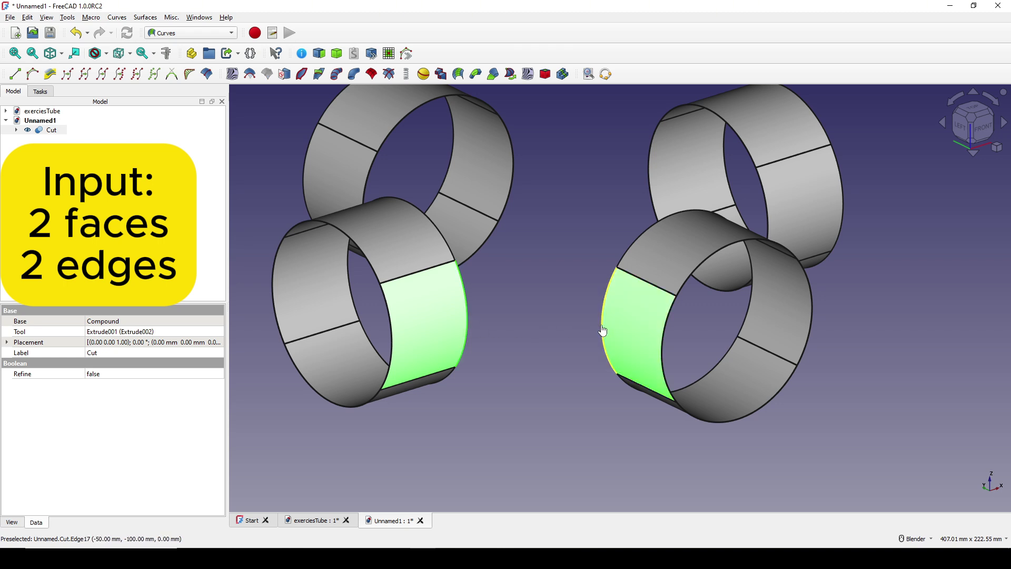
{"action": "left_click", "coordinate": [457, 76]}
{"action": "middle_click_drag", "start_coordinate": [728, 323], "coordinate": [664, 355]}
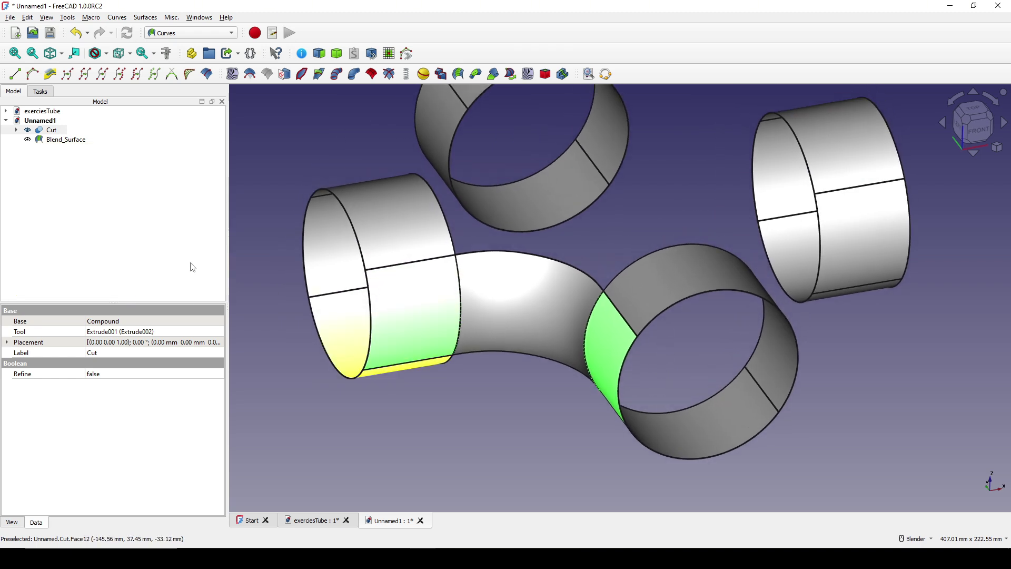
- Examine the blend surface in top view together with its Continuity1 and Continuity2 properties
{"action": "left_click", "coordinate": [67, 140]}
{"action": "scroll", "coordinate": [662, 318], "scroll_direction": "down", "scroll_amount": 4}
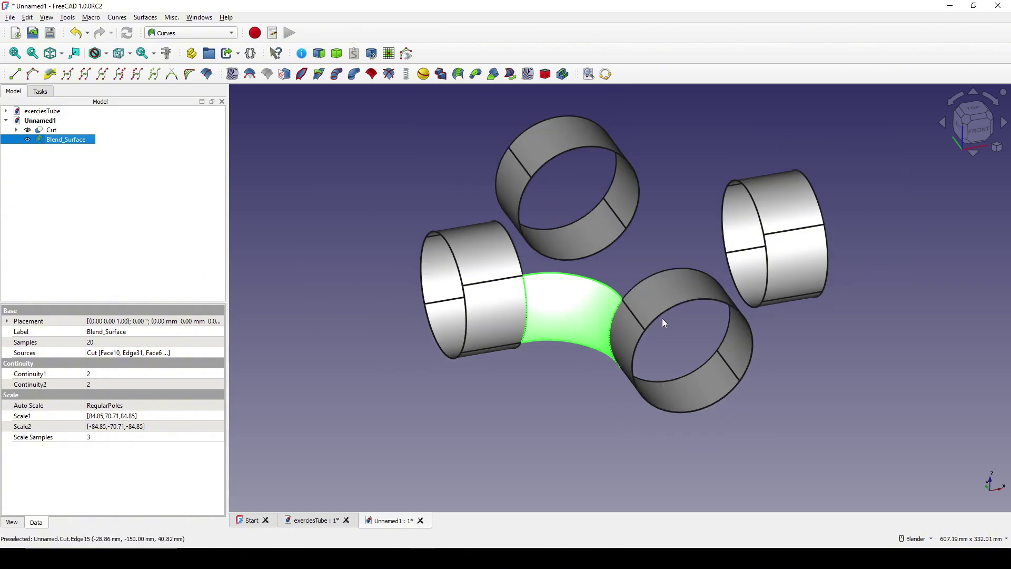
{"action": "left_click", "coordinate": [966, 133]}
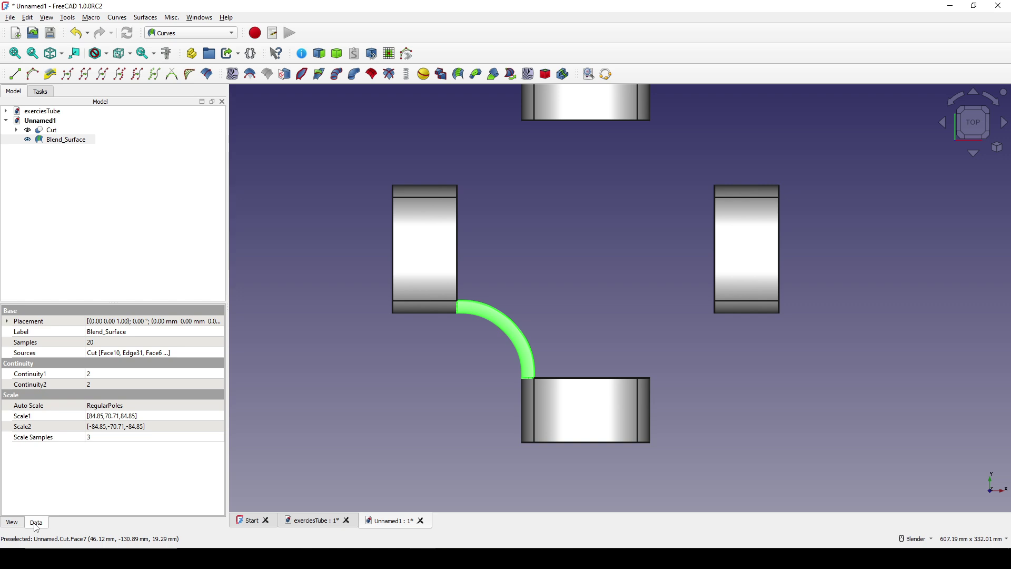
{"action": "left_click", "coordinate": [43, 375]}
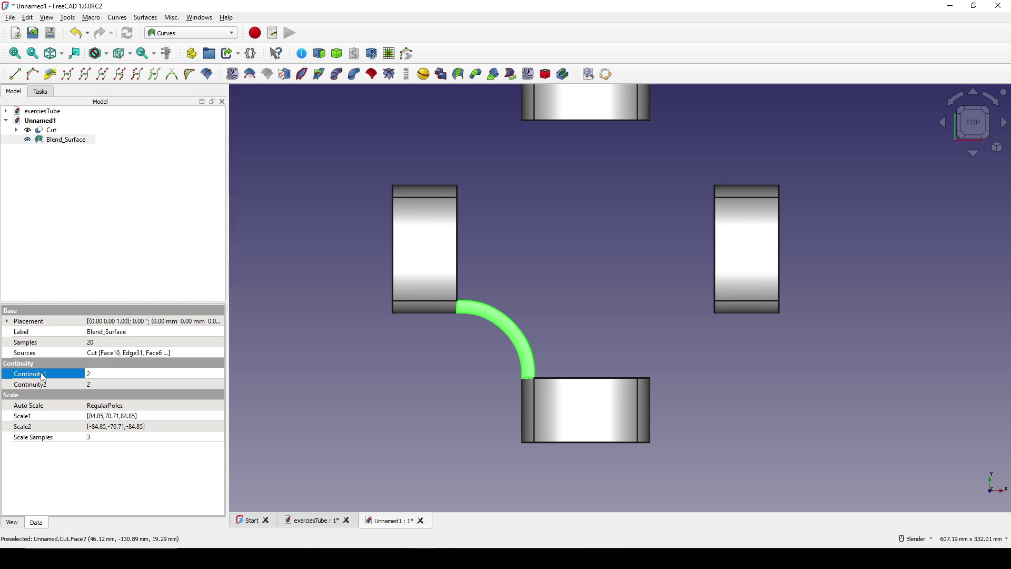
{"action": "left_click", "coordinate": [42, 383]}
{"action": "left_click", "coordinate": [45, 378]}
{"action": "left_click", "coordinate": [50, 387]}
{"action": "left_click", "coordinate": [52, 375]}
{"action": "left_click", "coordinate": [51, 384]}
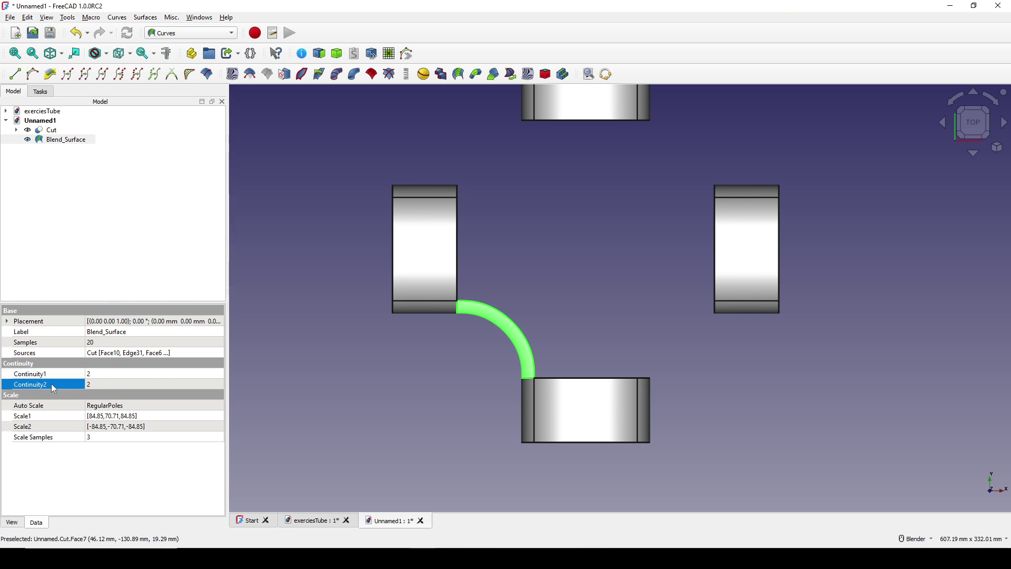
- Set Continuity1 and Continuity2 of the blend surface to 0
{"action": "left_click", "coordinate": [113, 372]}
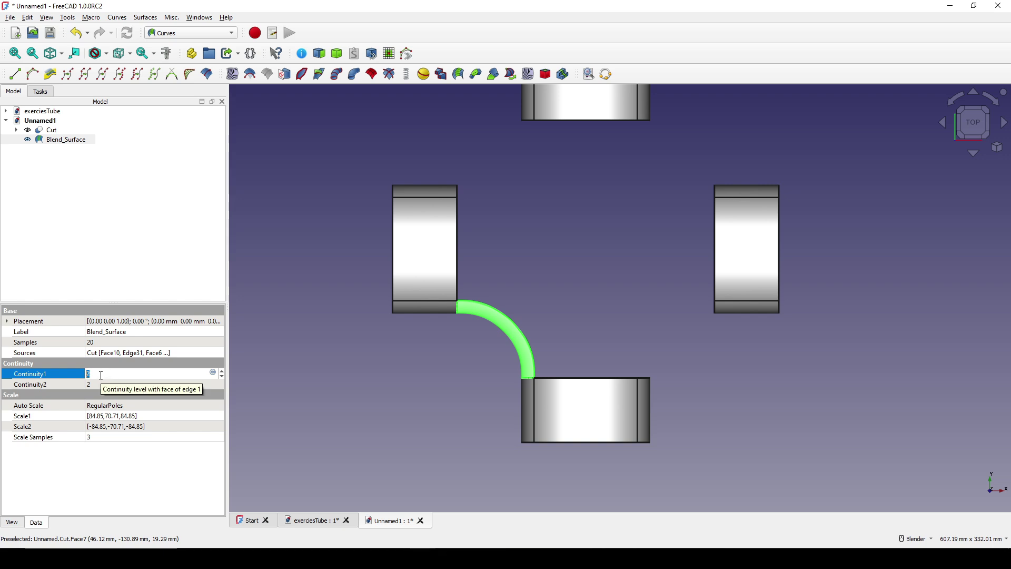
{"action": "type", "text": "0"}
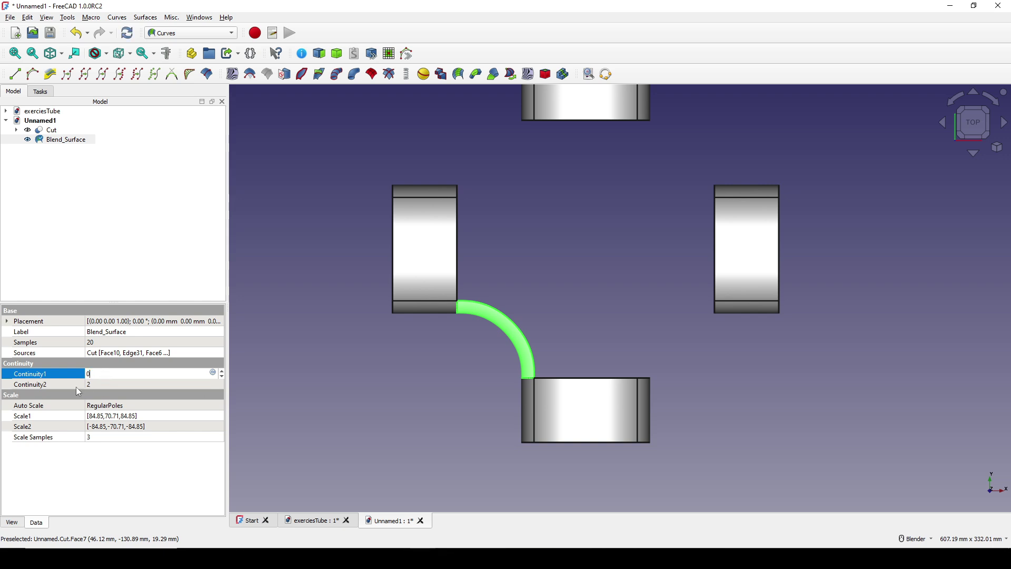
{"action": "left_click", "coordinate": [77, 387]}
{"action": "type", "text": "0"}
{"action": "left_click", "coordinate": [41, 383]}
{"action": "left_click", "coordinate": [41, 375]}
{"action": "left_click", "coordinate": [42, 385]}
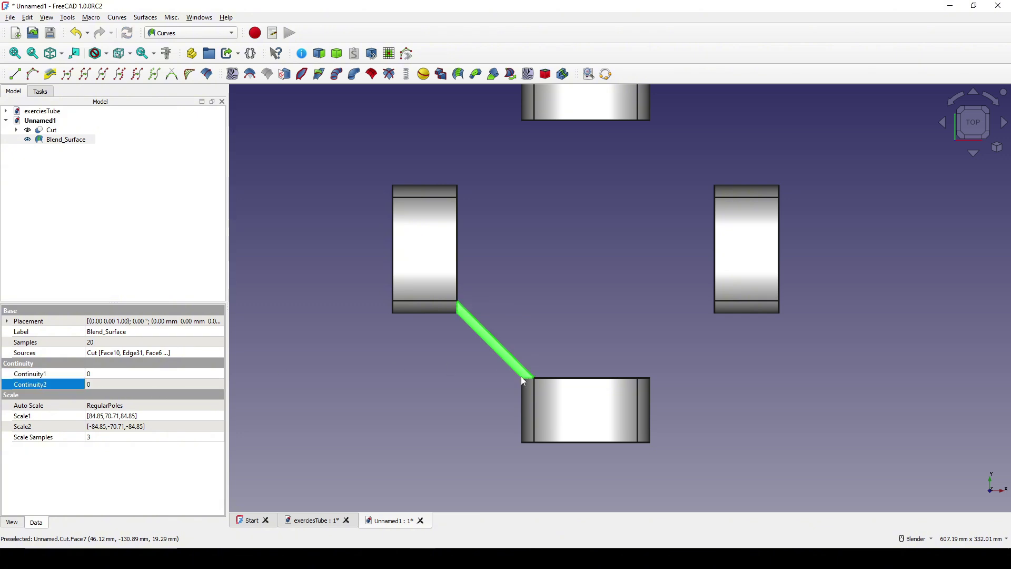
- Set Continuity1 and Continuity2 of the blend surface to 1
{"action": "scroll", "coordinate": [514, 379], "scroll_direction": "up", "scroll_amount": 1}
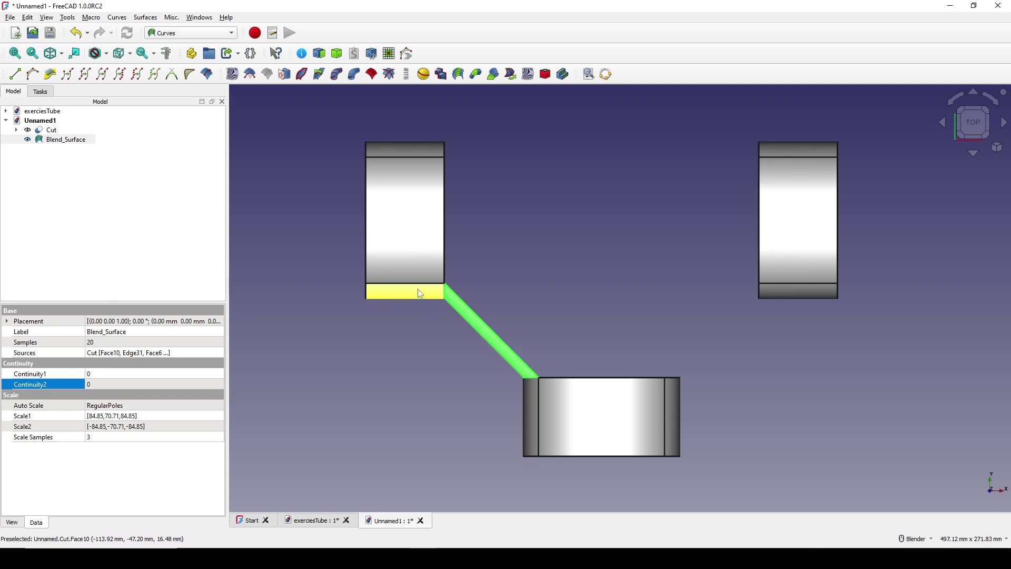
{"action": "left_click", "coordinate": [105, 373]}
{"action": "type", "text": "1"}
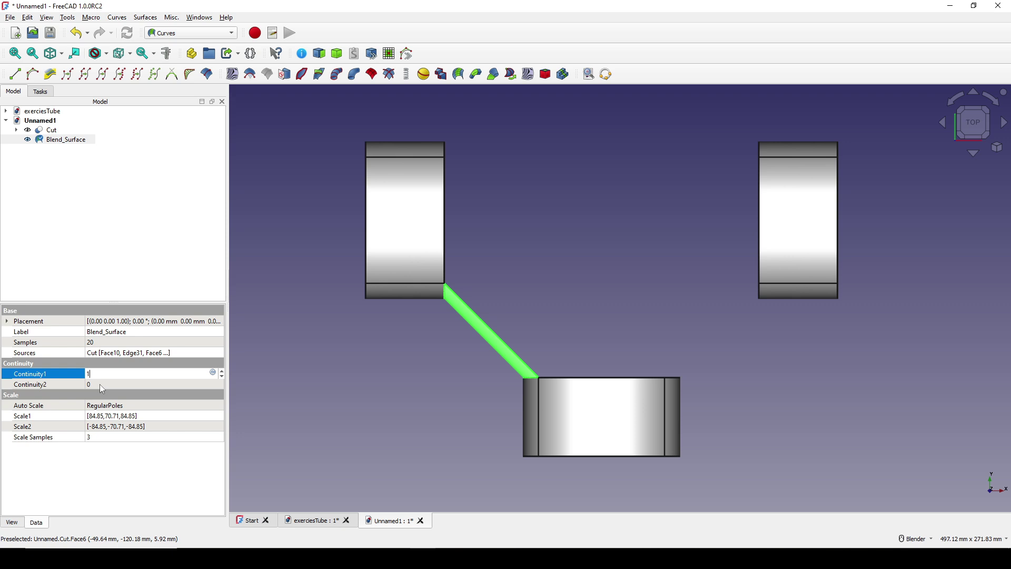
{"action": "left_click", "coordinate": [100, 384]}
{"action": "type", "text": "1"}
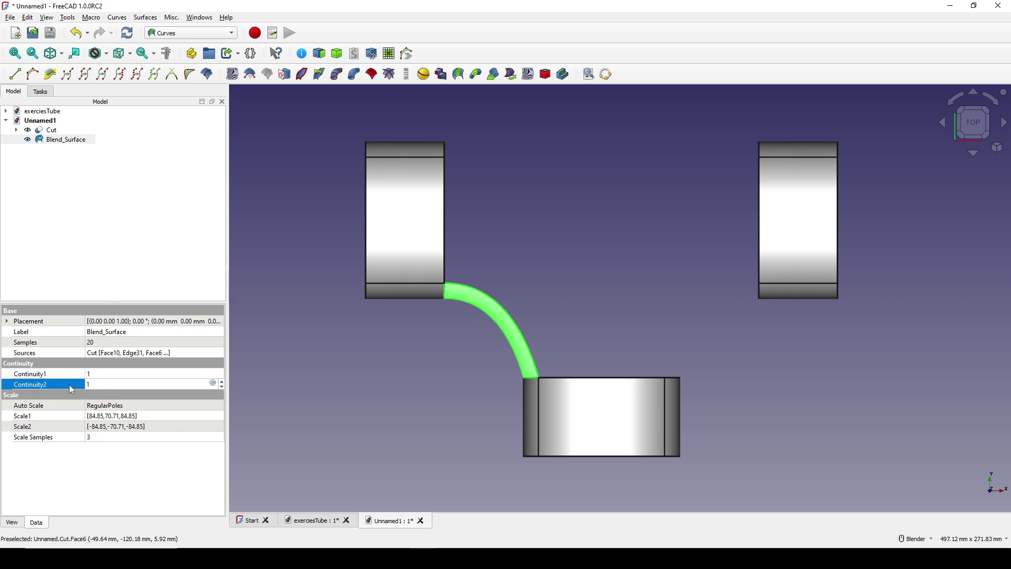
{"action": "key", "text": "Return"}
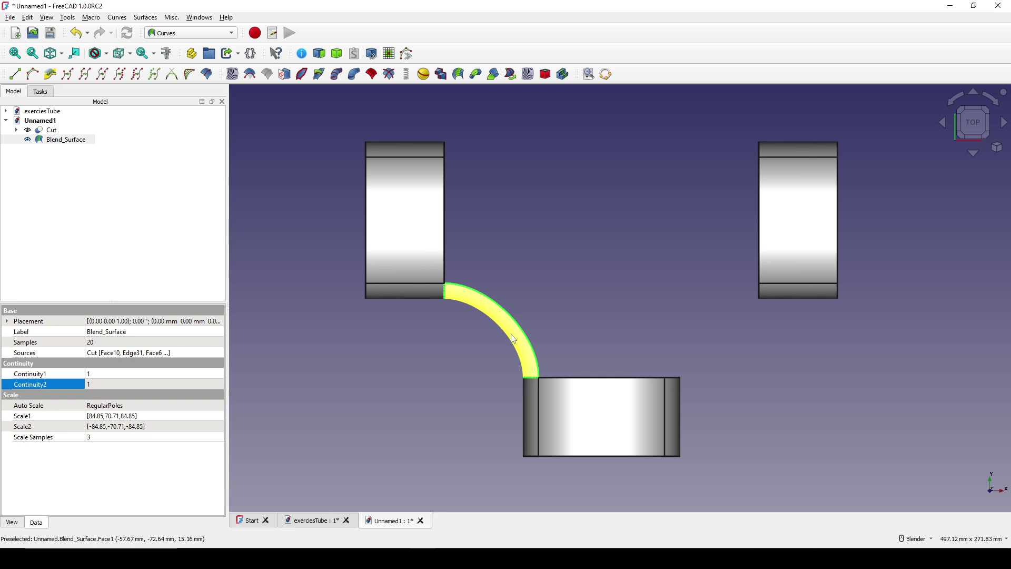
- Set Continuity1 and Continuity2 of the blend surface to 2
{"action": "left_click", "coordinate": [97, 374]}
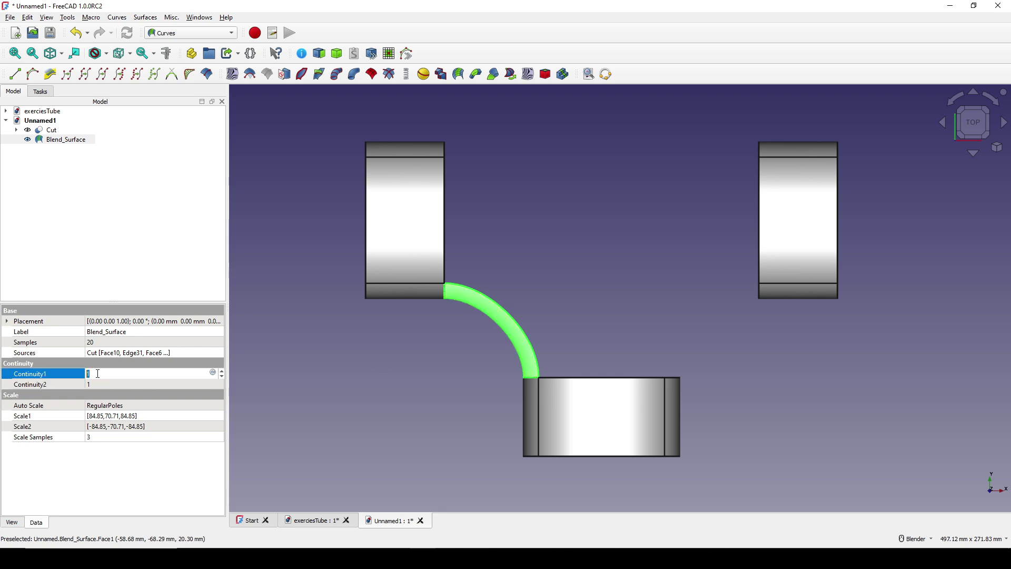
{"action": "type", "text": "2"}
{"action": "left_click", "coordinate": [96, 383]}
{"action": "type", "text": "2"}
{"action": "key", "text": "Return"}
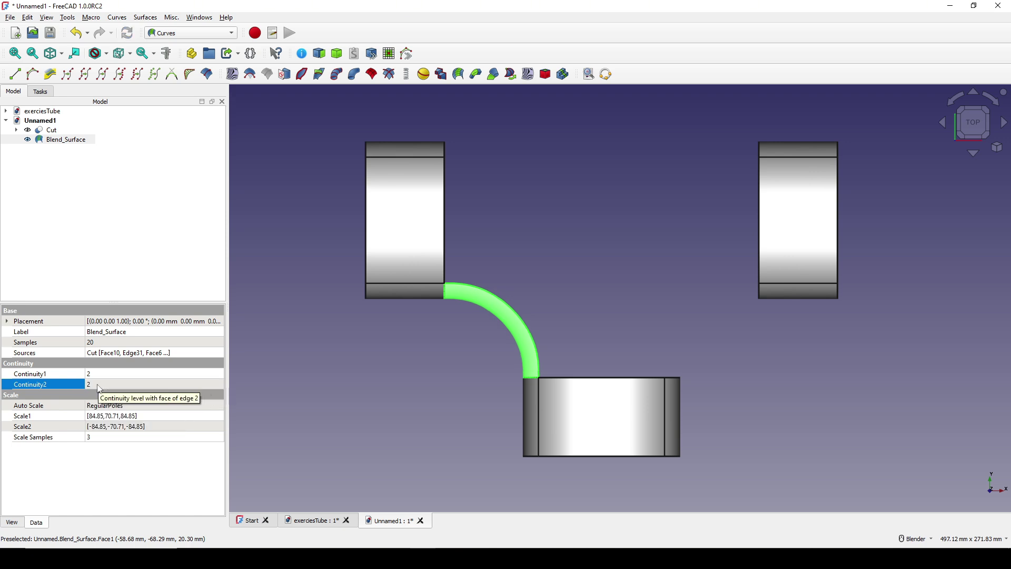
- Create a 360° polar array of the blend surface with 4 elements, resetting the centre of rotation to the origin
{"action": "scroll", "coordinate": [609, 293], "scroll_direction": "down", "scroll_amount": 5}
{"action": "middle_click_drag", "start_coordinate": [644, 274], "coordinate": [602, 300], "text": "shift"}
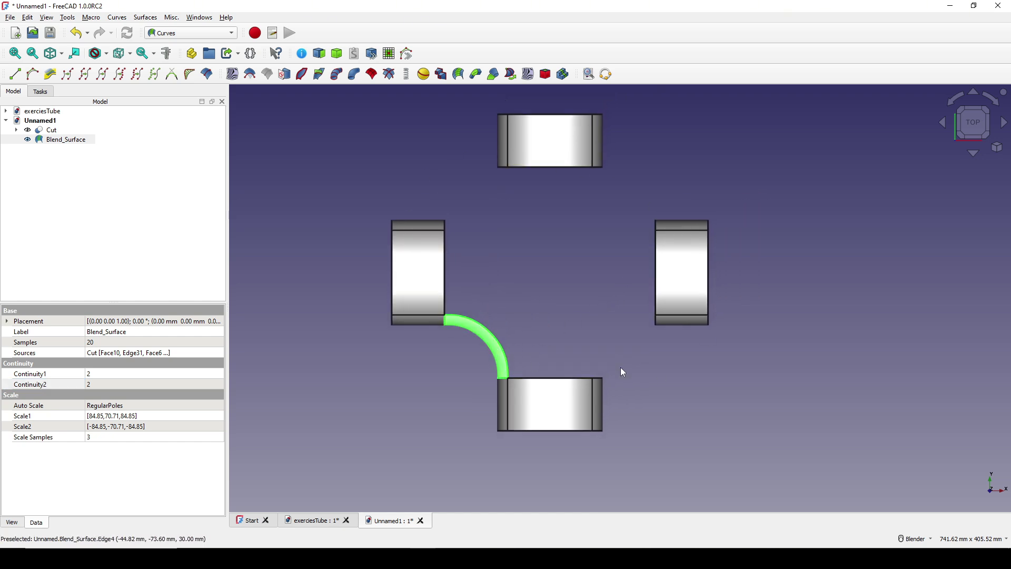
{"action": "middle_click_drag", "start_coordinate": [578, 317], "coordinate": [319, 267]}
{"action": "left_click", "coordinate": [66, 139]}
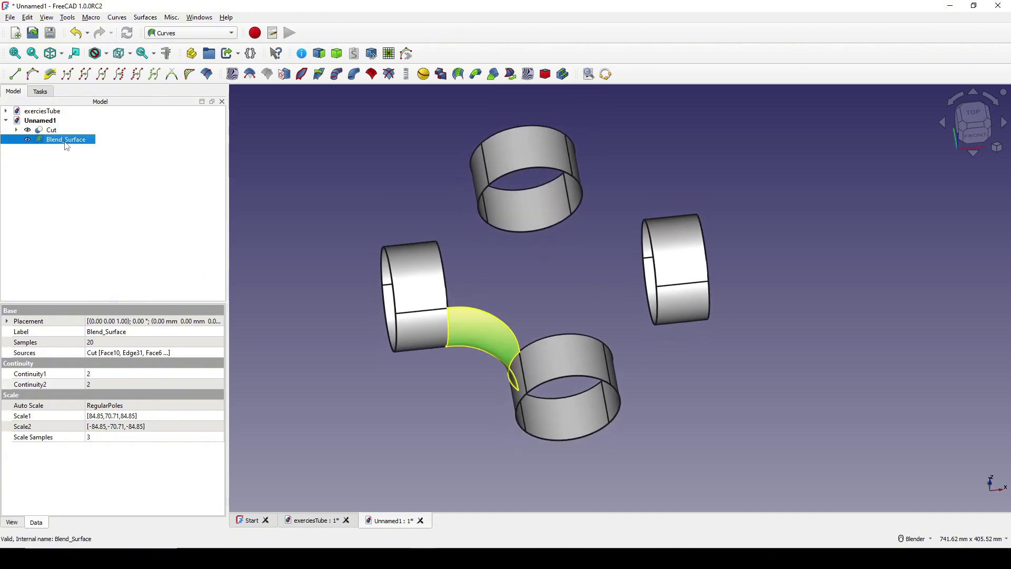
{"action": "left_click", "coordinate": [196, 37]}
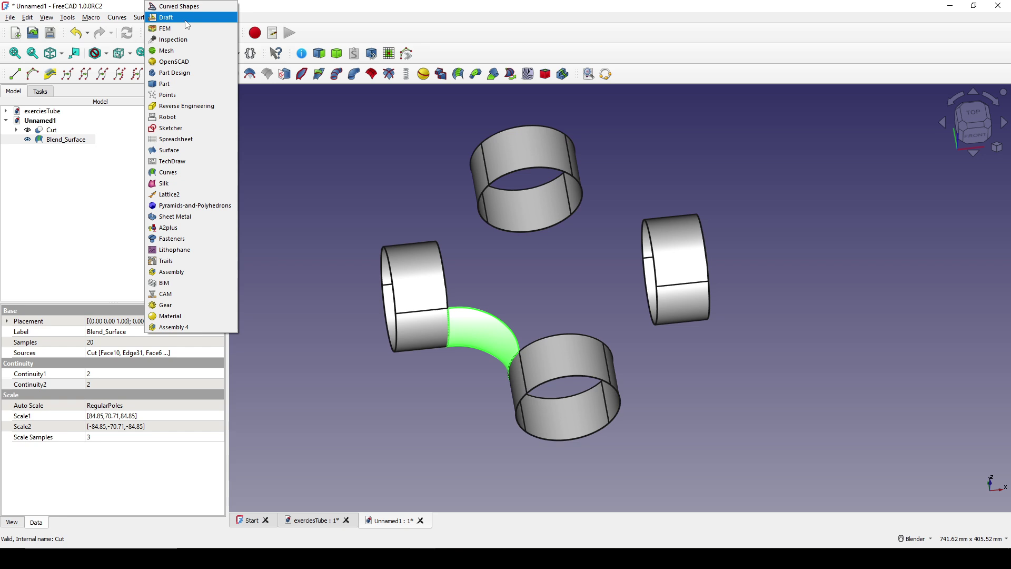
{"action": "left_click", "coordinate": [187, 18]}
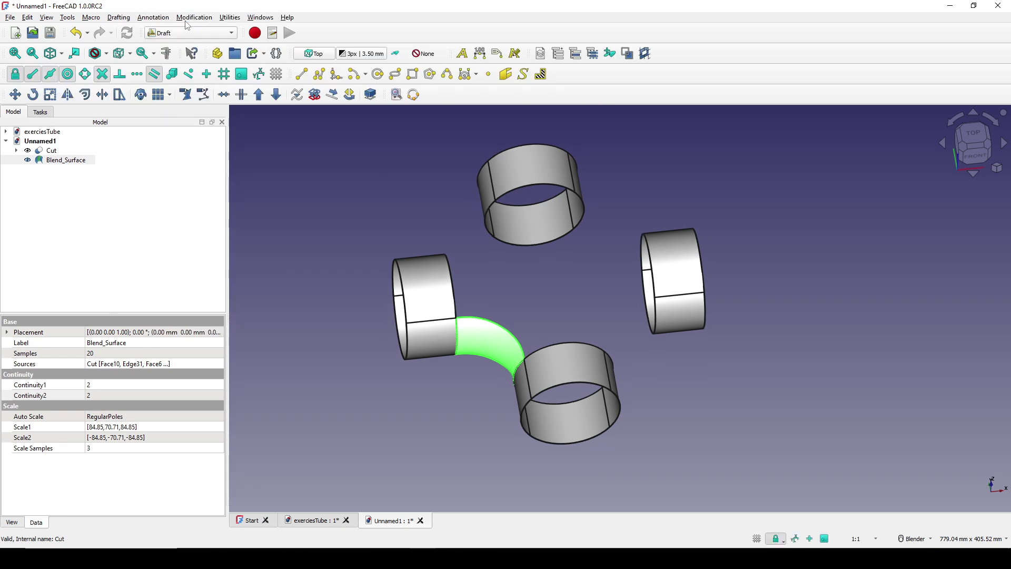
{"action": "left_click", "coordinate": [198, 19]}
{"action": "mouse_move", "coordinate": [295, 127]}
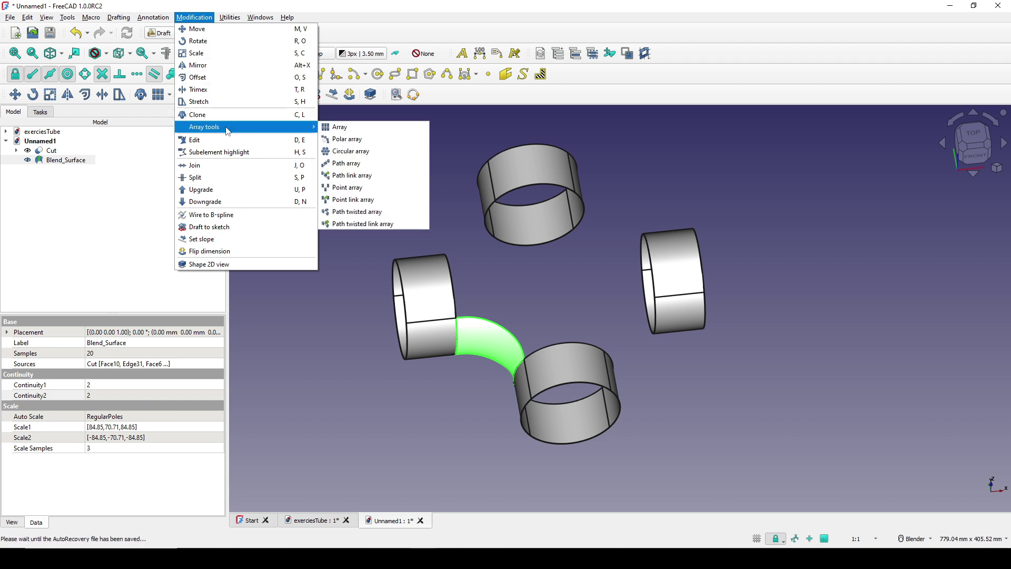
{"action": "left_click", "coordinate": [348, 139]}
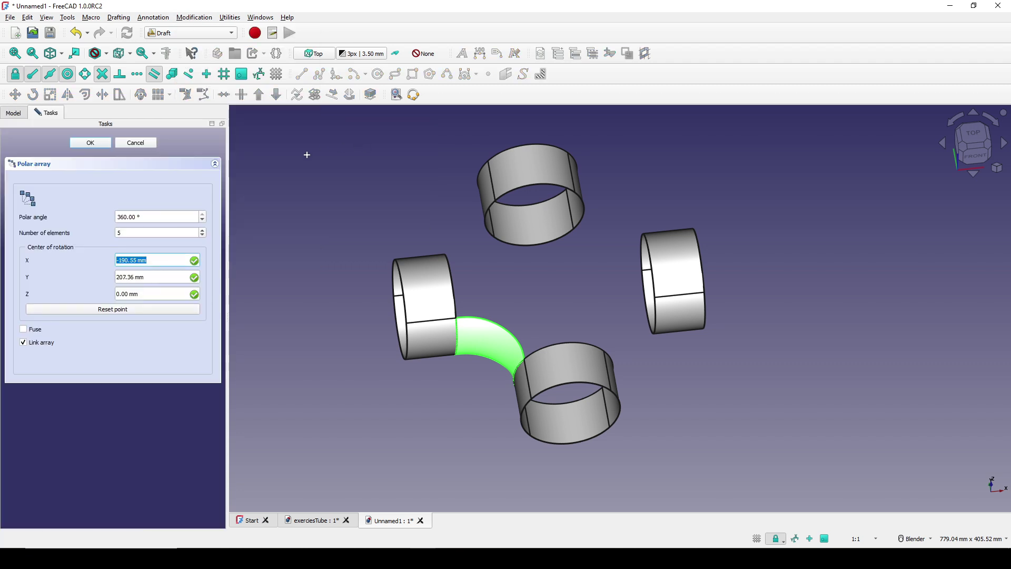
{"action": "left_click", "coordinate": [135, 309]}
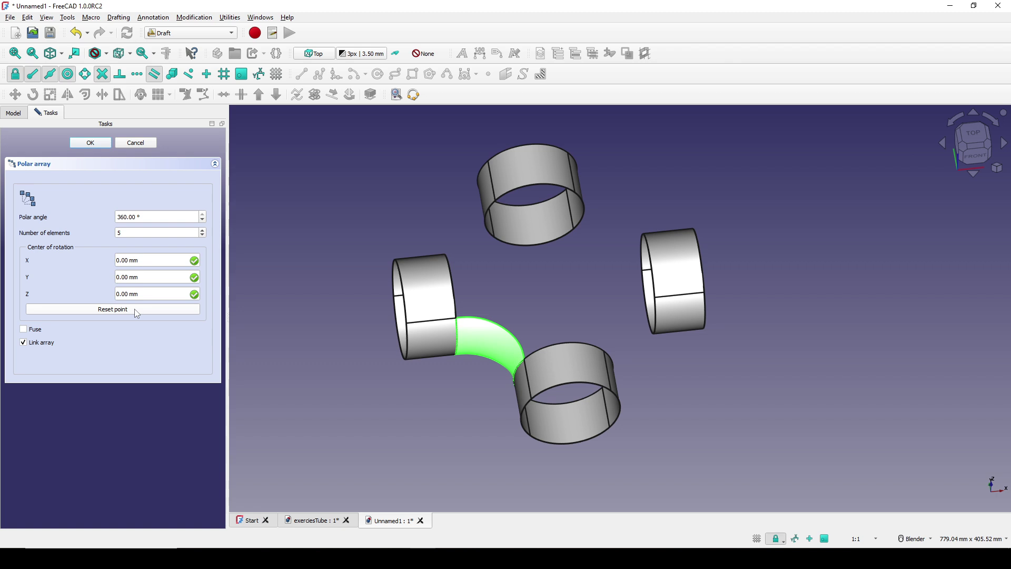
{"action": "left_click", "coordinate": [140, 232]}
{"action": "type", "text": "4"}
{"action": "left_click", "coordinate": [90, 143]}
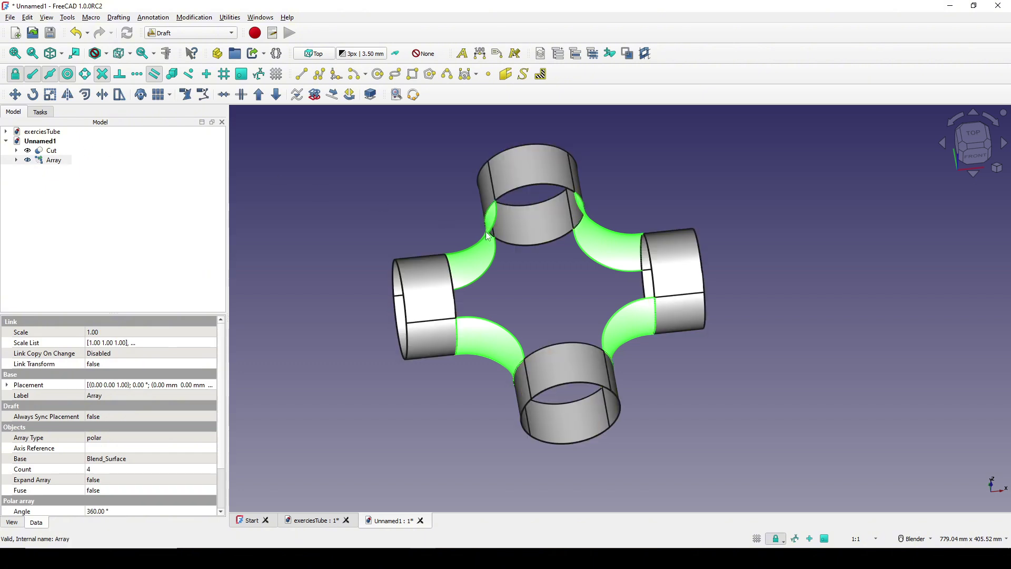
{"action": "key", "text": "2"}
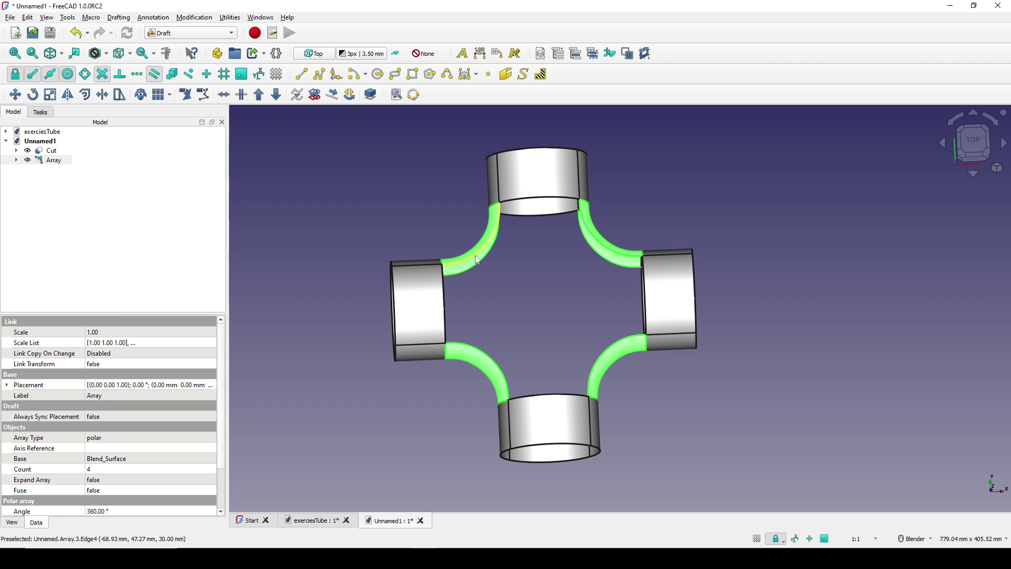
{"action": "middle_click_drag", "start_coordinate": [612, 292], "coordinate": [553, 221]}
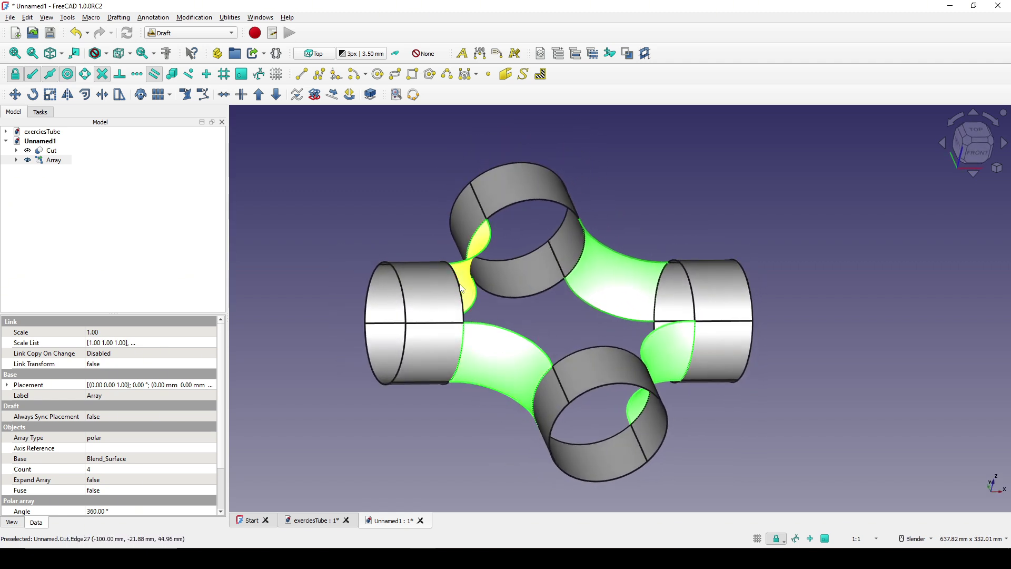
{"action": "middle_click_drag", "start_coordinate": [596, 315], "coordinate": [570, 333]}
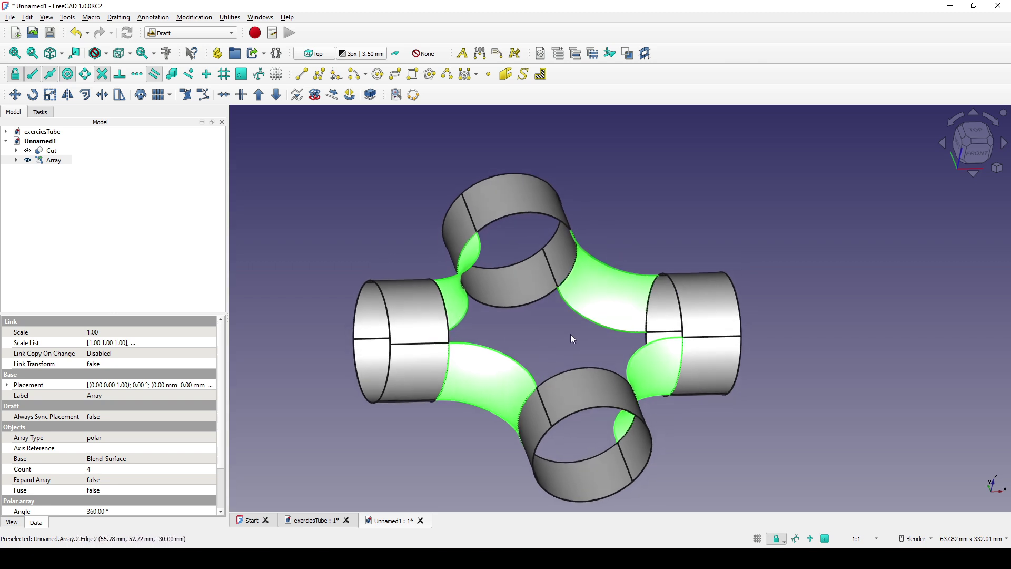
{"action": "left_click", "coordinate": [601, 327]}
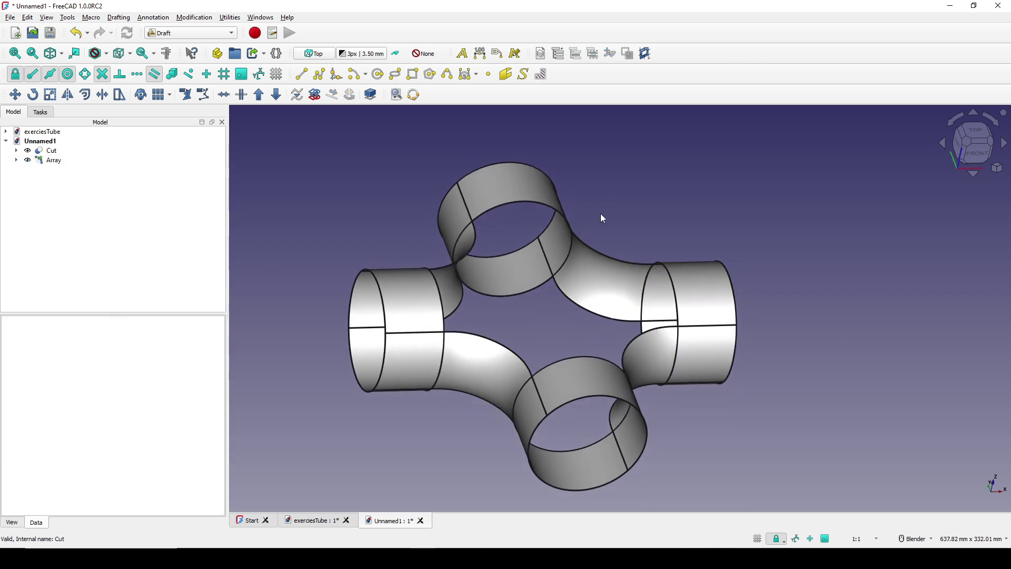
{"action": "left_click", "coordinate": [201, 33]}
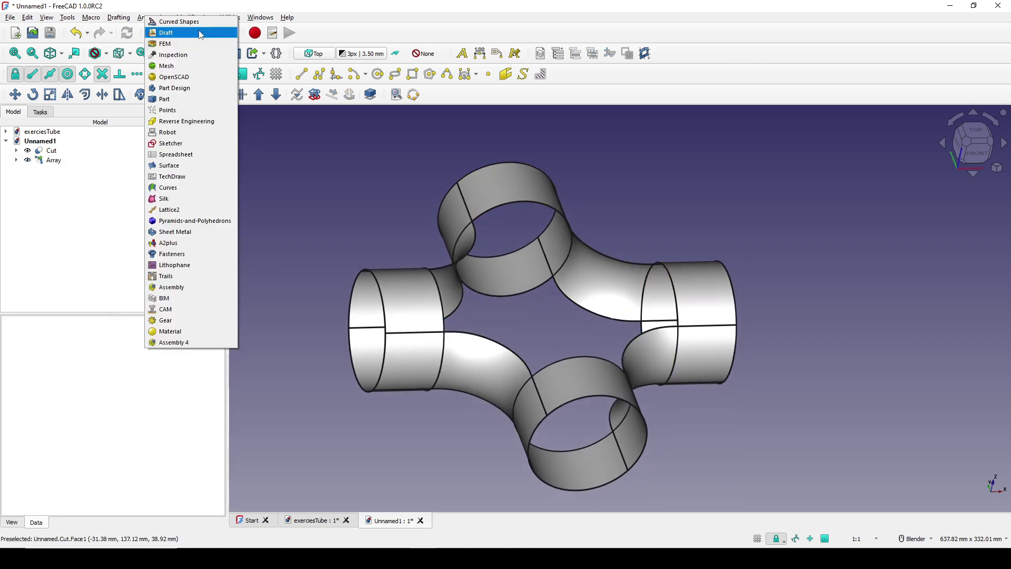
{"action": "left_click", "coordinate": [190, 165]}
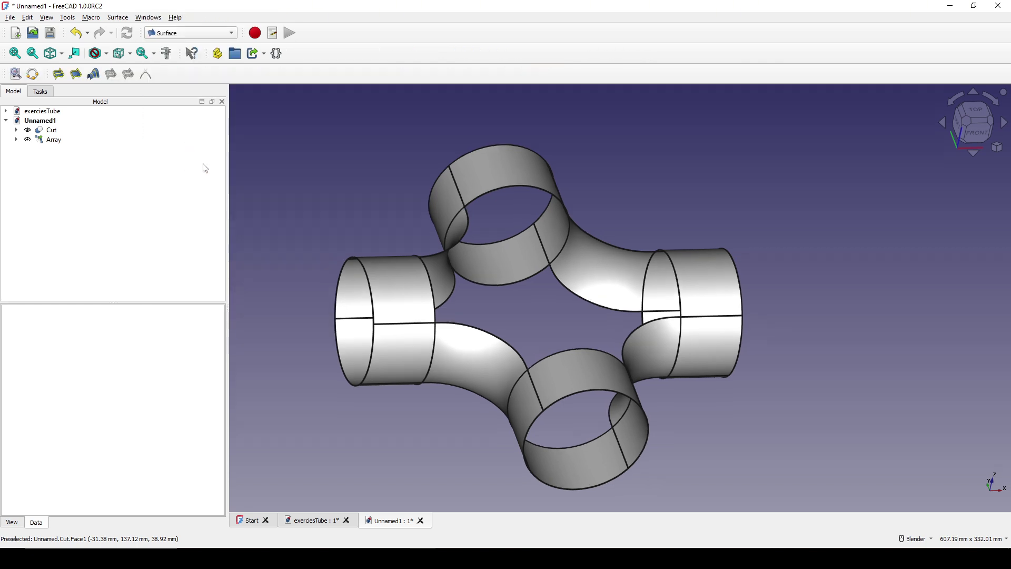
{"action": "left_click", "coordinate": [64, 79]}
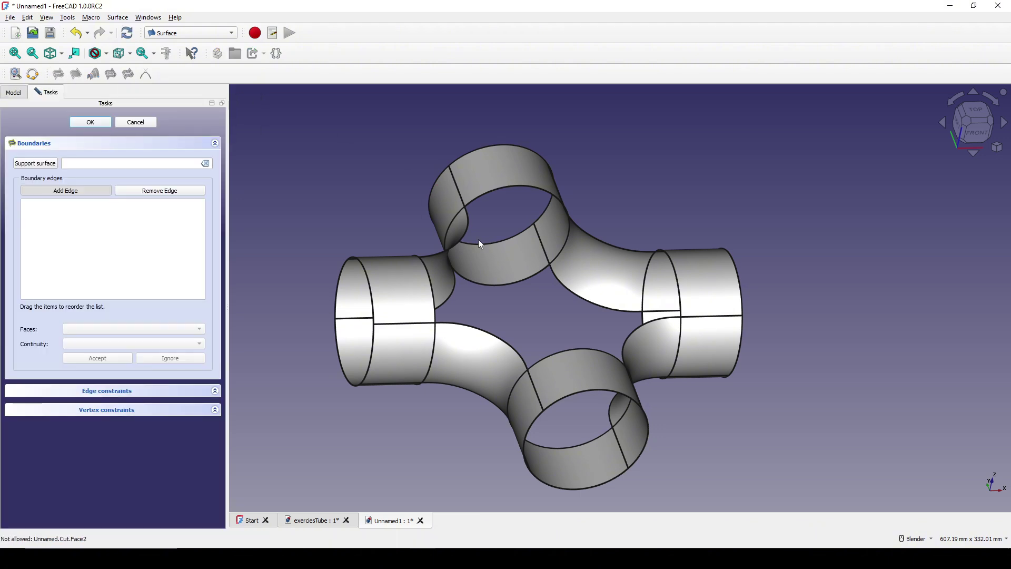
{"action": "middle_click_drag", "start_coordinate": [476, 239], "coordinate": [436, 326]}
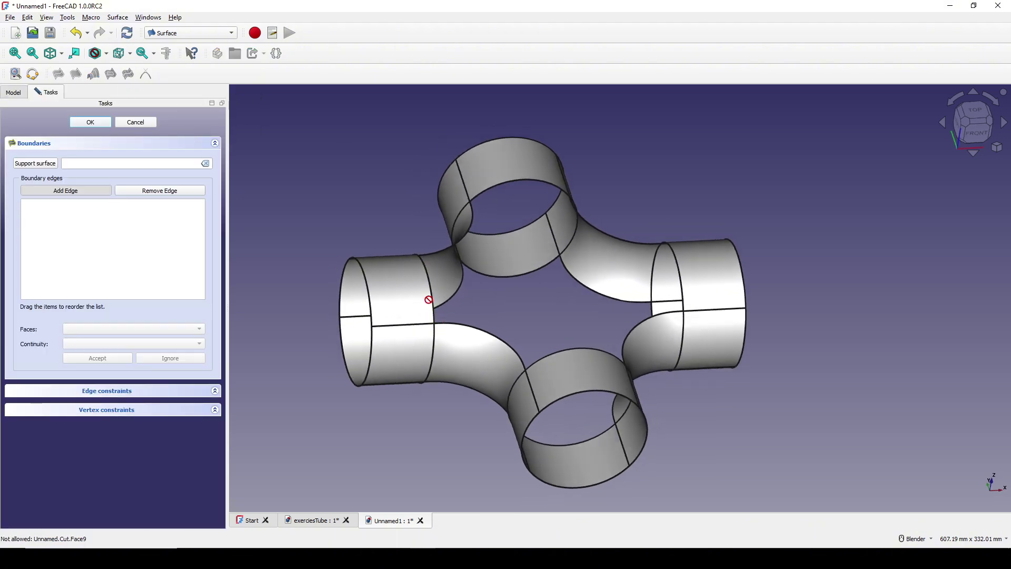
{"action": "left_click", "coordinate": [430, 298]}
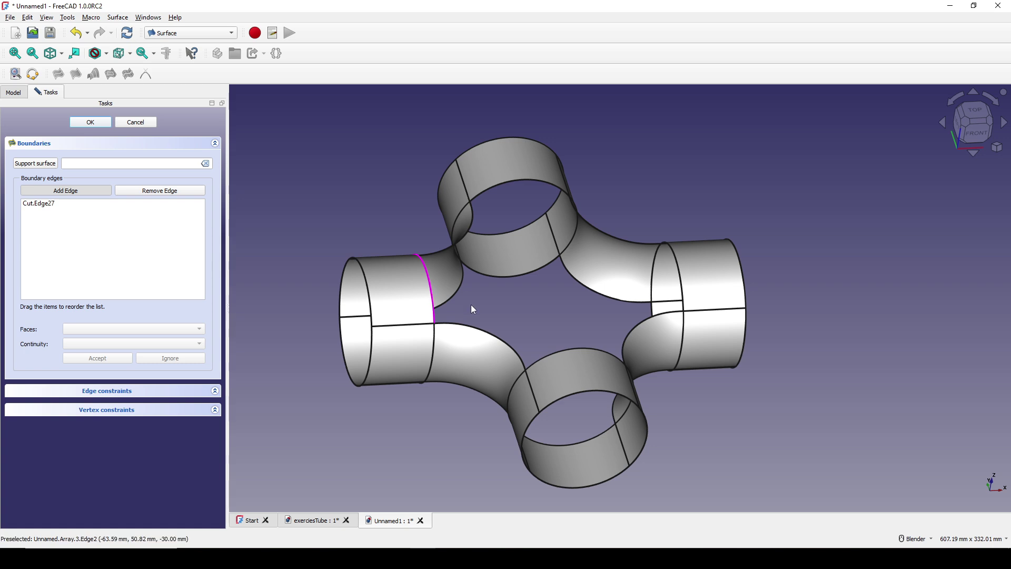
{"action": "middle_click_drag", "start_coordinate": [471, 304], "coordinate": [485, 320]}
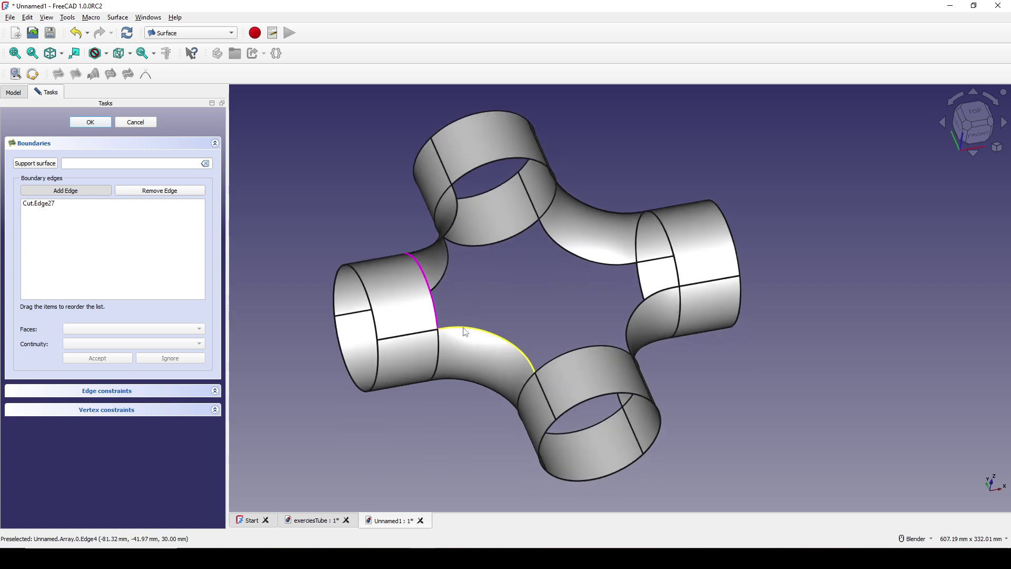
{"action": "left_click", "coordinate": [522, 333]}
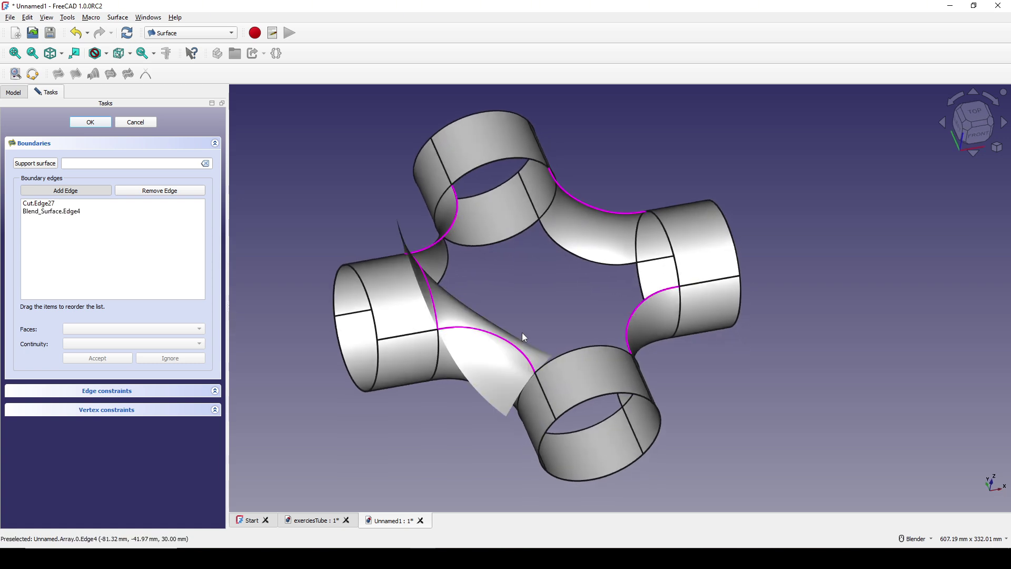
{"action": "mouse_move", "coordinate": [523, 333]}
{"action": "middle_mouse_down"}
{"action": "mouse_move", "coordinate": [532, 335]}
{"action": "mouse_move", "coordinate": [516, 329]}
{"action": "middle_mouse_up"}
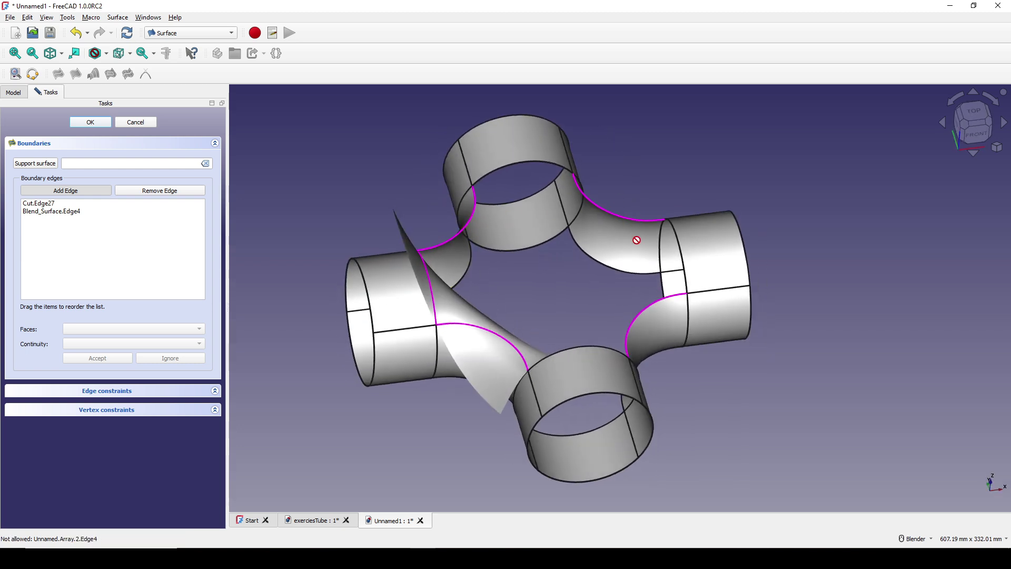
{"action": "mouse_move", "coordinate": [602, 294]}
{"action": "middle_mouse_down"}
{"action": "mouse_move", "coordinate": [677, 271]}
{"action": "mouse_move", "coordinate": [669, 289]}
{"action": "mouse_move", "coordinate": [610, 280]}
{"action": "middle_mouse_up"}
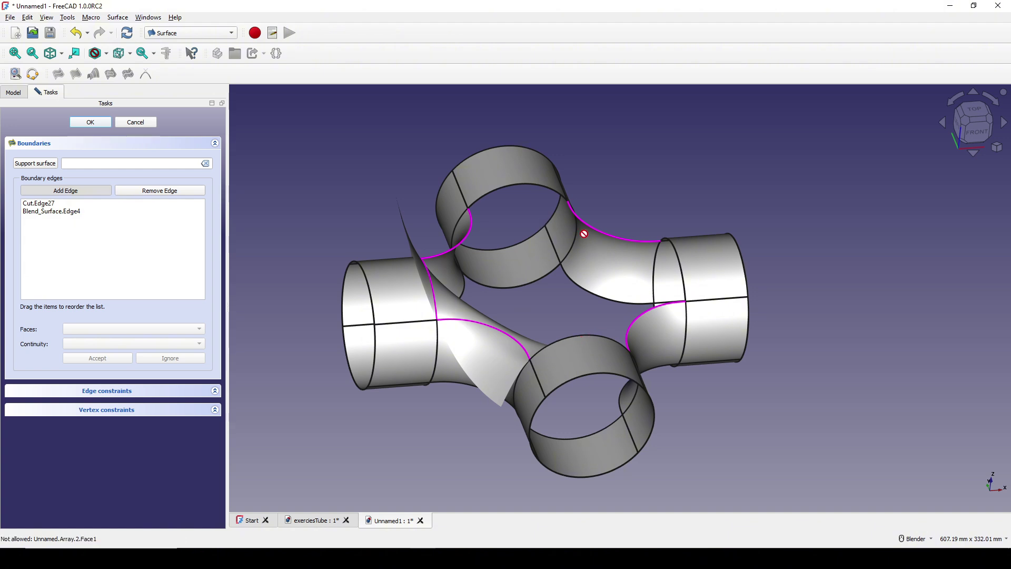
{"action": "middle_click_drag", "start_coordinate": [549, 293], "coordinate": [537, 294]}
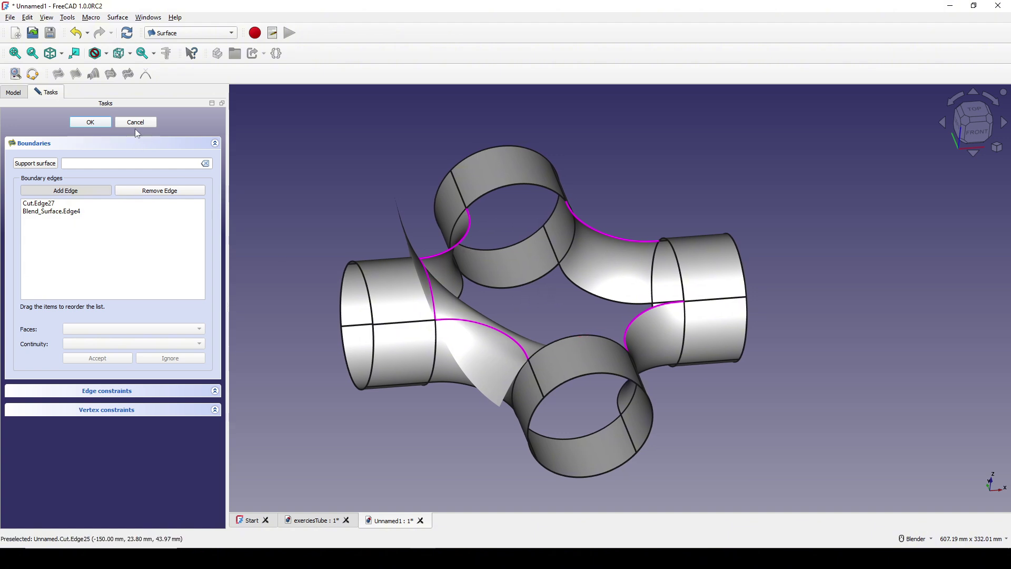
{"action": "left_click", "coordinate": [146, 122]}
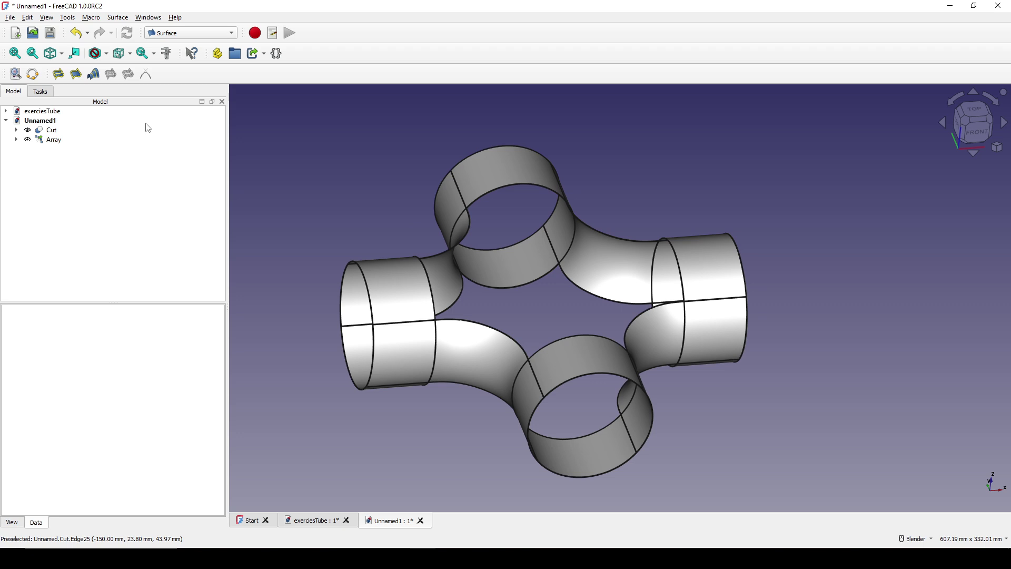
- Downgrade the polar array of blend surfaces into a shell using the Draft workbench, and select the shell
{"action": "left_click", "coordinate": [51, 139]}
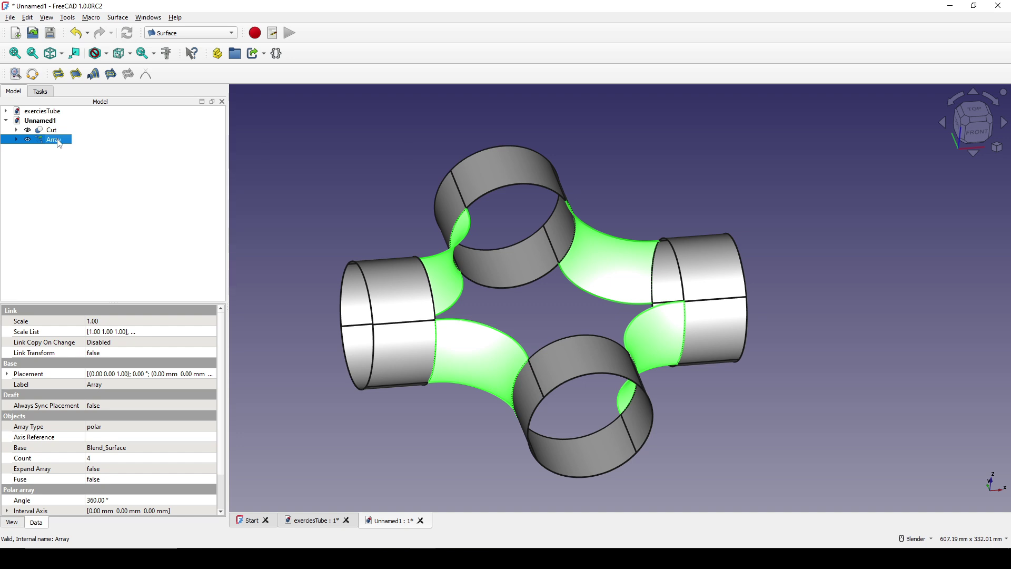
{"action": "left_click", "coordinate": [190, 32]}
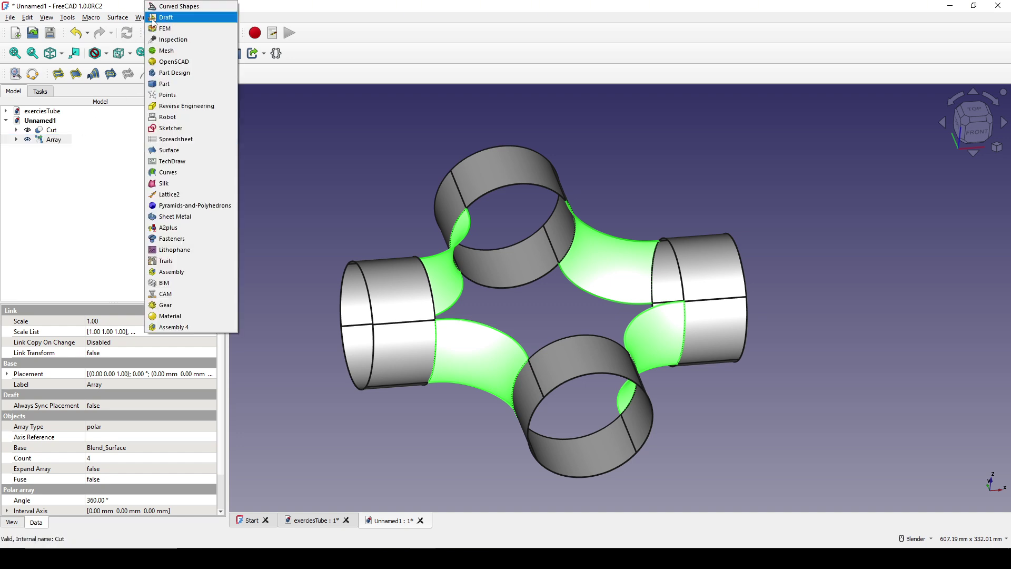
{"action": "left_click", "coordinate": [185, 20]}
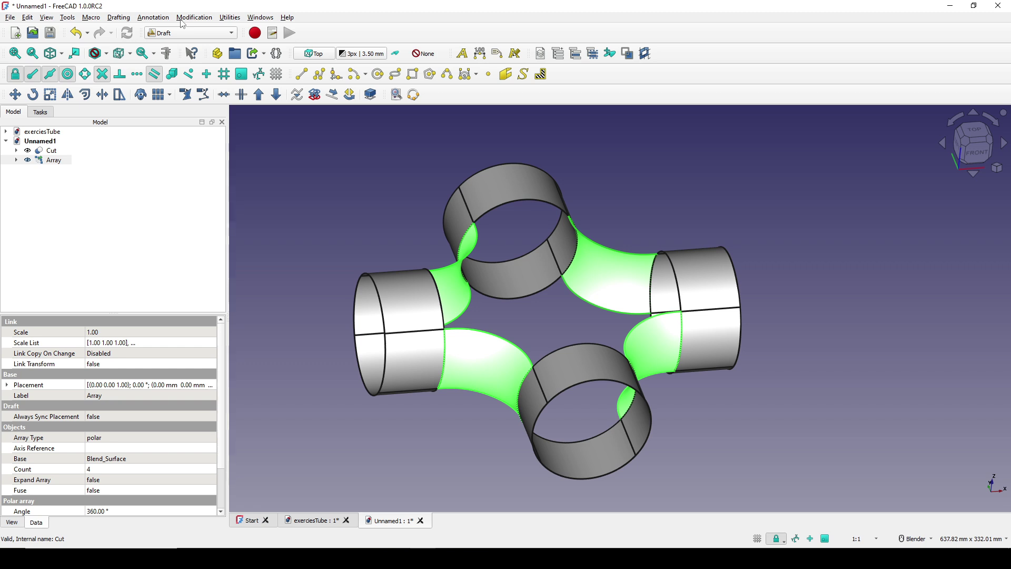
{"action": "left_click", "coordinate": [276, 95]}
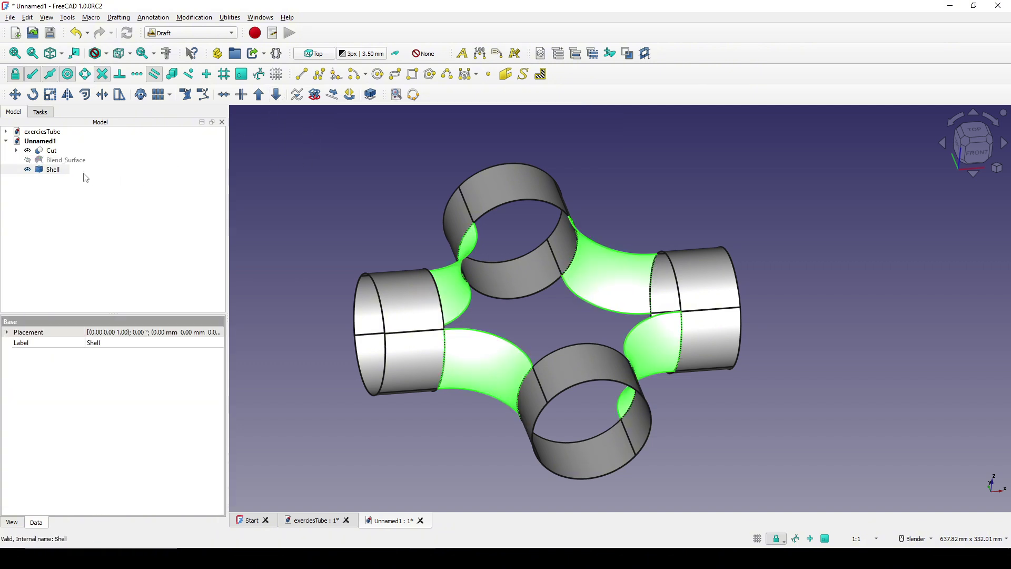
{"action": "left_click", "coordinate": [53, 170]}
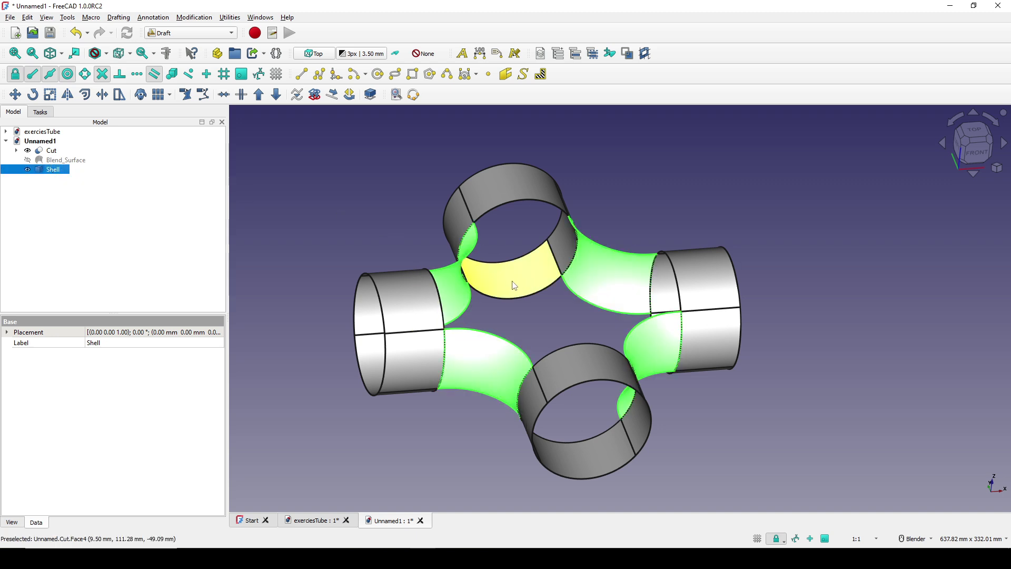
- Start a Filling surface in the Surface workbench with boundary edges Shell.Edge4, Cut.Edge13, Shell.Edge8 and Cut.Edge37 around the junction's upper opening
{"action": "left_click", "coordinate": [195, 33]}
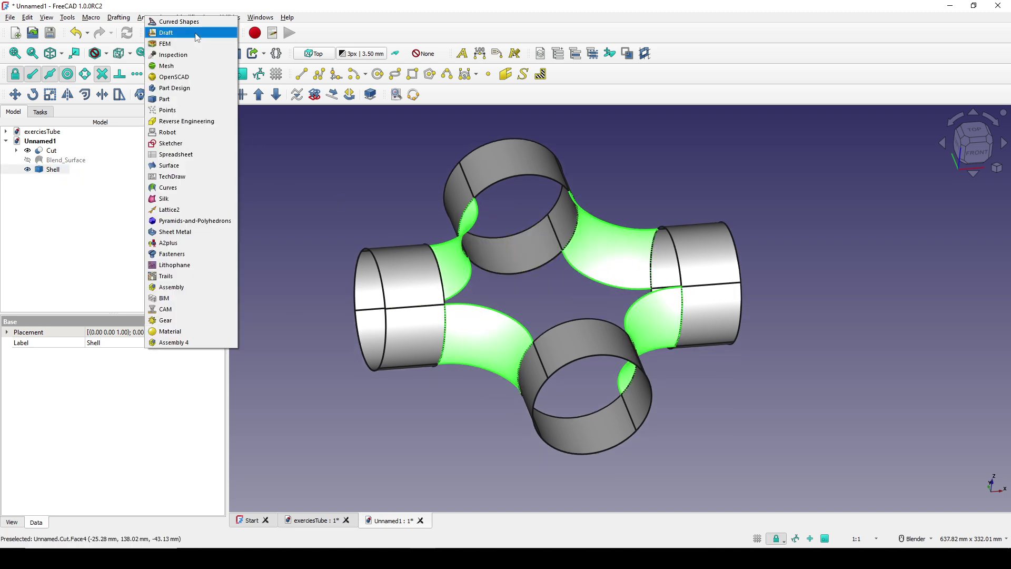
{"action": "left_click", "coordinate": [195, 165]}
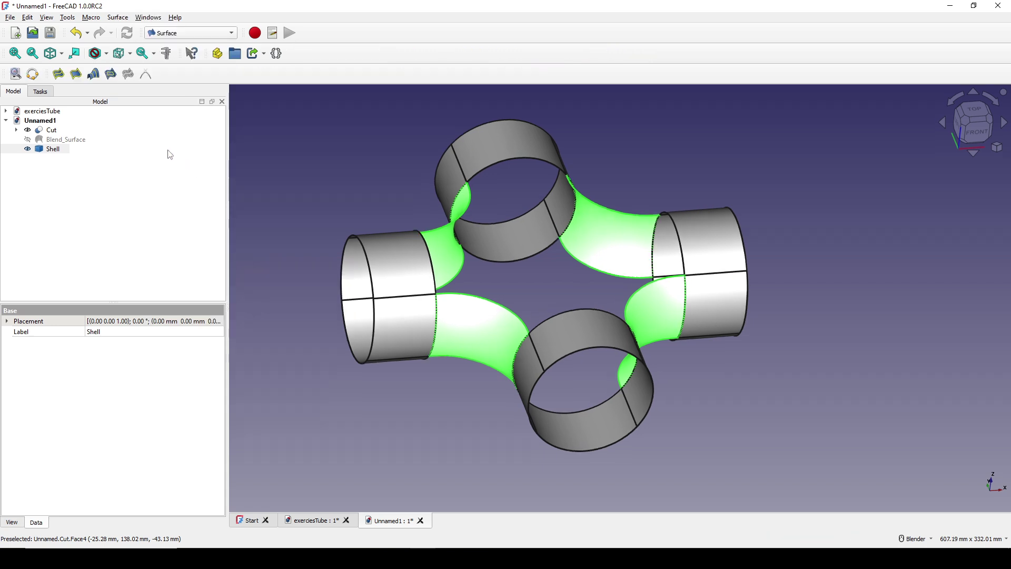
{"action": "left_click", "coordinate": [273, 176]}
{"action": "left_click", "coordinate": [58, 74]}
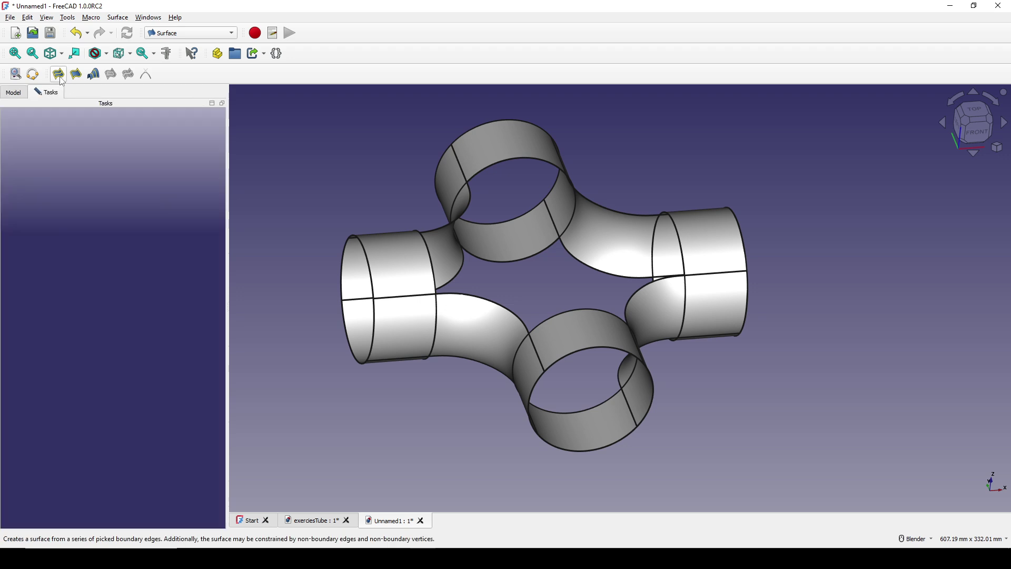
{"action": "scroll", "coordinate": [495, 298], "scroll_direction": "up", "scroll_amount": 2}
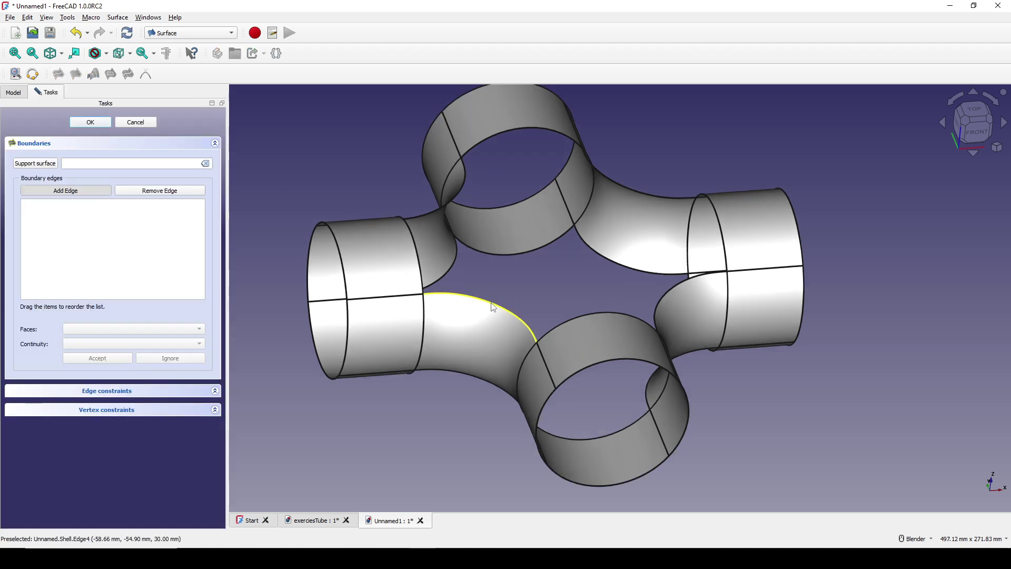
{"action": "left_click", "coordinate": [492, 304]}
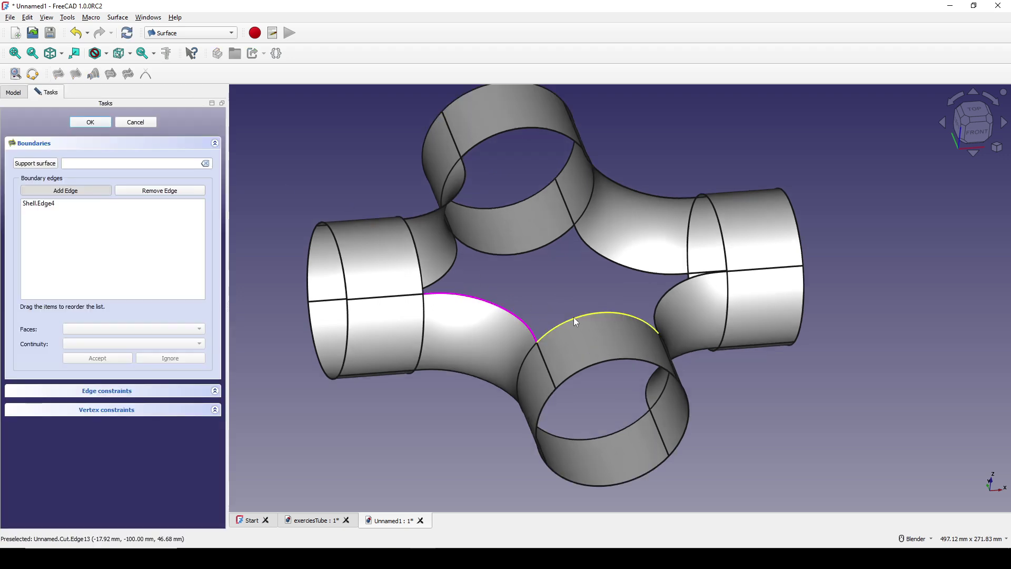
{"action": "left_click", "coordinate": [681, 332]}
{"action": "middle_click_drag", "start_coordinate": [681, 331], "coordinate": [642, 362]}
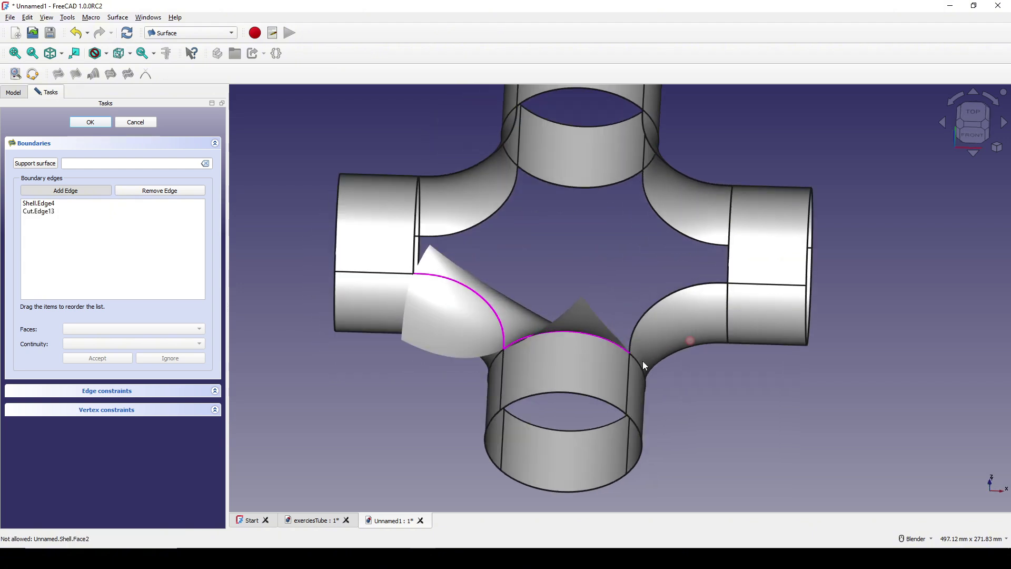
{"action": "left_click", "coordinate": [646, 312]}
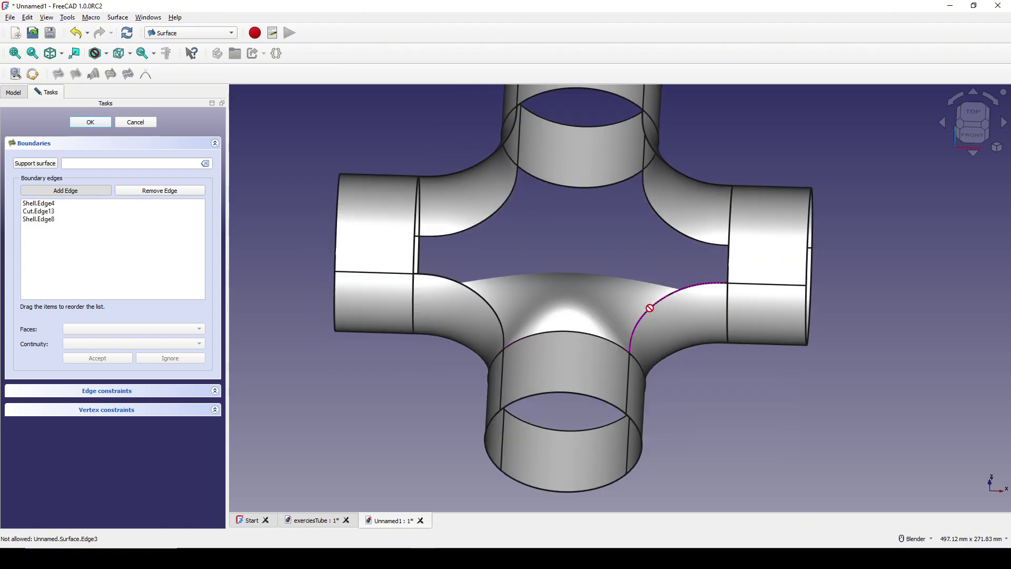
{"action": "left_click", "coordinate": [730, 261]}
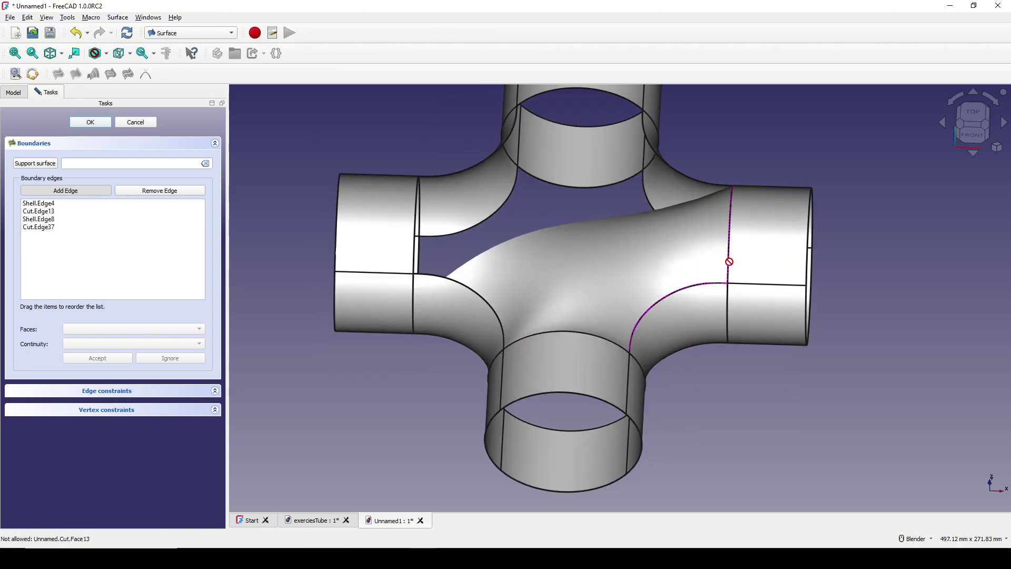
- Complete the upper opening's boundary loop with Shell.Edge12, Cut.Edge3, Shell.Edge16 and Cut.Edge27, and create the filling surface
{"action": "left_click", "coordinate": [687, 180]}
{"action": "left_click", "coordinate": [606, 93]}
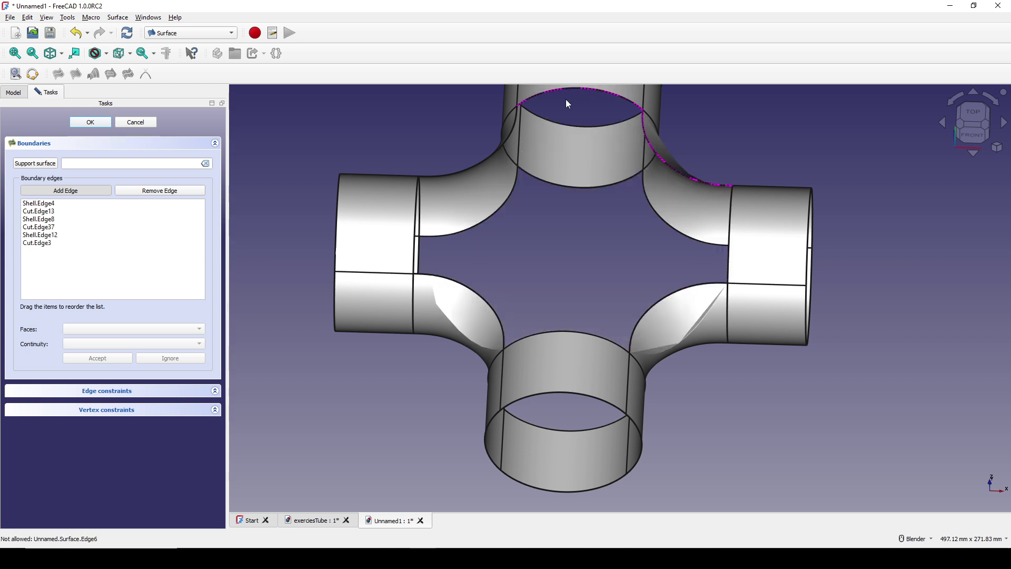
{"action": "left_click", "coordinate": [512, 138]}
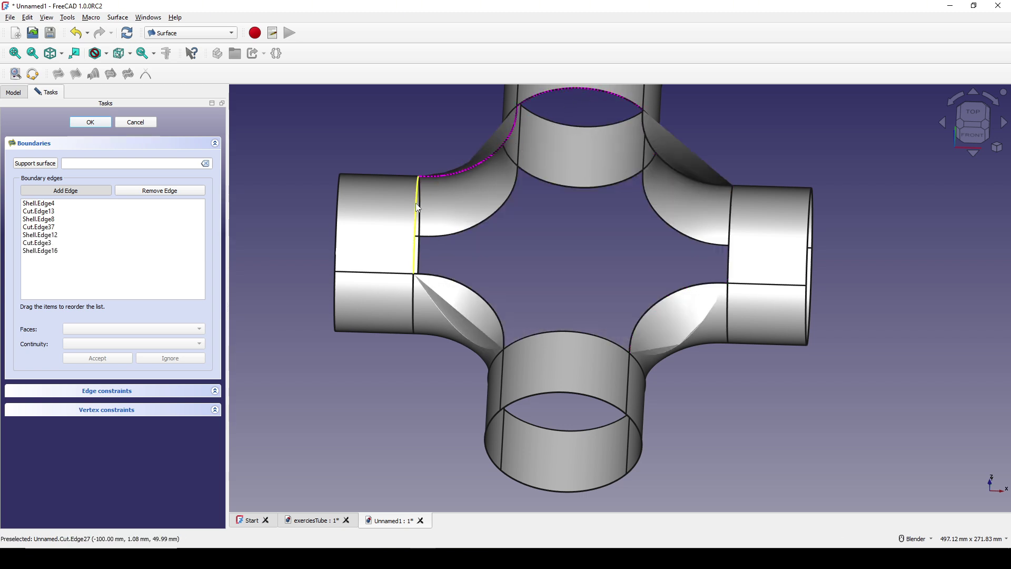
{"action": "left_click", "coordinate": [417, 210]}
{"action": "middle_click_drag", "start_coordinate": [625, 335], "coordinate": [602, 291]}
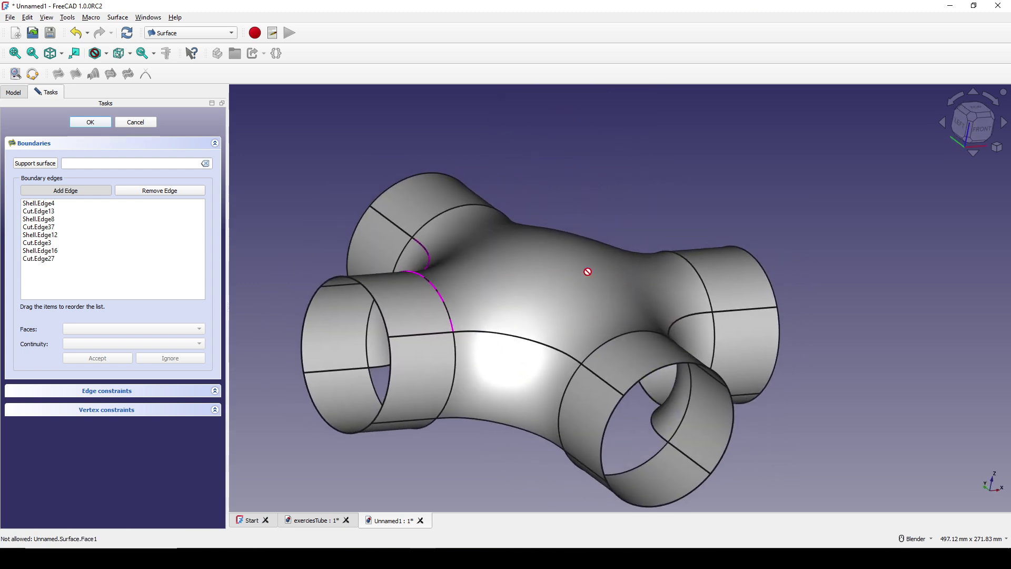
{"action": "left_click", "coordinate": [102, 124]}
- Create a new sketch from the Part workbench on the XY-plane with an offset of 80 mm
{"action": "middle_click_drag", "start_coordinate": [665, 363], "coordinate": [615, 359]}
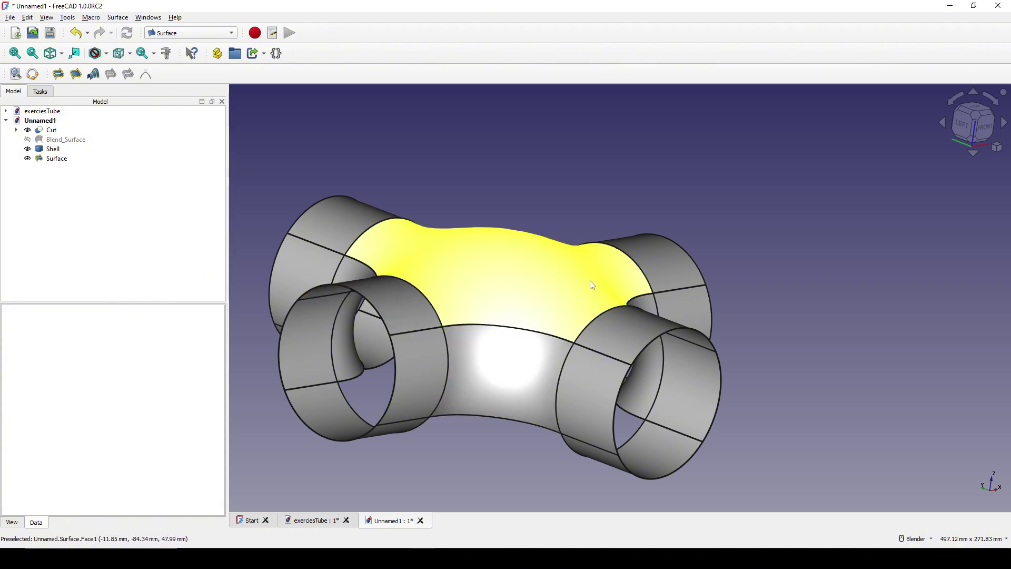
{"action": "middle_click_drag", "start_coordinate": [533, 267], "coordinate": [791, 285]}
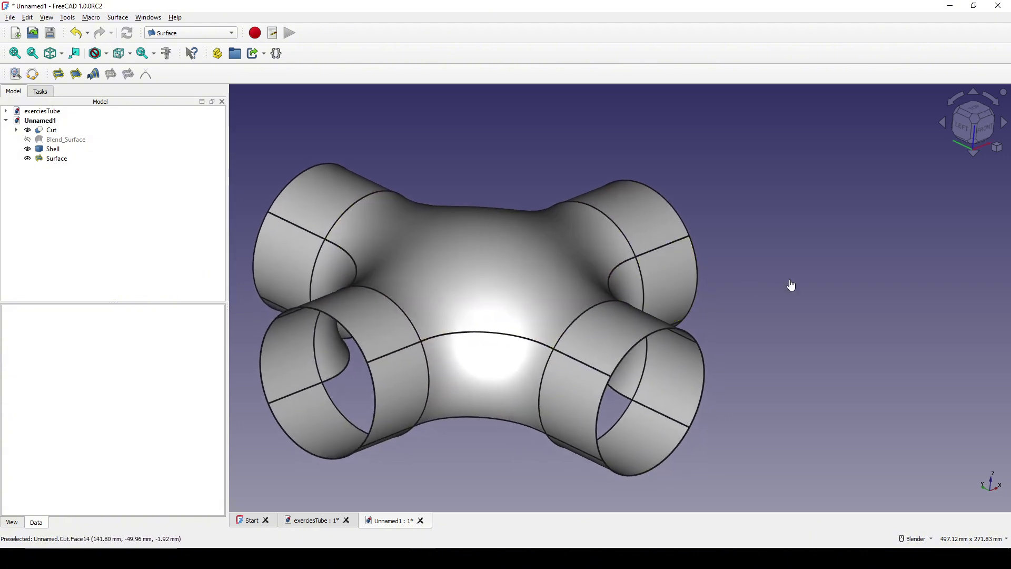
{"action": "middle_click_drag", "start_coordinate": [681, 354], "coordinate": [458, 227]}
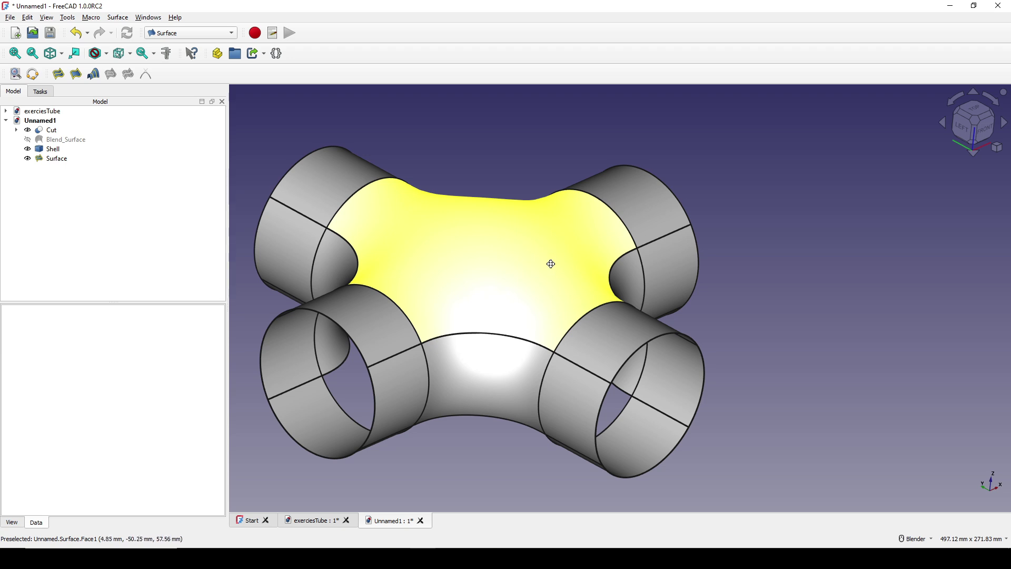
{"action": "middle_click_drag", "start_coordinate": [727, 269], "coordinate": [725, 255], "text": "shift"}
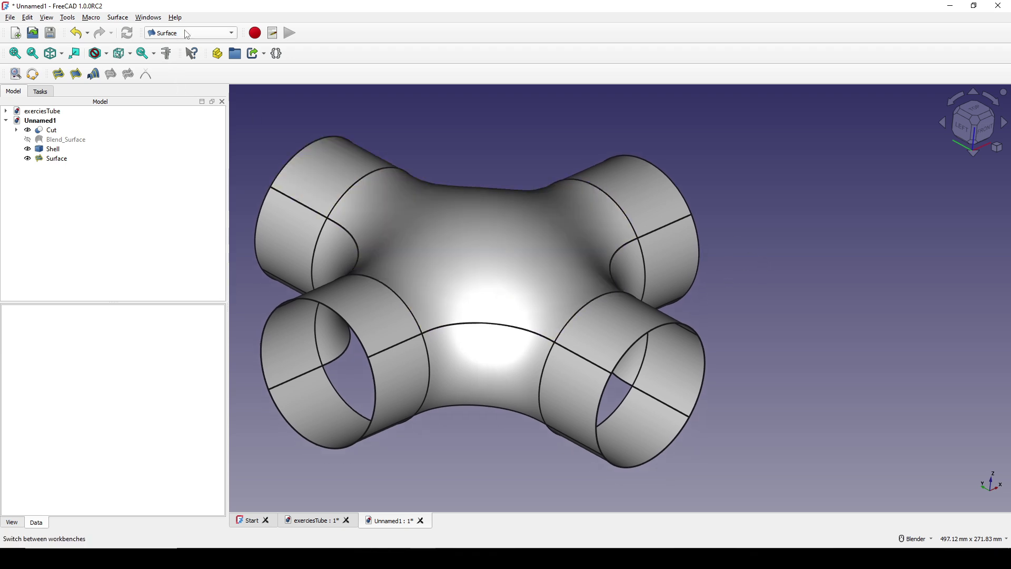
{"action": "left_click", "coordinate": [187, 33]}
{"action": "left_click", "coordinate": [167, 89]}
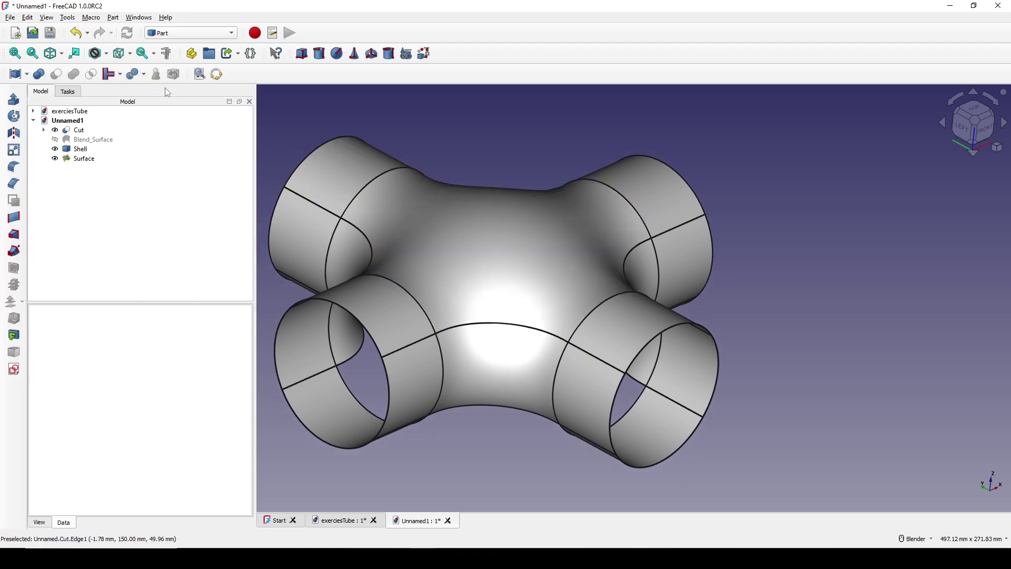
{"action": "middle_click_drag", "start_coordinate": [535, 203], "coordinate": [557, 198], "text": "shift"}
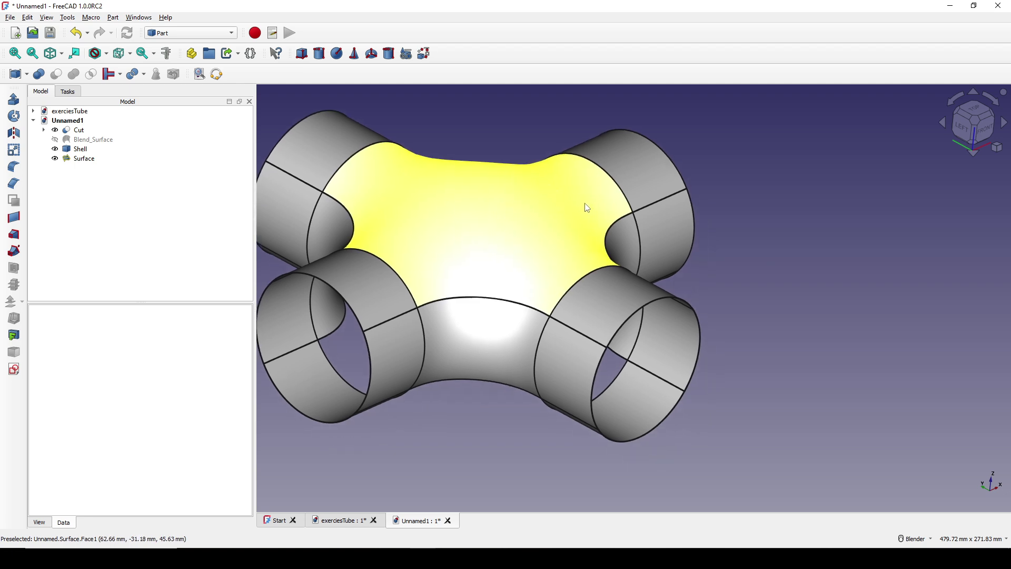
{"action": "left_click", "coordinate": [14, 369]}
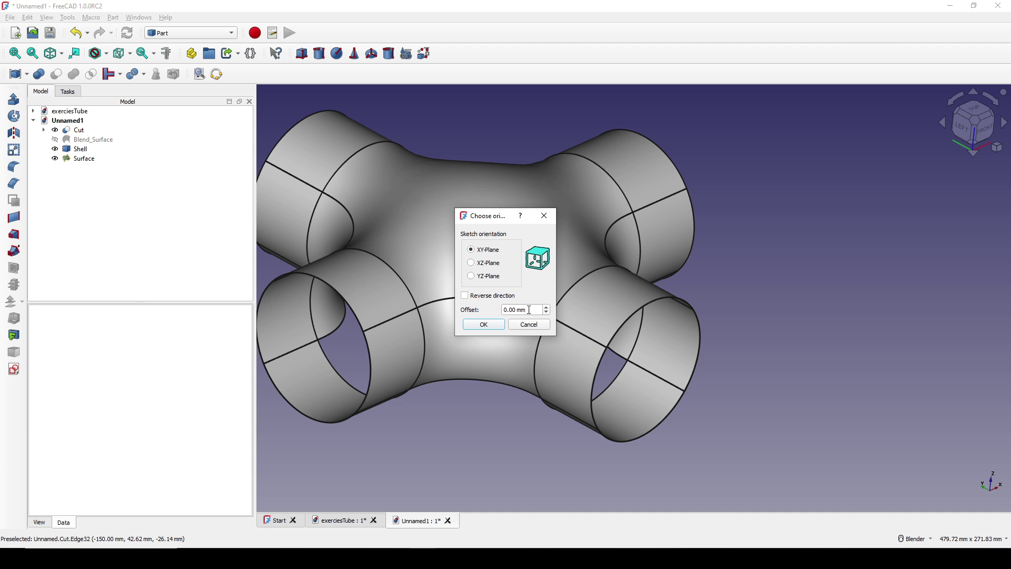
{"action": "left_click_drag", "start_coordinate": [533, 310], "coordinate": [451, 307]}
{"action": "type", "text": "80"}
{"action": "left_click", "coordinate": [484, 324]}
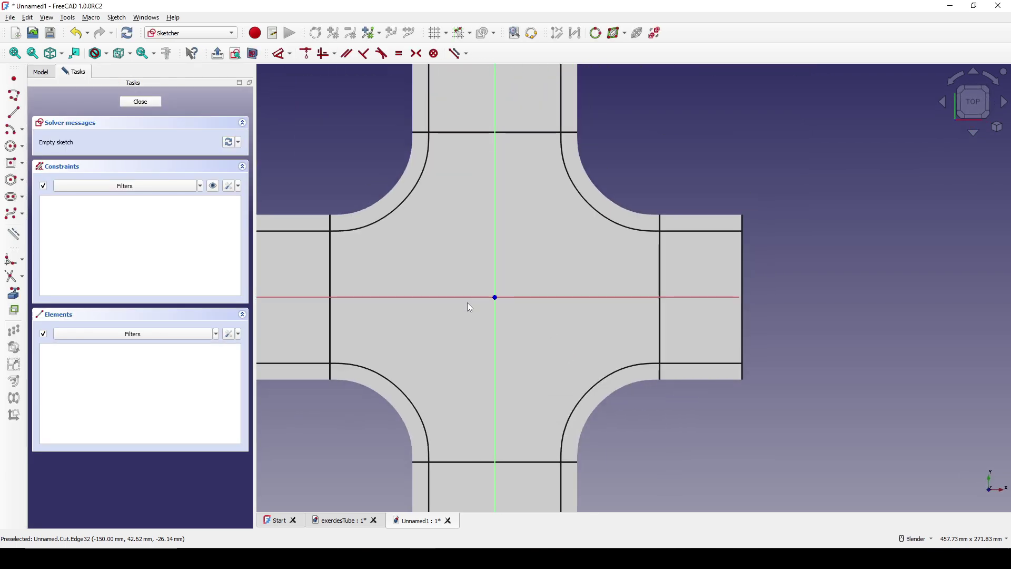
- Place a point on the sketch origin and close the sketch
{"action": "left_click", "coordinate": [14, 80]}
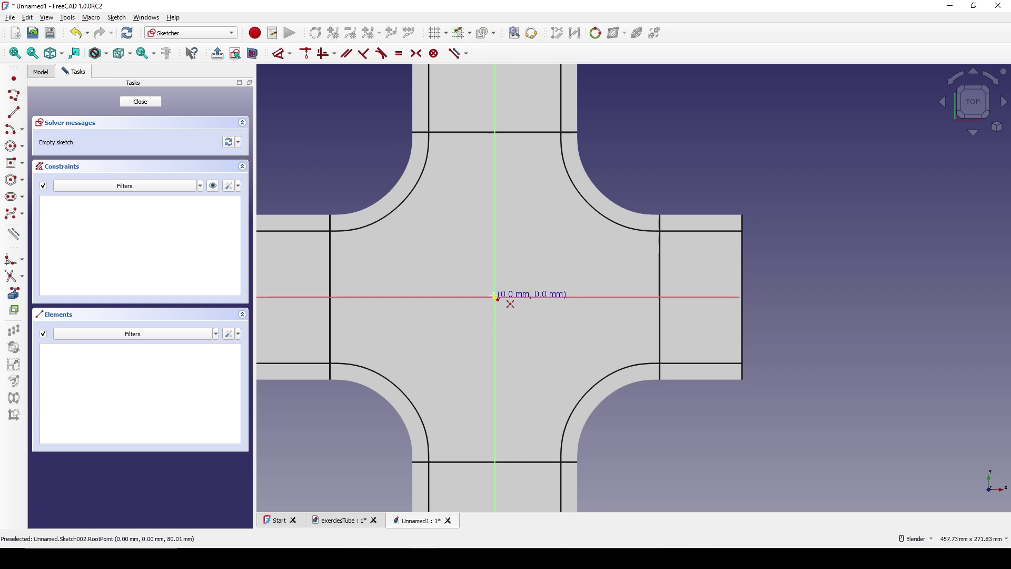
{"action": "left_click", "coordinate": [495, 298]}
{"action": "scroll", "coordinate": [572, 304], "scroll_direction": "down", "scroll_amount": 2}
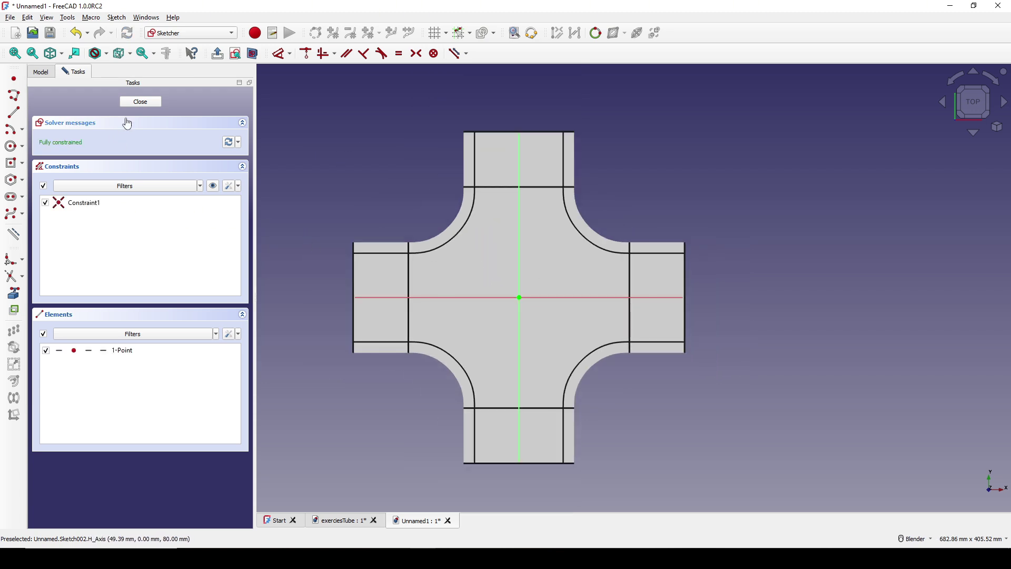
{"action": "left_click", "coordinate": [140, 101]}
- Edit the filling surface and add the sketch point above the junction as a non-boundary vertex constraint
{"action": "mouse_move", "coordinate": [447, 264]}
{"action": "middle_mouse_down"}
{"action": "mouse_move", "coordinate": [573, 319]}
{"action": "mouse_move", "coordinate": [586, 313]}
{"action": "middle_mouse_up"}
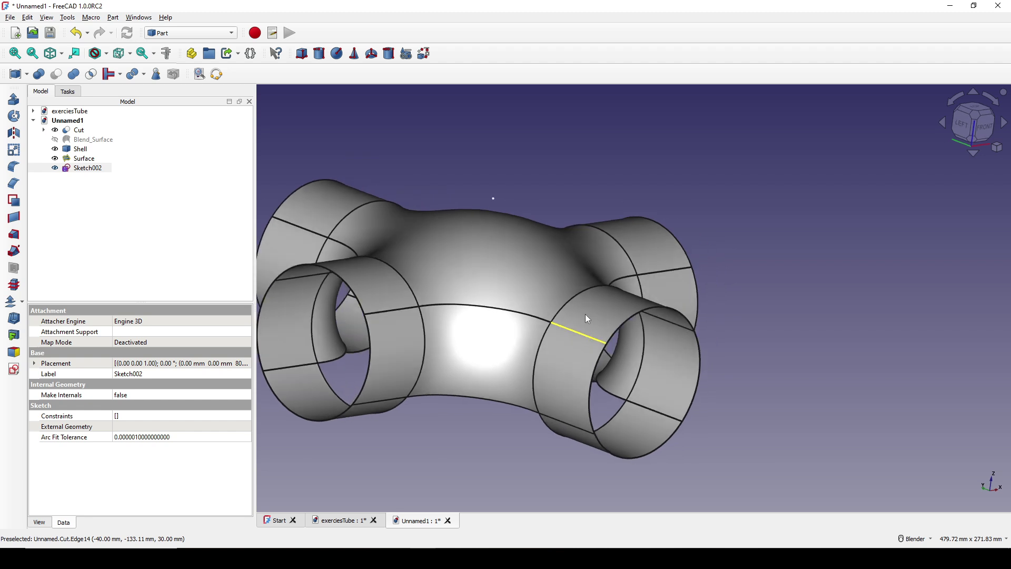
{"action": "scroll", "coordinate": [586, 314], "scroll_direction": "up", "scroll_amount": 2}
{"action": "middle_click_drag", "start_coordinate": [542, 289], "coordinate": [536, 195]}
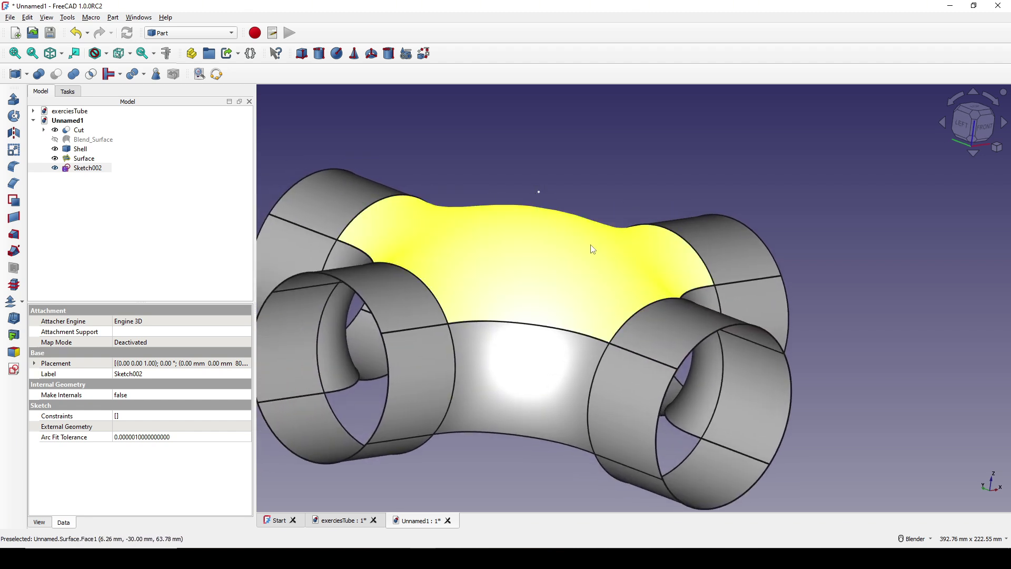
{"action": "scroll", "coordinate": [590, 255], "scroll_direction": "down", "scroll_amount": 2}
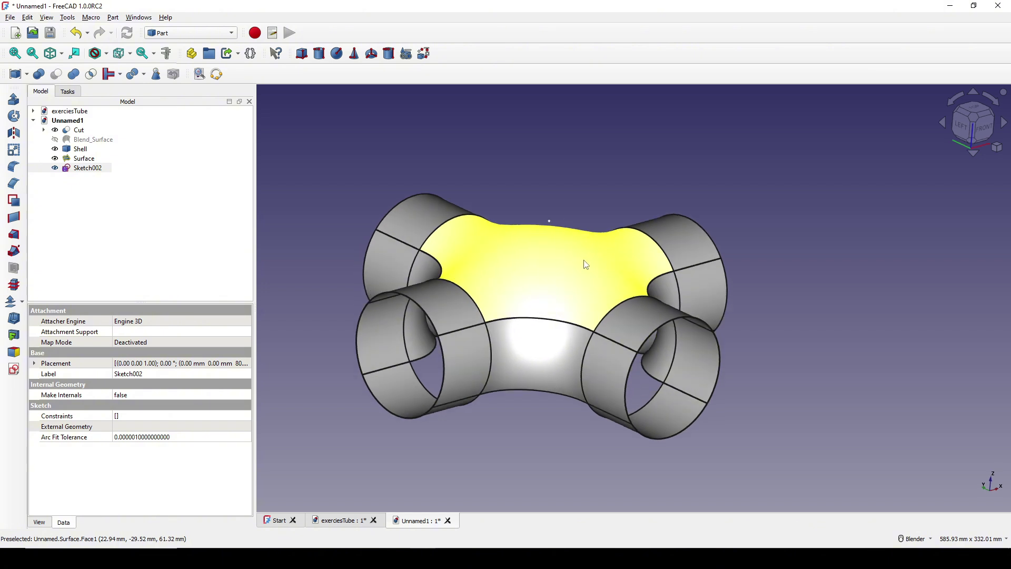
{"action": "double_click", "coordinate": [82, 159]}
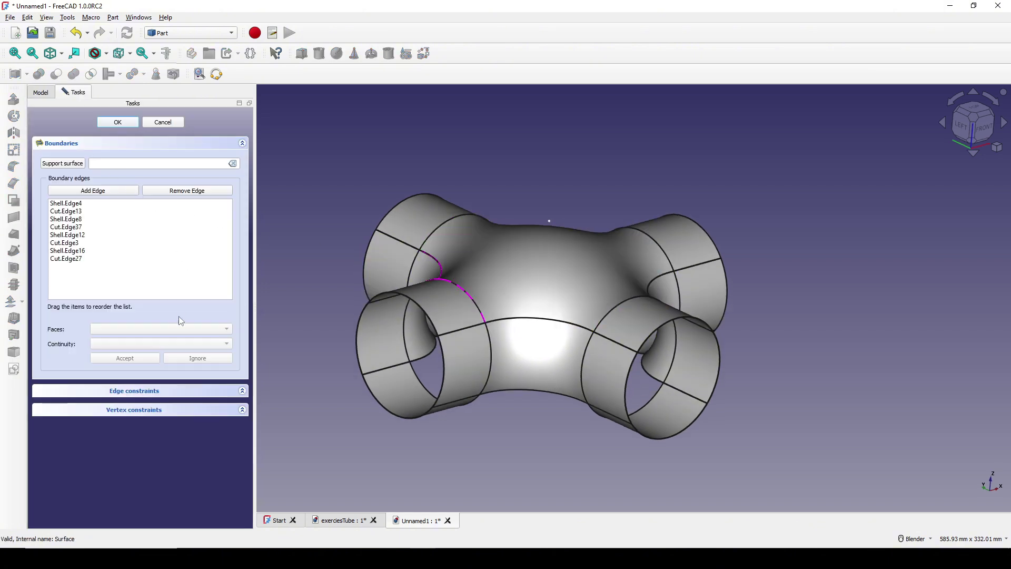
{"action": "left_click", "coordinate": [145, 411]}
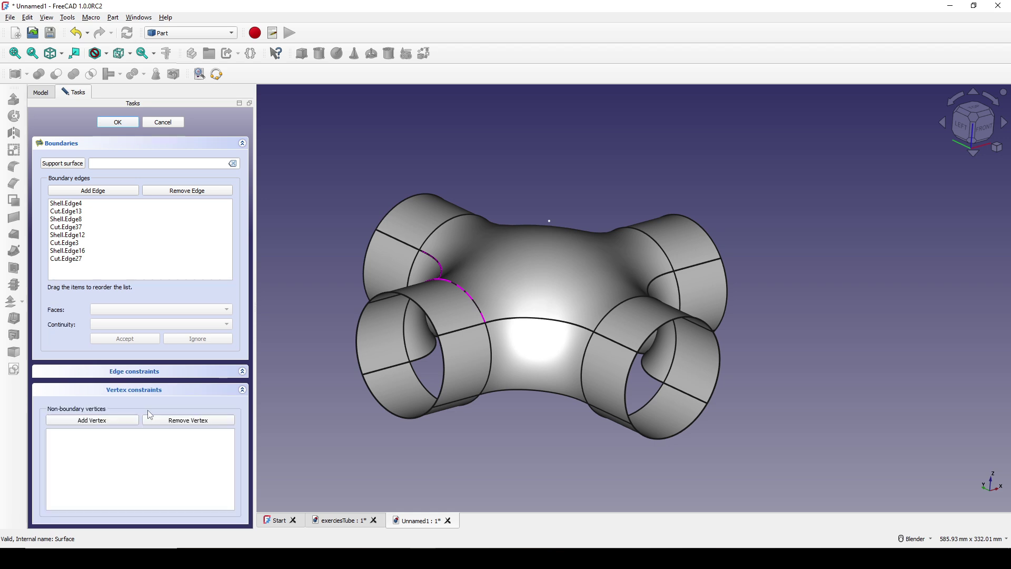
{"action": "left_click", "coordinate": [112, 424]}
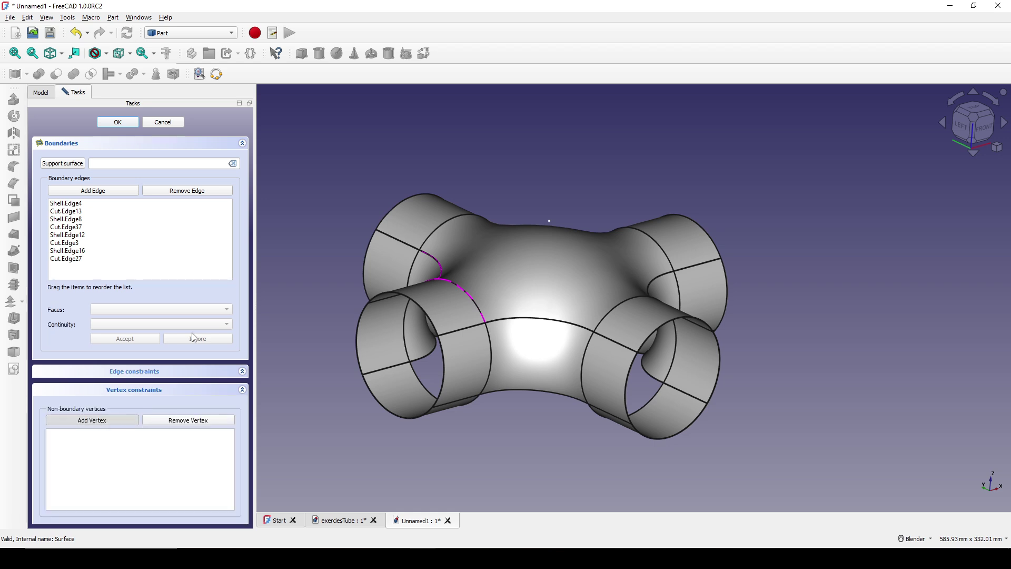
{"action": "scroll", "coordinate": [535, 231], "scroll_direction": "up", "scroll_amount": 3}
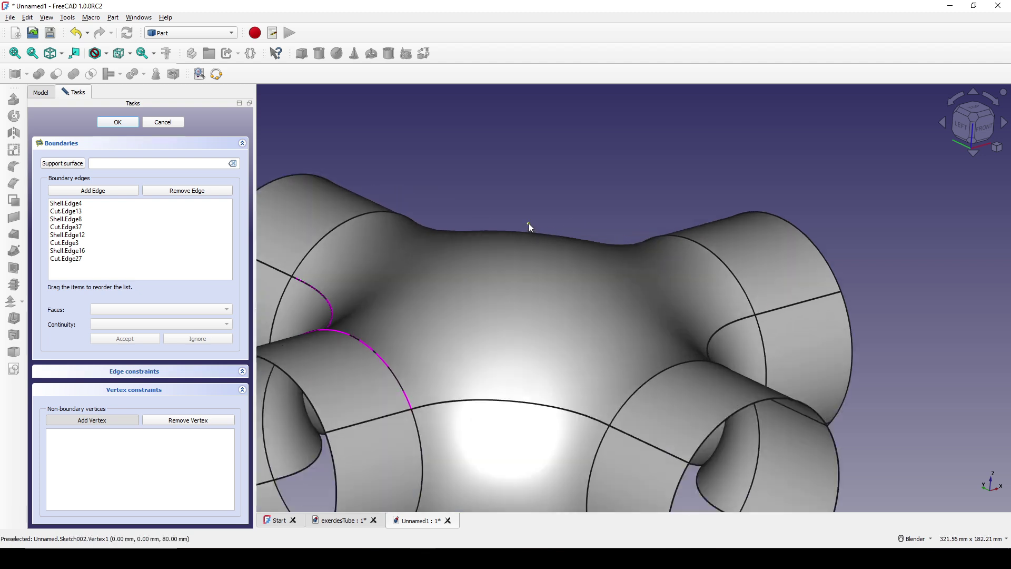
{"action": "left_click", "coordinate": [528, 223]}
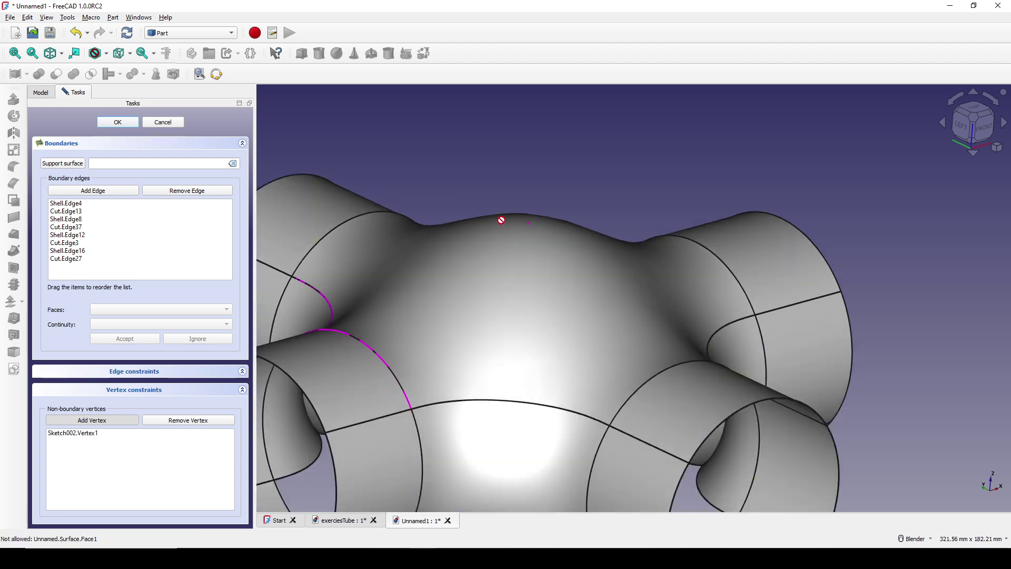
- Constrain the filling surface's boundary edge Shell.Edge4 to adjacent Face1 with G1 continuity
{"action": "mouse_move", "coordinate": [633, 311]}
{"action": "middle_mouse_down"}
{"action": "mouse_move", "coordinate": [643, 282]}
{"action": "mouse_move", "coordinate": [636, 298]}
{"action": "middle_mouse_up"}
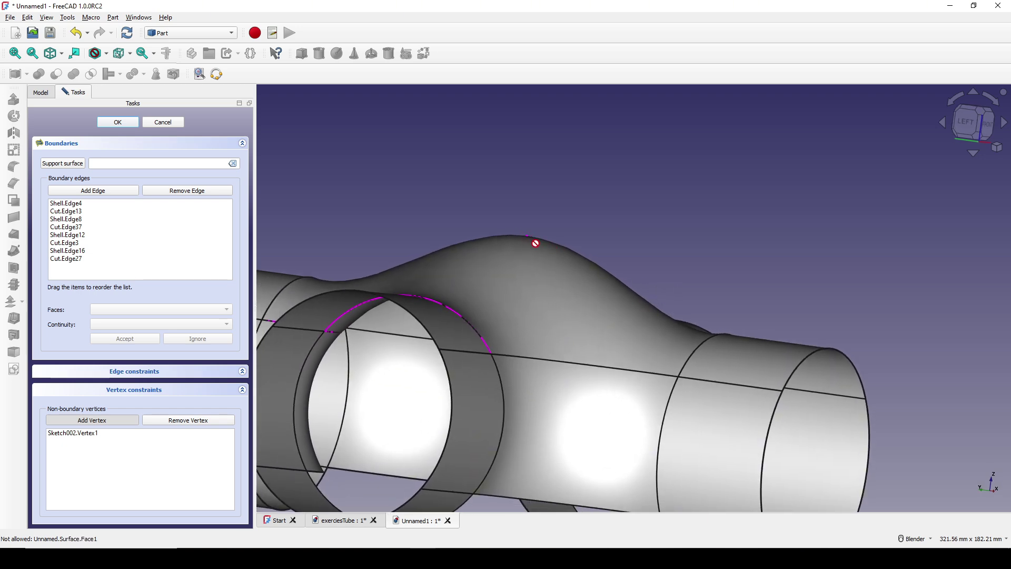
{"action": "middle_click_drag", "start_coordinate": [535, 242], "coordinate": [535, 314]}
{"action": "middle_click_drag", "start_coordinate": [697, 332], "coordinate": [638, 356]}
{"action": "scroll", "coordinate": [682, 343], "scroll_direction": "down", "scroll_amount": 2}
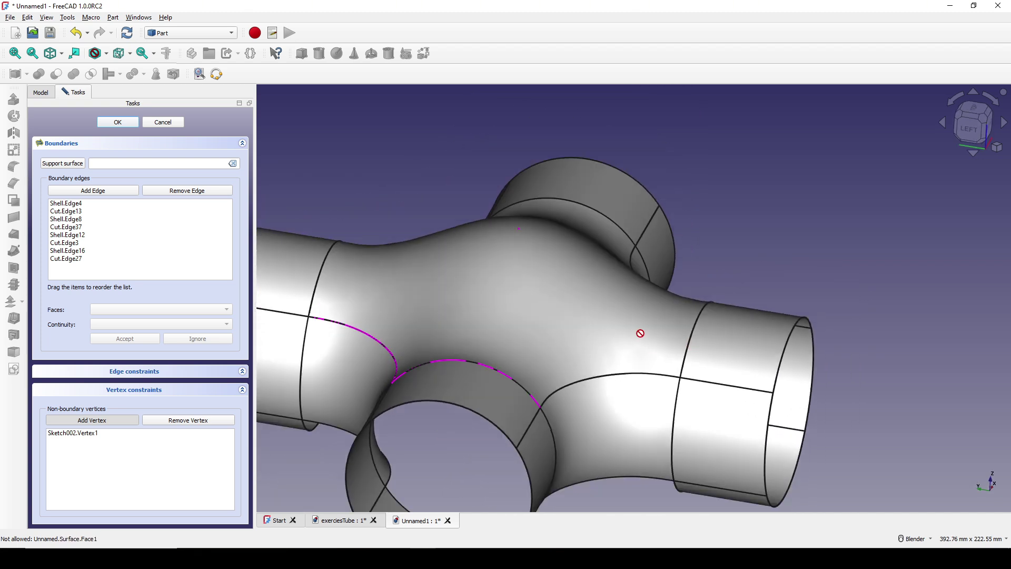
{"action": "left_click", "coordinate": [62, 205]}
{"action": "left_click", "coordinate": [70, 211]}
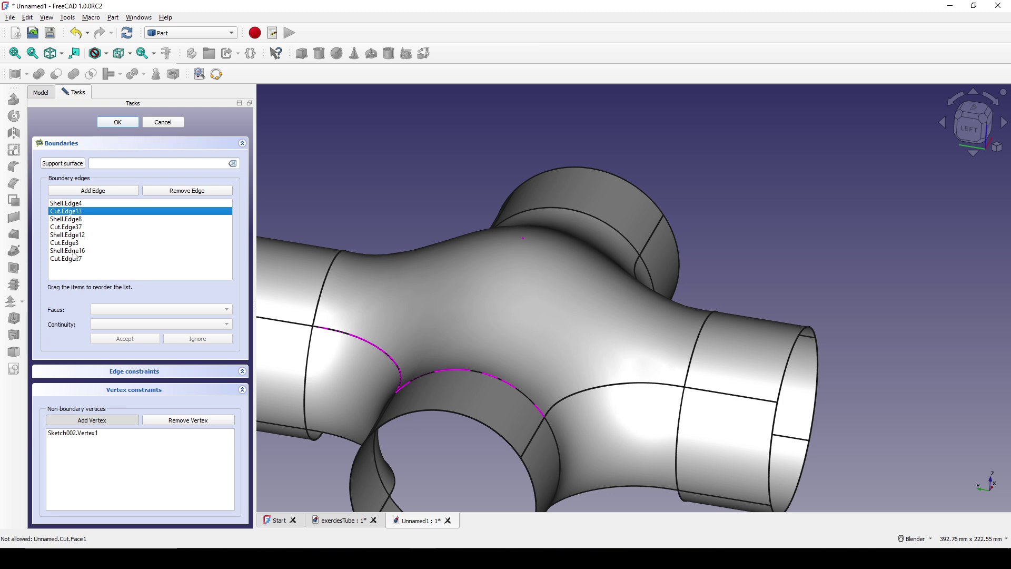
{"action": "left_click", "coordinate": [66, 206]}
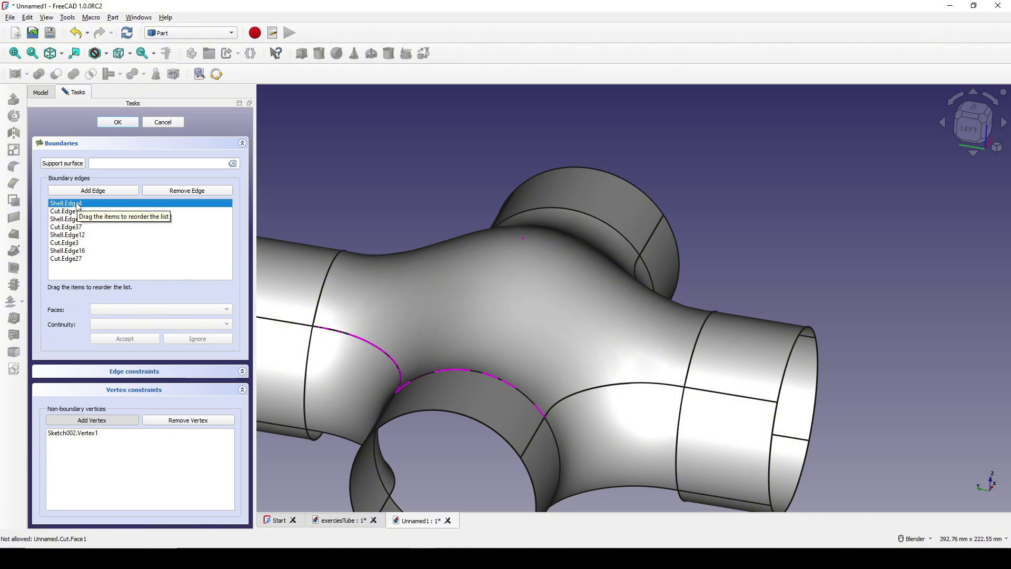
{"action": "double_click", "coordinate": [78, 206]}
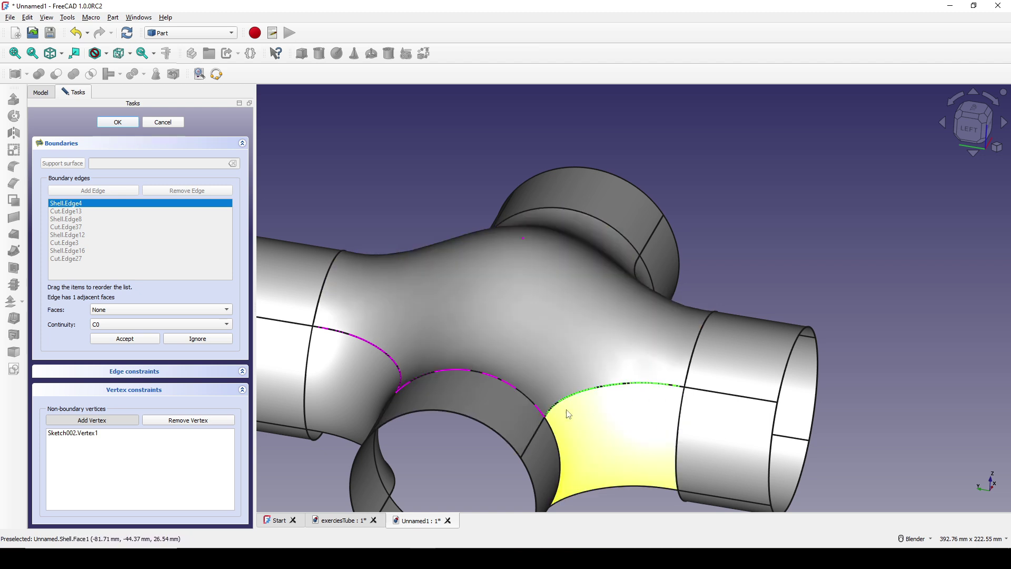
{"action": "middle_click_drag", "start_coordinate": [569, 414], "coordinate": [653, 375]}
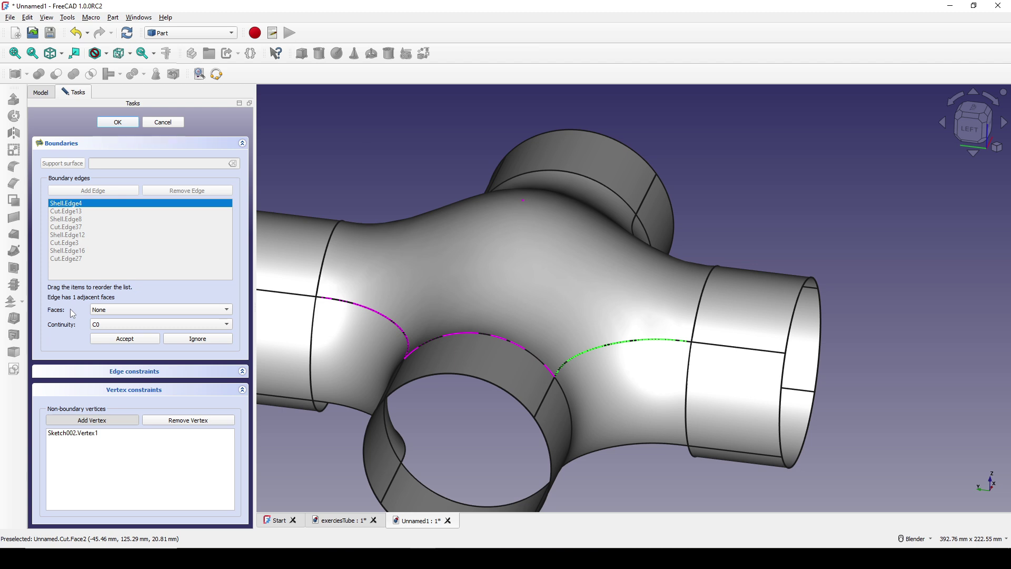
{"action": "left_click", "coordinate": [151, 311]}
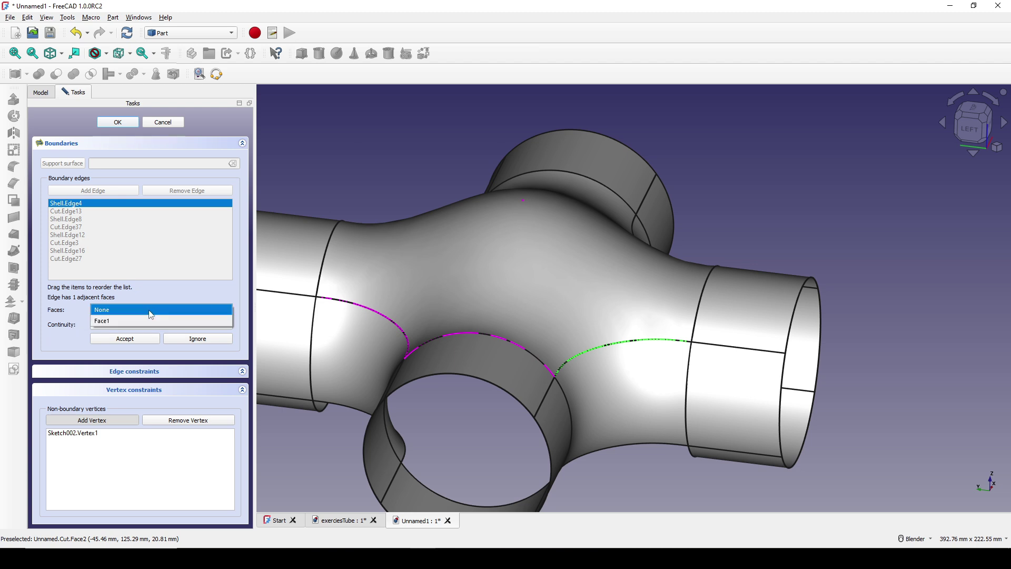
{"action": "left_click", "coordinate": [140, 320]}
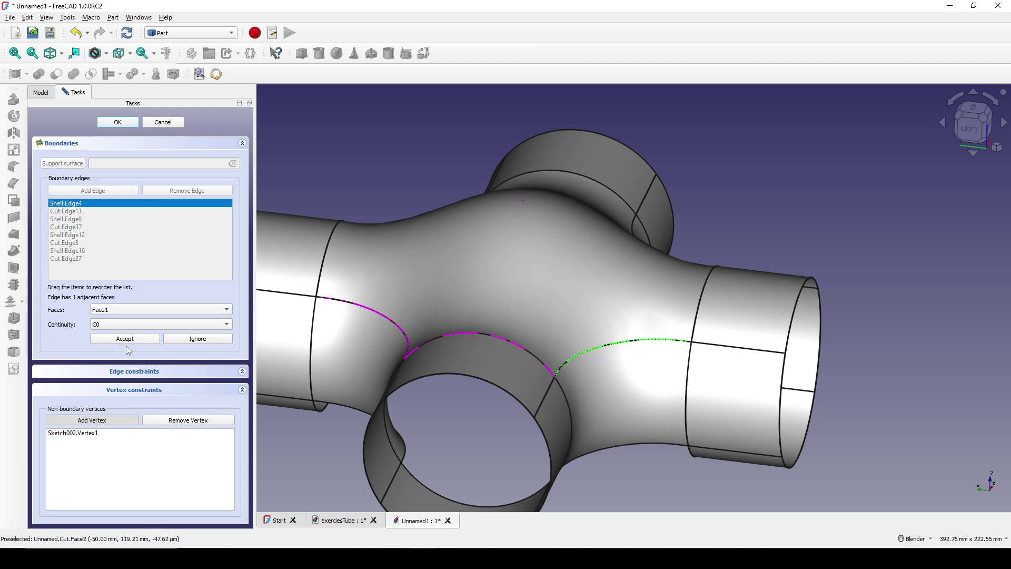
{"action": "left_click", "coordinate": [108, 324]}
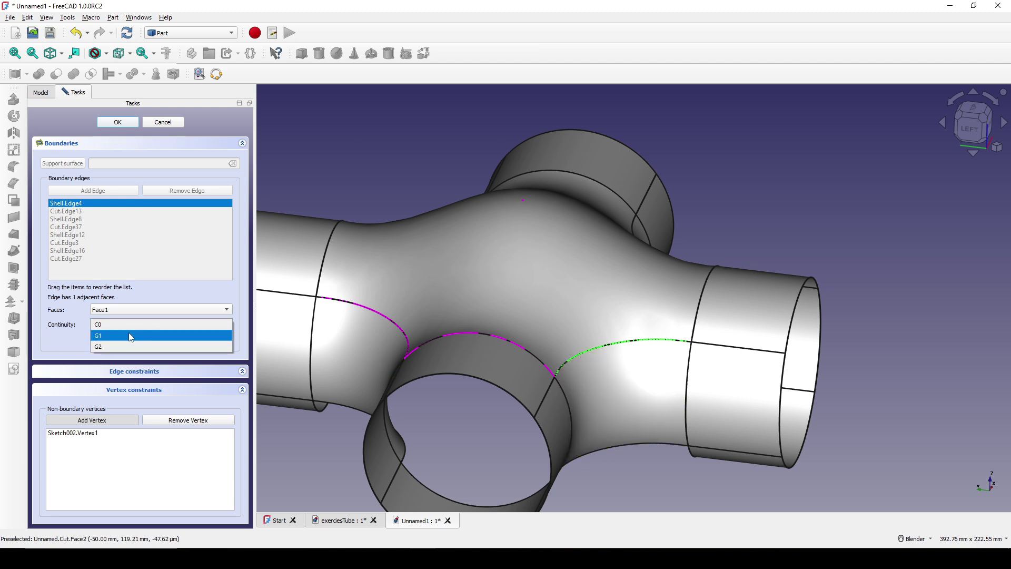
{"action": "left_click", "coordinate": [129, 338]}
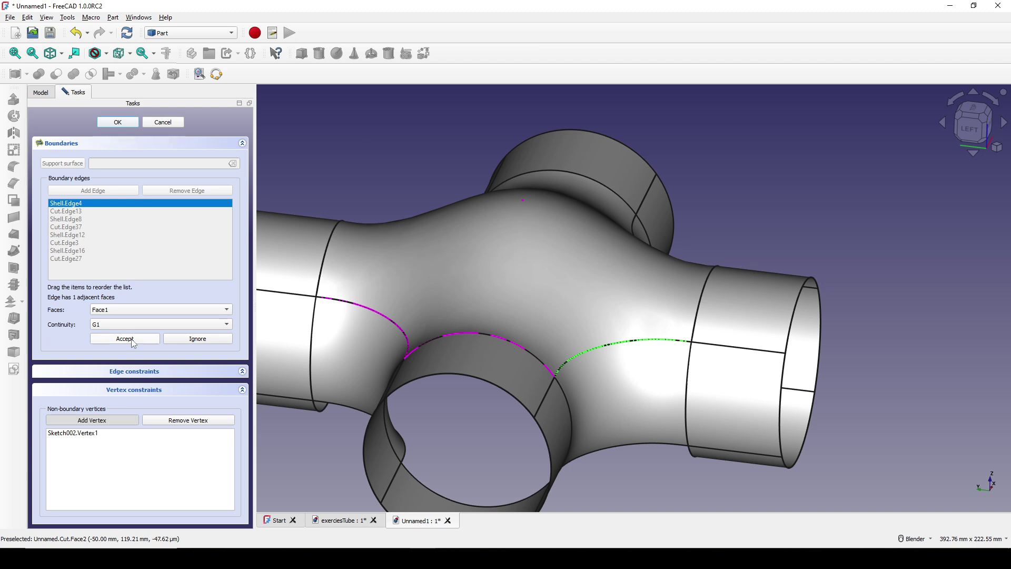
{"action": "left_click", "coordinate": [133, 342]}
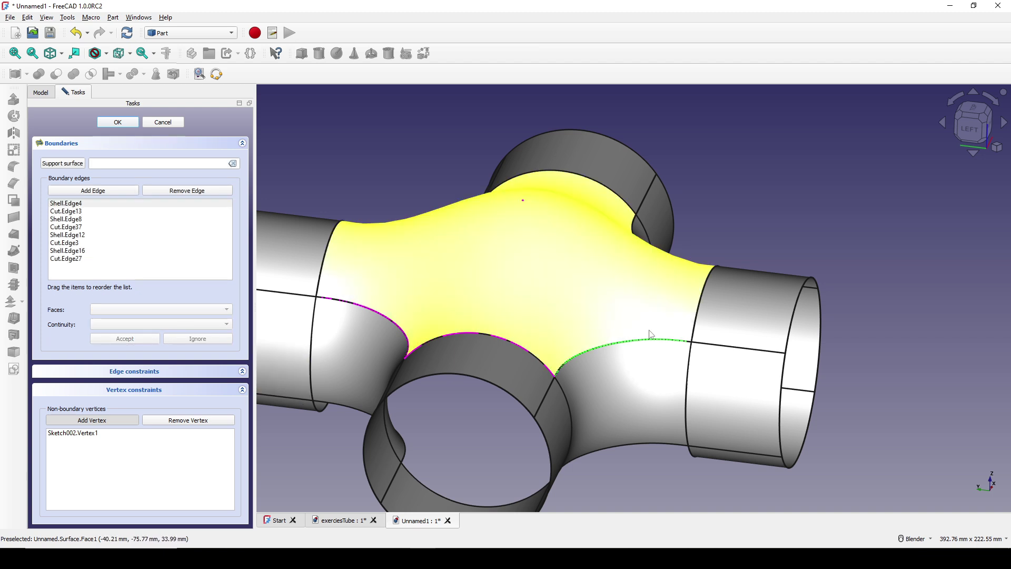
- Constrain the boundary edge Shell.Edge8 to adjacent Face2 with G1 continuity
{"action": "middle_click_drag", "start_coordinate": [650, 337], "coordinate": [642, 369]}
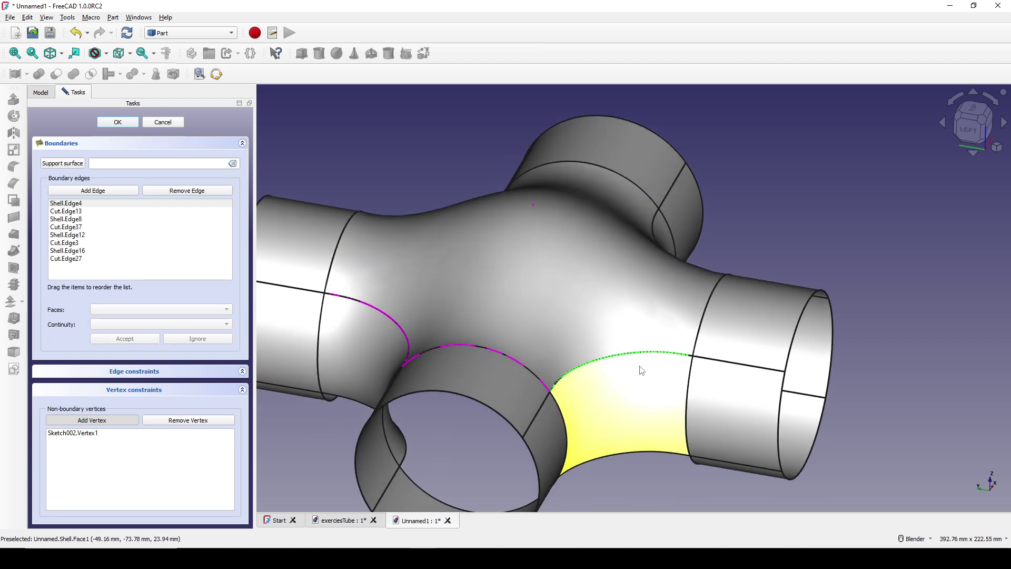
{"action": "left_click", "coordinate": [75, 203]}
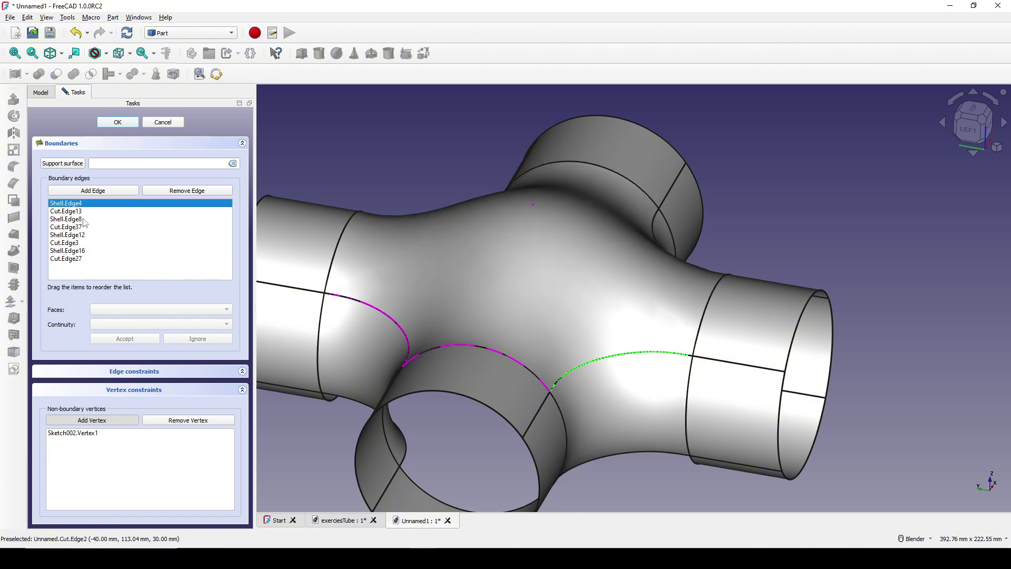
{"action": "left_click", "coordinate": [85, 219]}
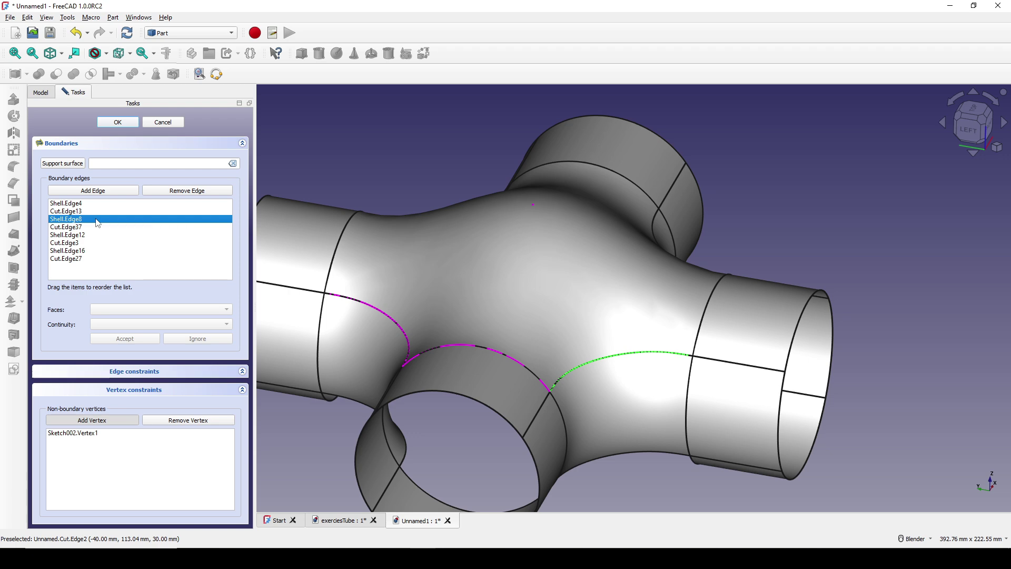
{"action": "double_click", "coordinate": [98, 222]}
{"action": "middle_click_drag", "start_coordinate": [580, 252], "coordinate": [766, 147]}
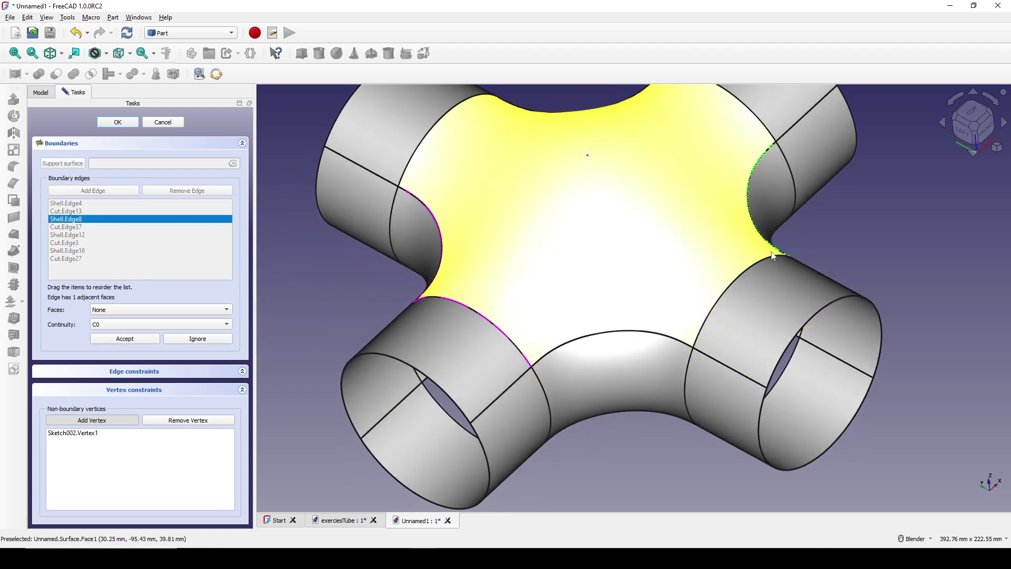
{"action": "middle_click_drag", "start_coordinate": [727, 316], "coordinate": [621, 392]}
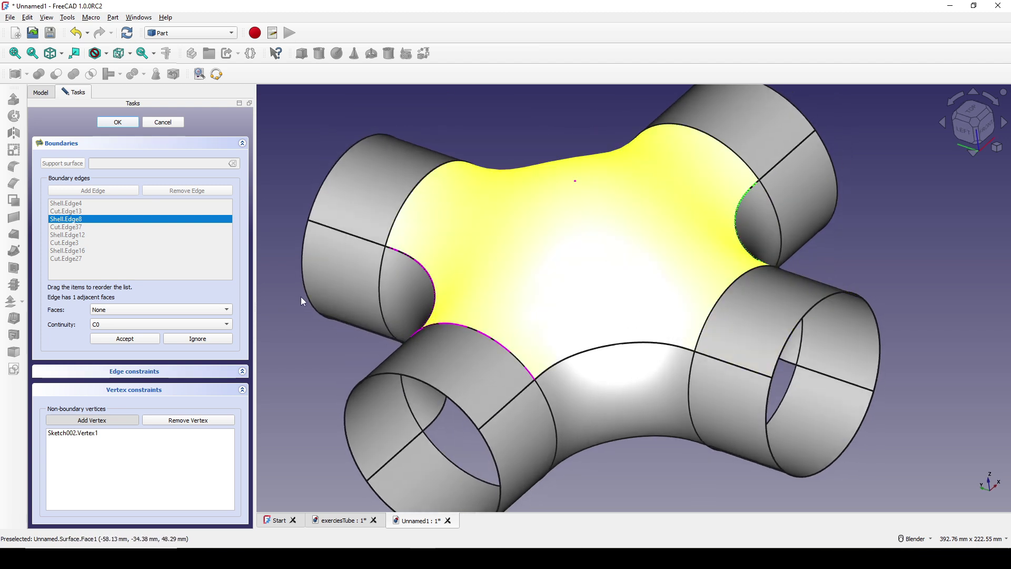
{"action": "left_click", "coordinate": [139, 315]}
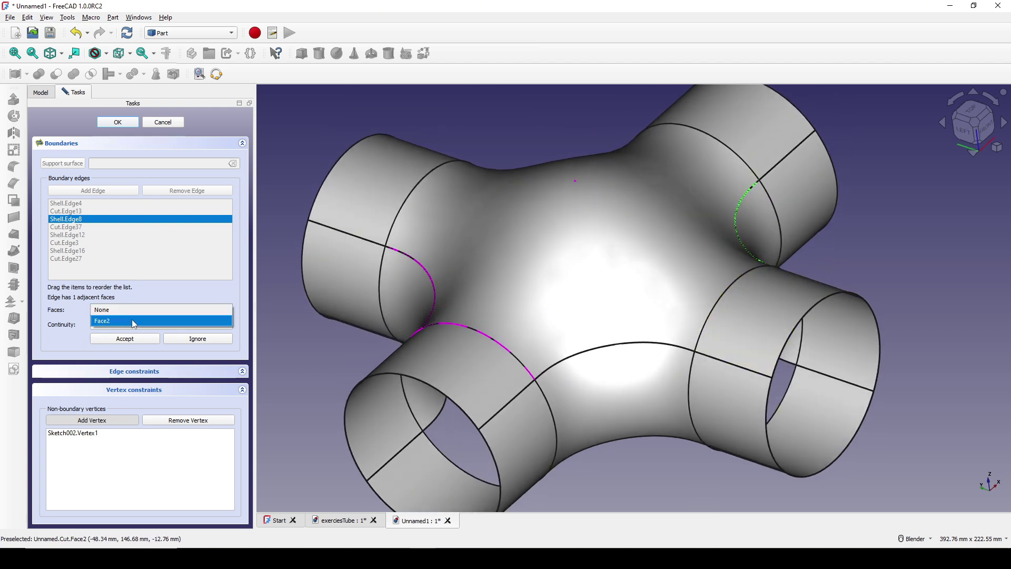
{"action": "left_click", "coordinate": [130, 321]}
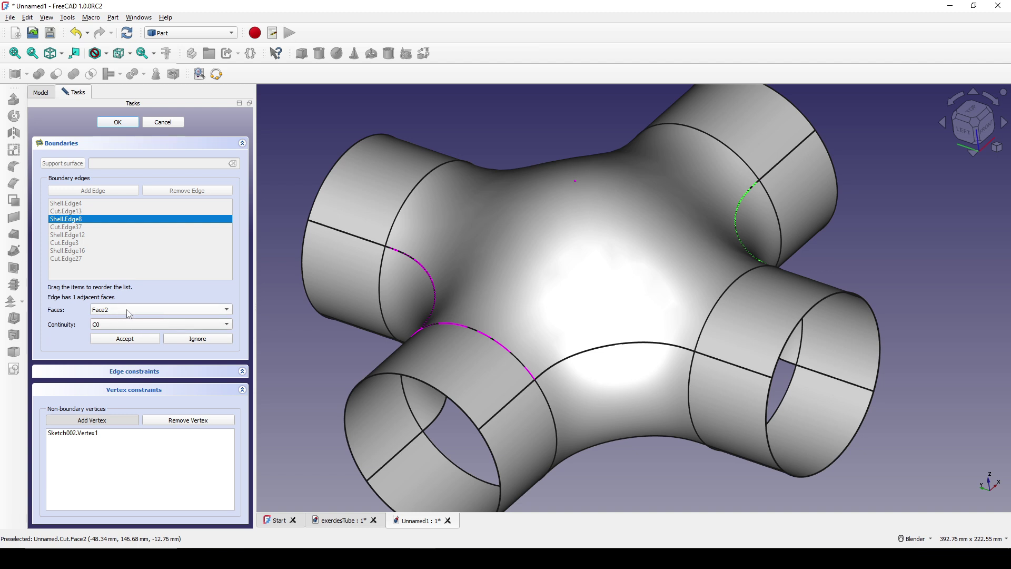
{"action": "left_click", "coordinate": [116, 326]}
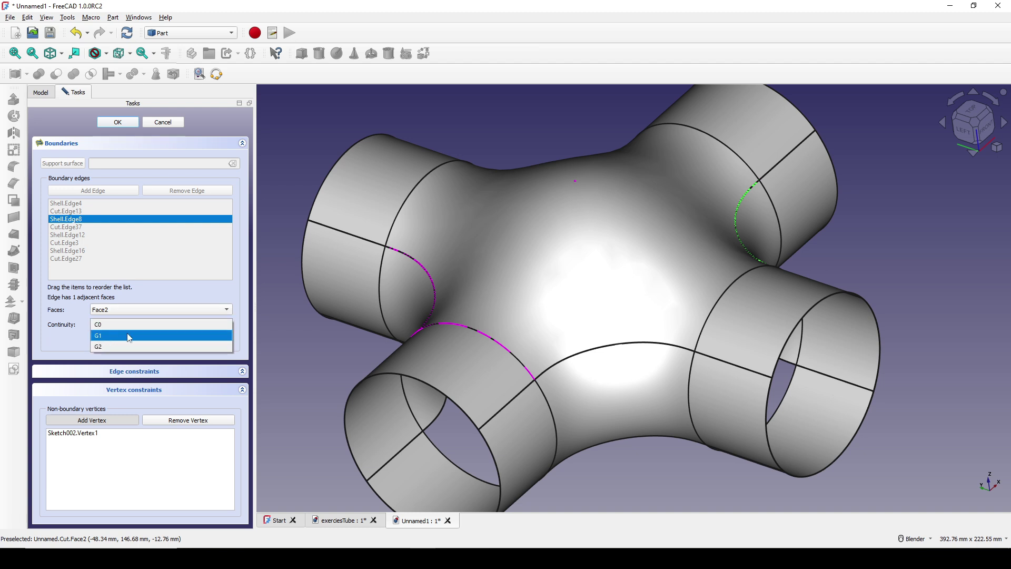
{"action": "left_click", "coordinate": [130, 338]}
{"action": "left_click", "coordinate": [129, 340]}
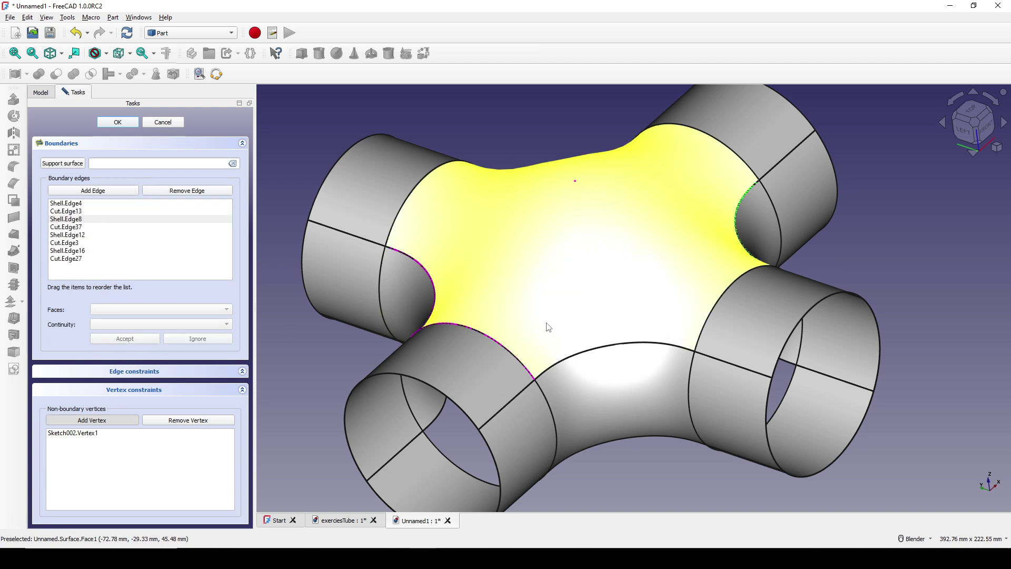
- Constrain the boundary edge Shell.Edge12 to adjacent Face3 with G1 continuity
{"action": "middle_click_drag", "start_coordinate": [548, 327], "coordinate": [582, 323]}
{"action": "left_click", "coordinate": [65, 219]}
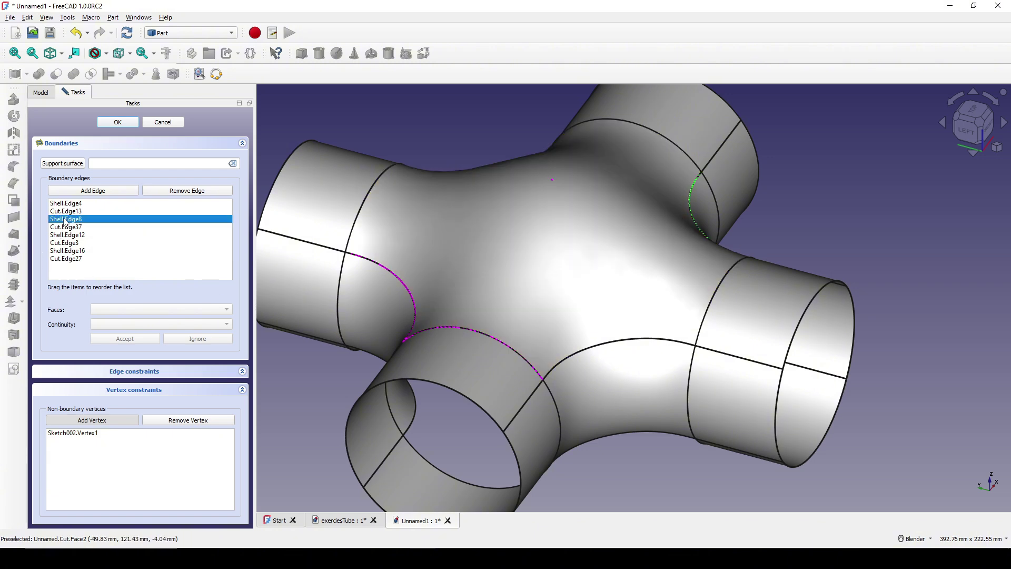
{"action": "left_click", "coordinate": [80, 236]}
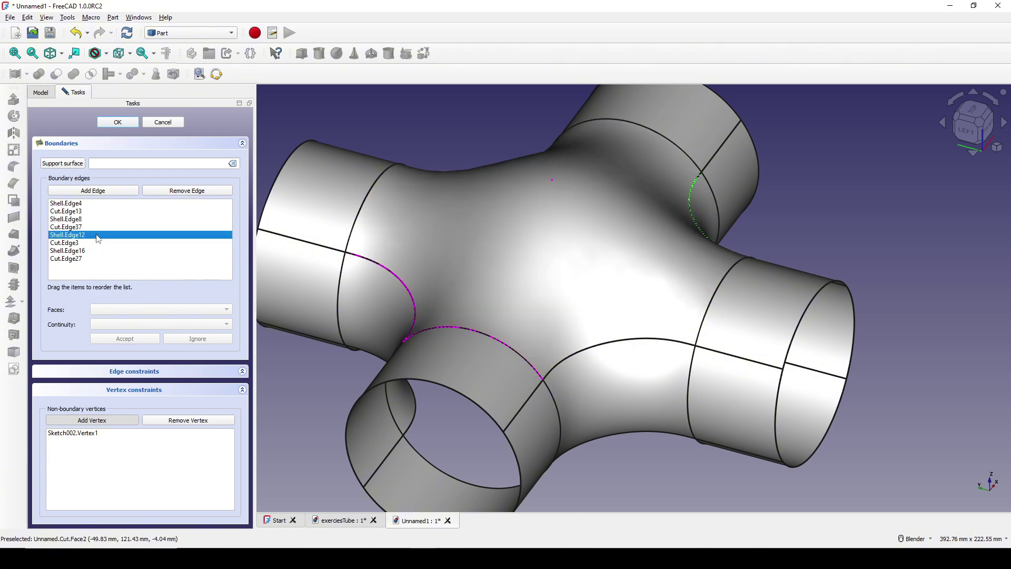
{"action": "double_click", "coordinate": [97, 238]}
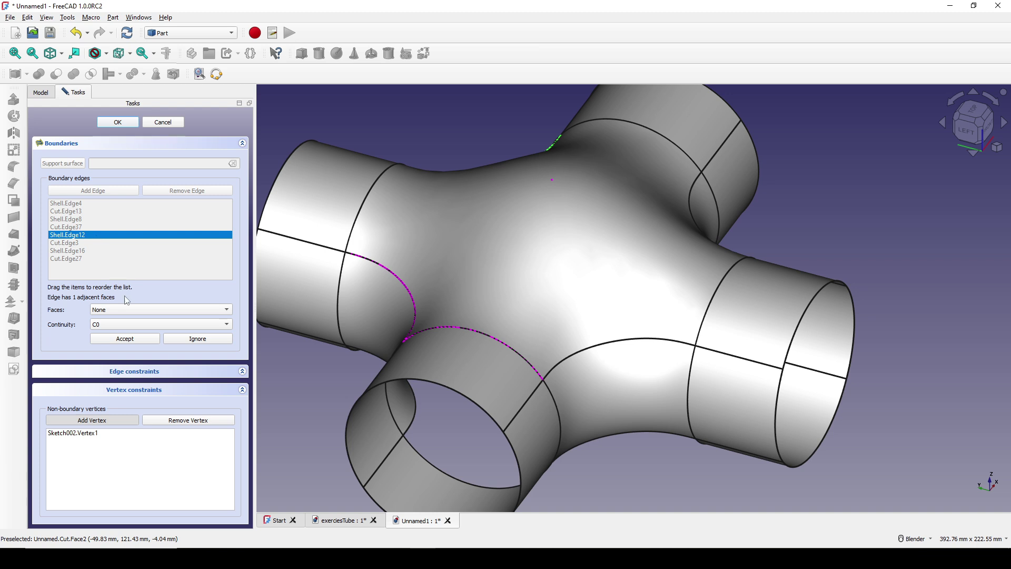
{"action": "left_click", "coordinate": [131, 314]}
{"action": "left_click", "coordinate": [122, 321]}
{"action": "left_click", "coordinate": [121, 324]}
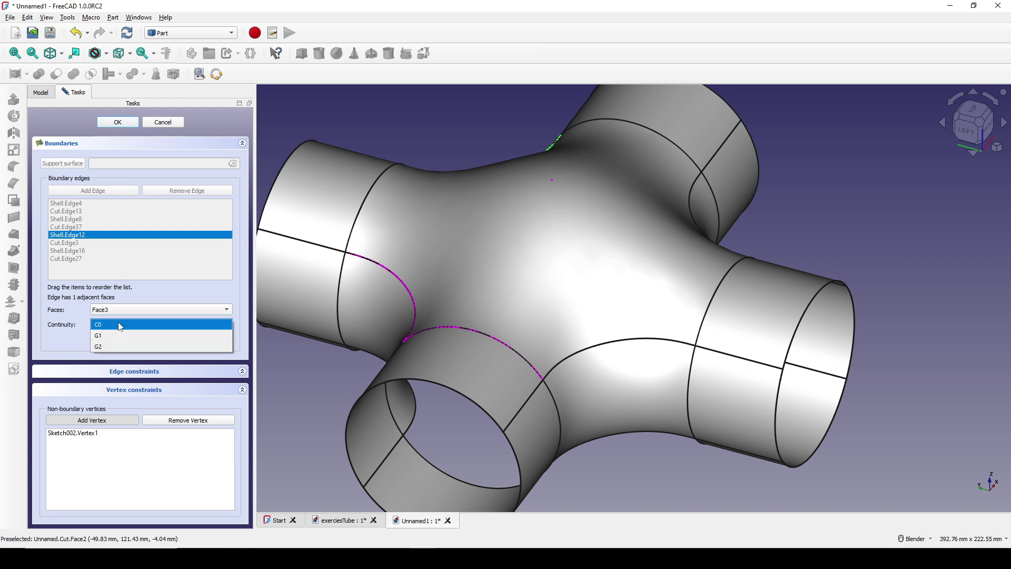
{"action": "left_click", "coordinate": [118, 332]}
{"action": "left_click", "coordinate": [134, 342]}
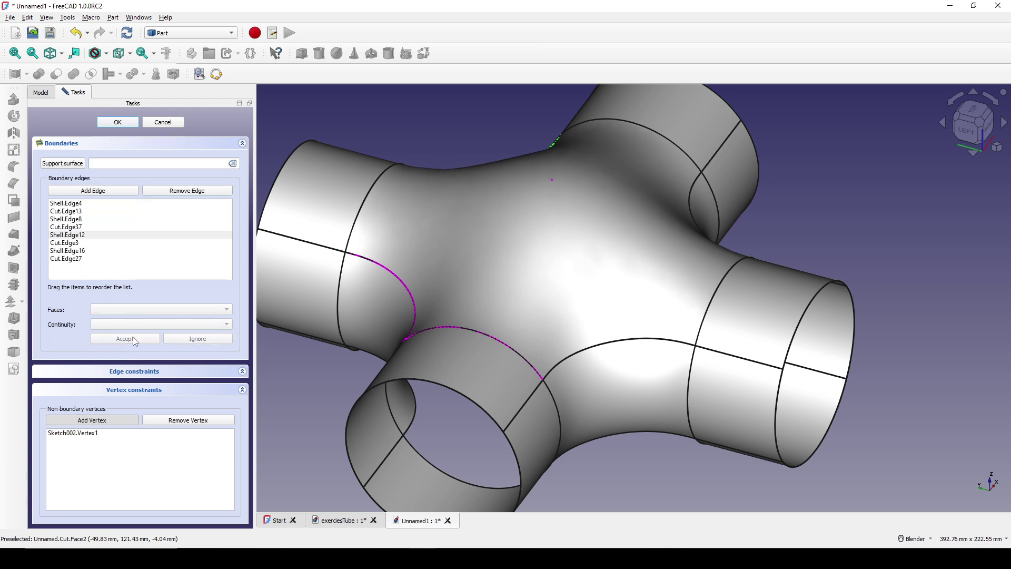
- Constrain the boundary edge Shell.Edge16 to adjacent Face4 with G1 continuity
{"action": "middle_click_drag", "start_coordinate": [553, 316], "coordinate": [478, 175]}
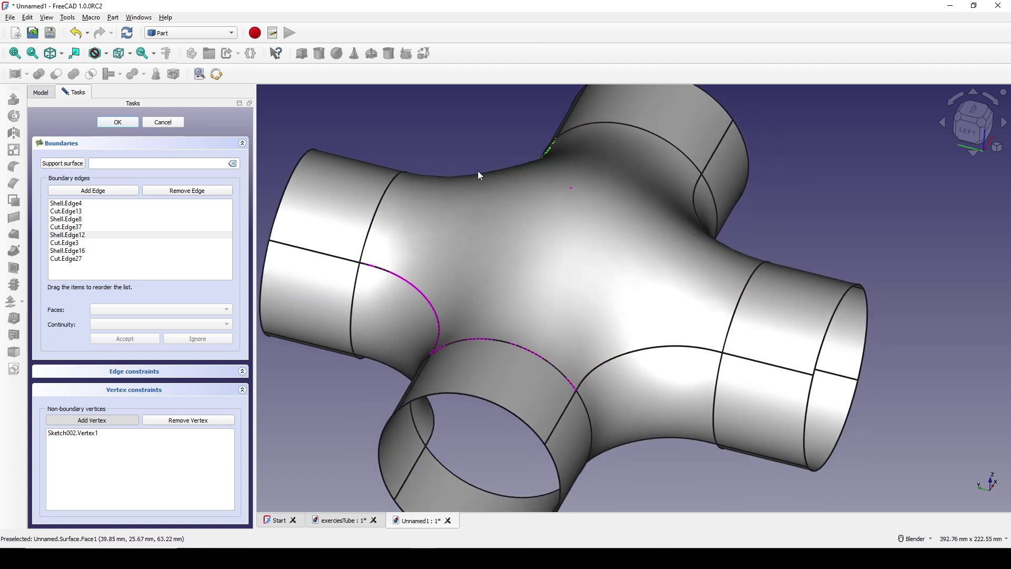
{"action": "double_click", "coordinate": [85, 251]}
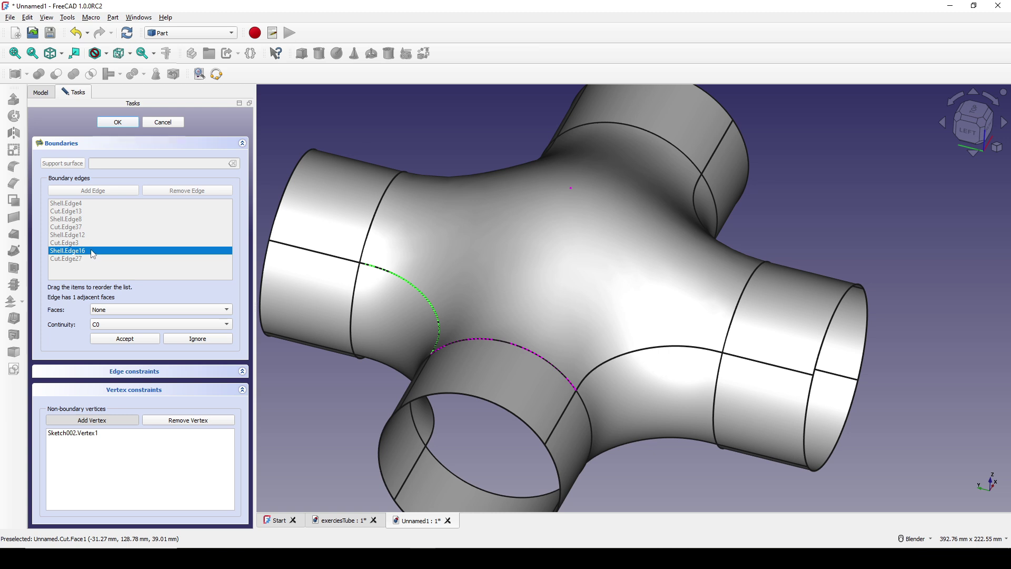
{"action": "left_click", "coordinate": [121, 310]}
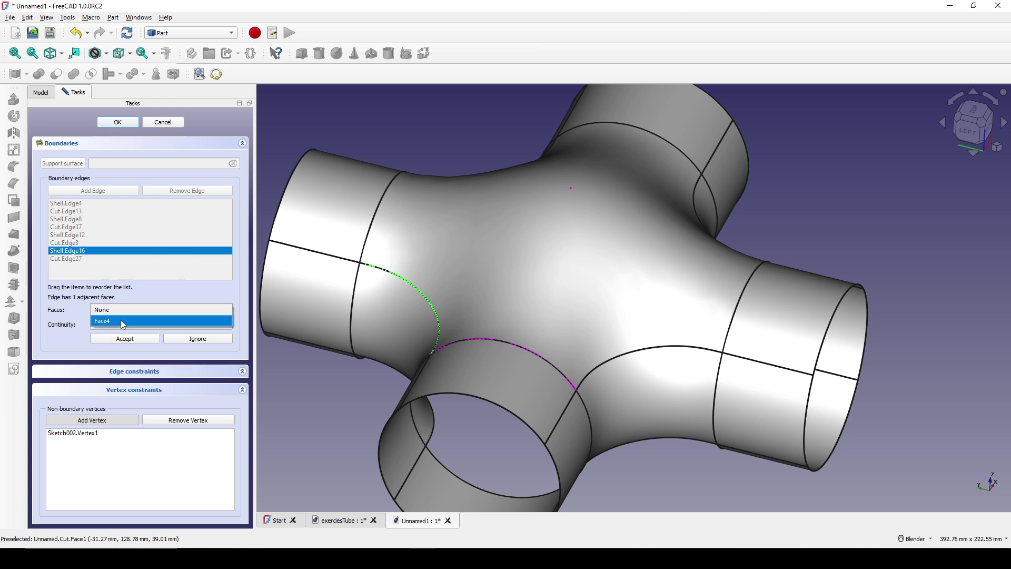
{"action": "left_click", "coordinate": [122, 320]}
{"action": "left_click", "coordinate": [125, 324]}
{"action": "left_click", "coordinate": [126, 326]}
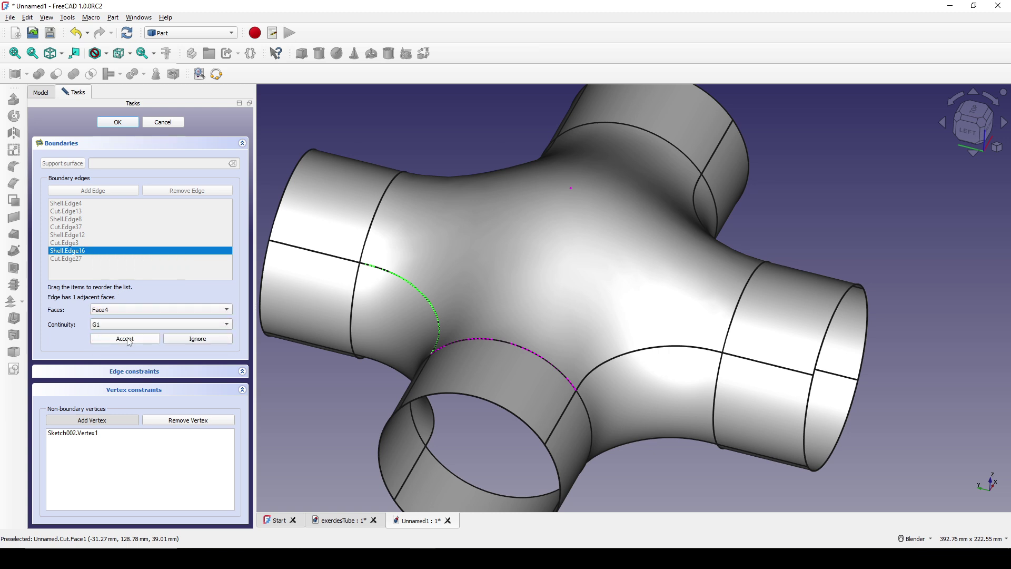
{"action": "left_click", "coordinate": [130, 339]}
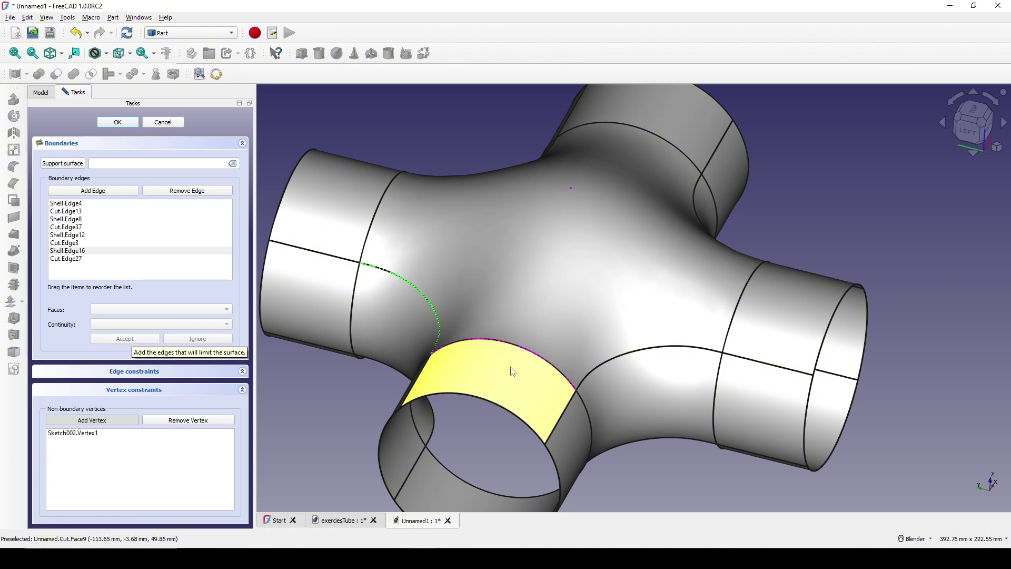
- Constrain the filling surface's boundary edge Cut.Edge13 to adjacent Face5 with G2 continuity
{"action": "middle_click_drag", "start_coordinate": [614, 384], "coordinate": [585, 395]}
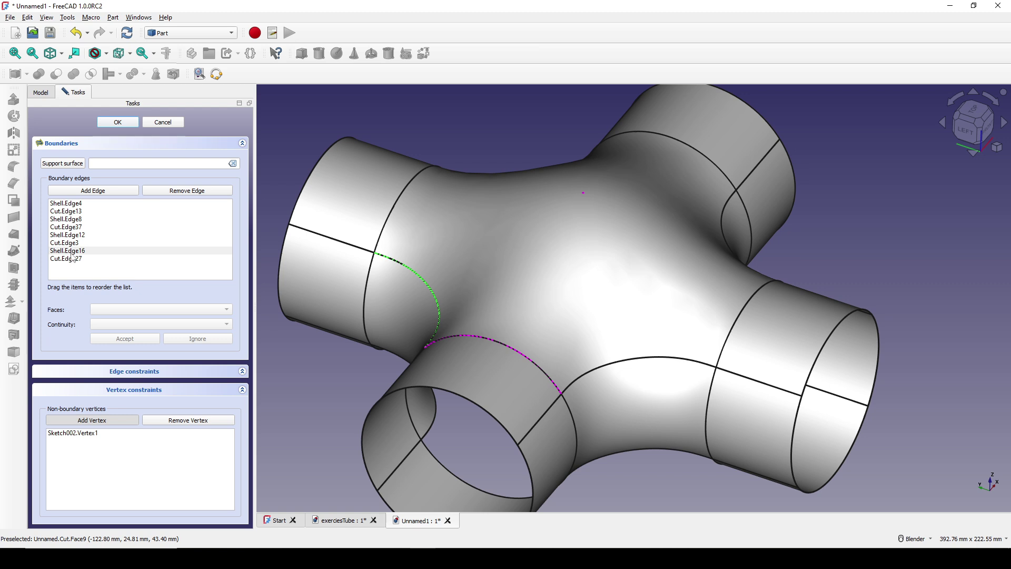
{"action": "left_click", "coordinate": [69, 212]}
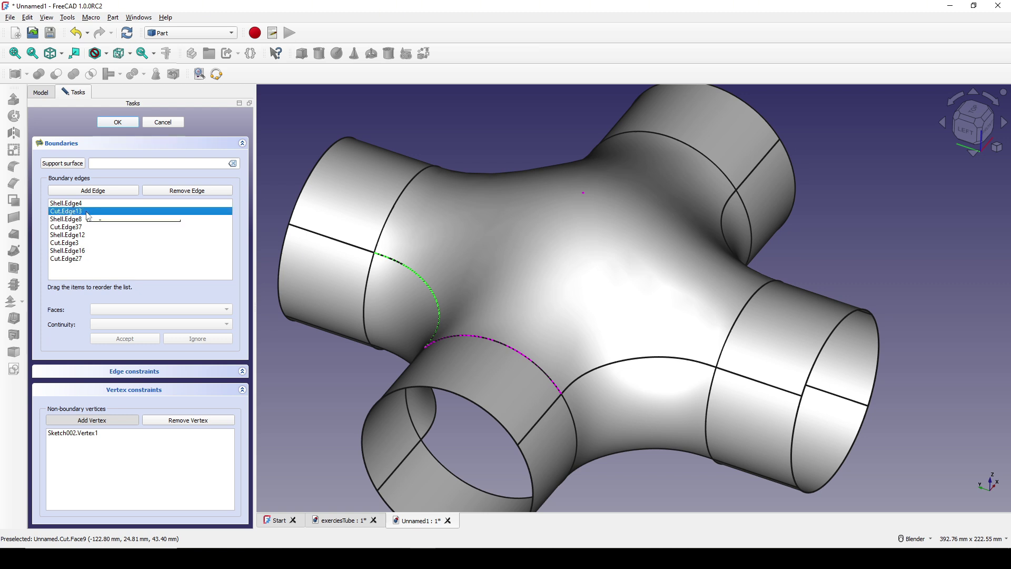
{"action": "double_click", "coordinate": [87, 212]}
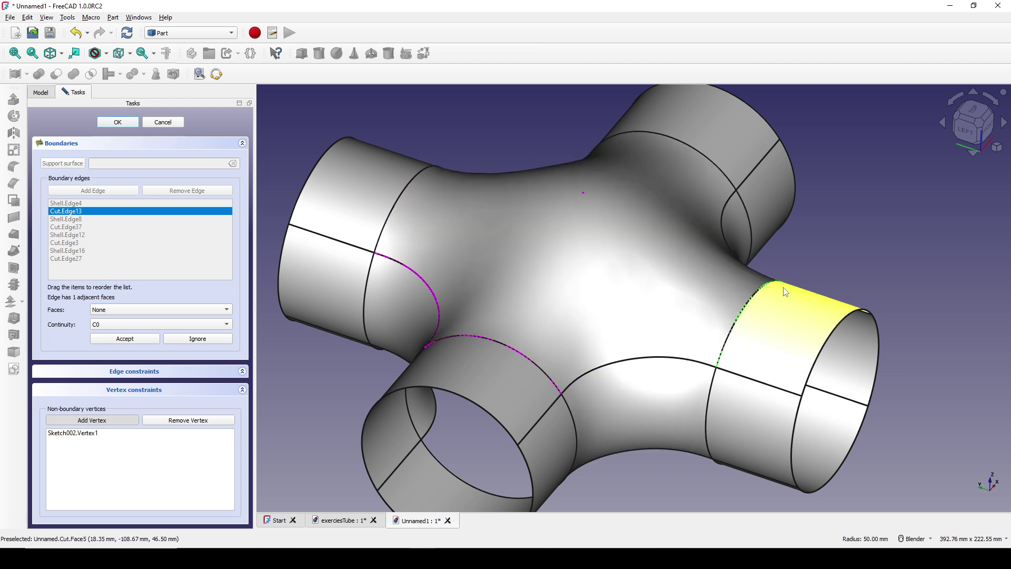
{"action": "left_click", "coordinate": [149, 308]}
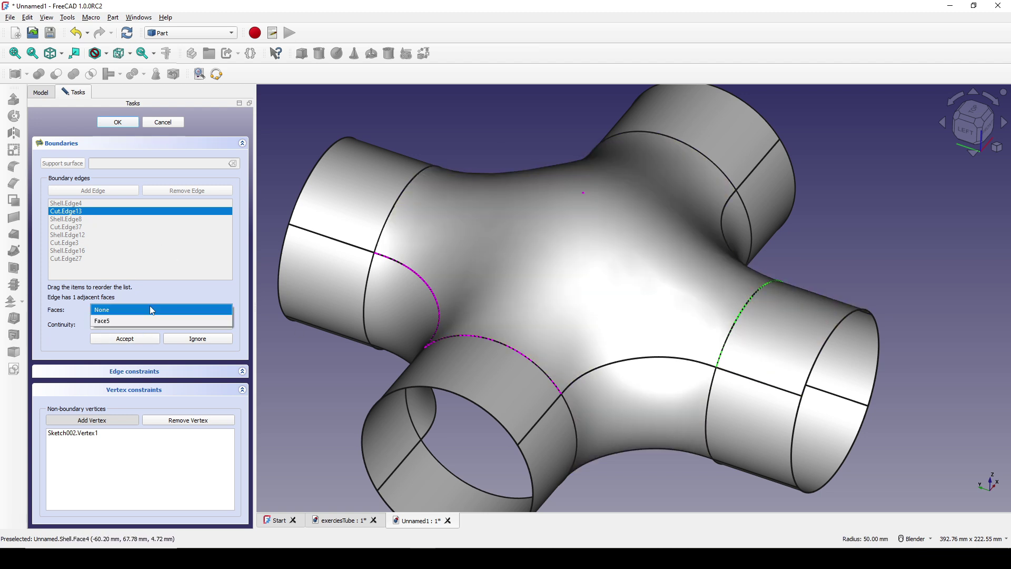
{"action": "left_click", "coordinate": [121, 319]}
{"action": "left_click", "coordinate": [125, 326]}
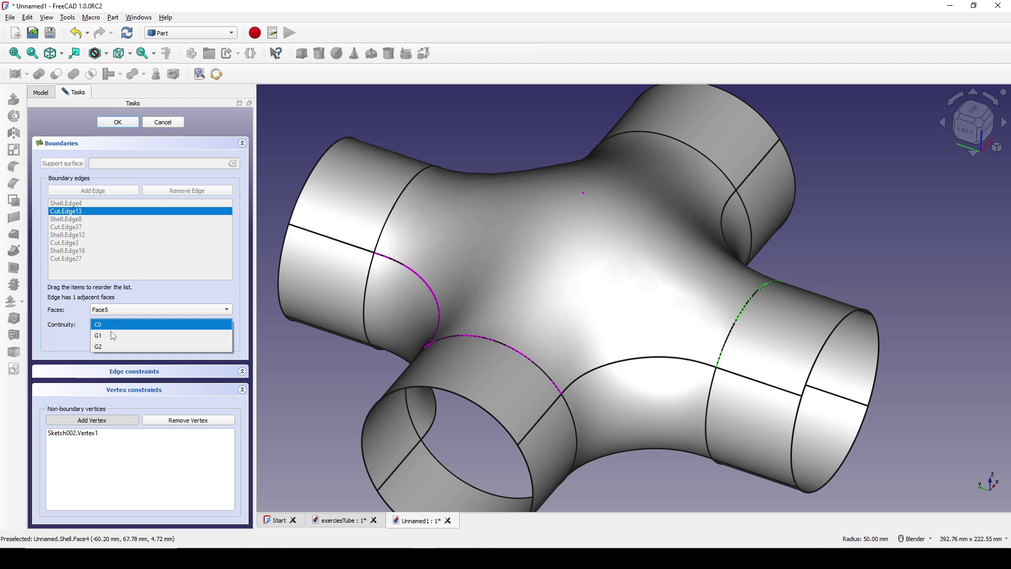
{"action": "left_click", "coordinate": [101, 346]}
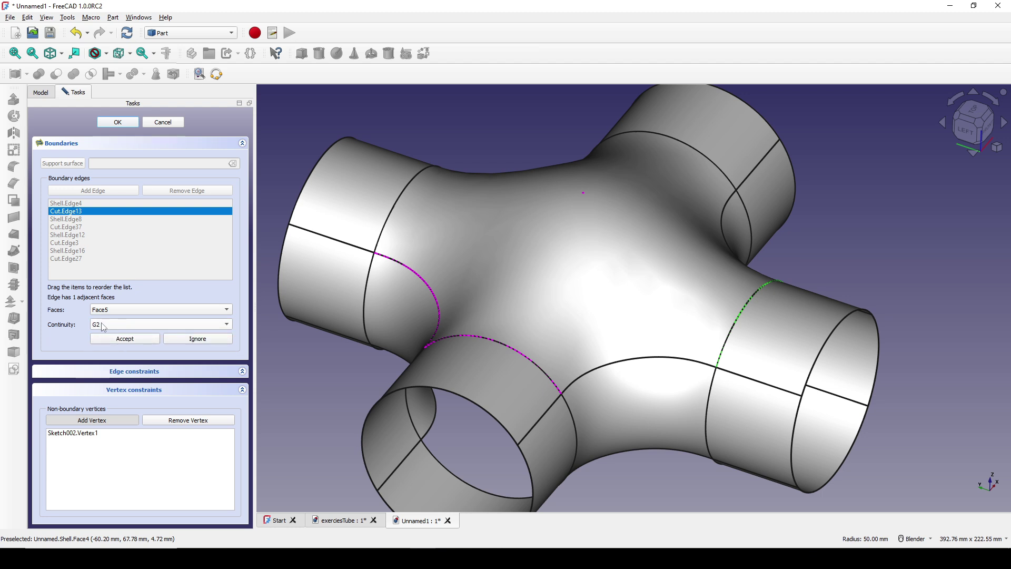
{"action": "left_click", "coordinate": [134, 340]}
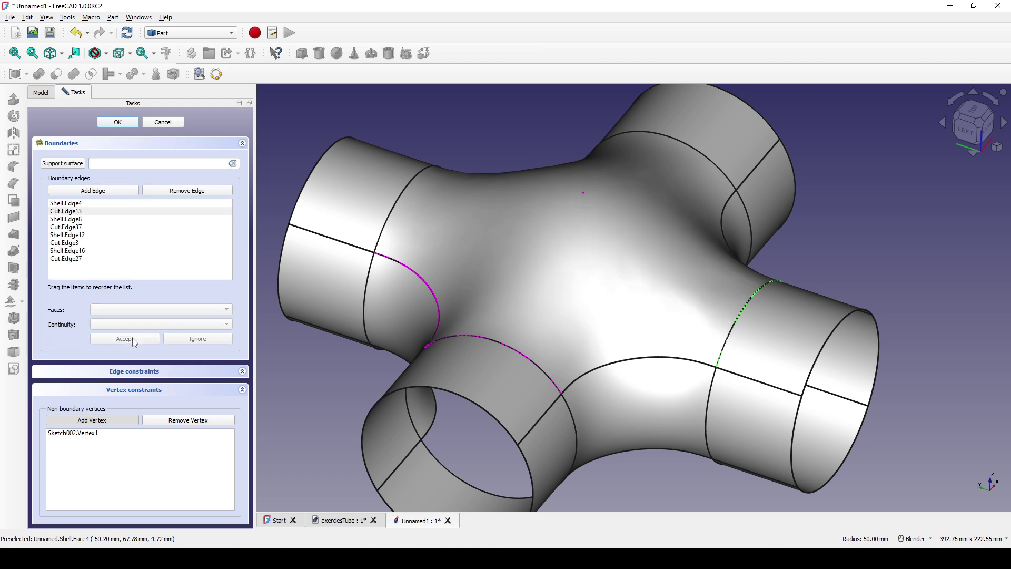
- Constrain the boundary edge Cut.Edge37 to adjacent Face13 with G2 continuity
{"action": "left_click", "coordinate": [80, 228]}
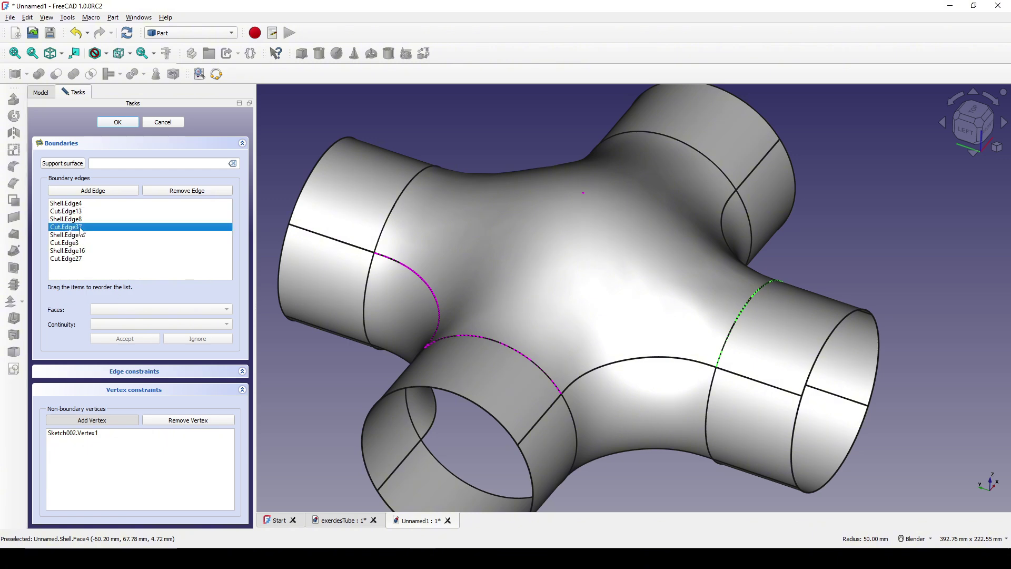
{"action": "double_click", "coordinate": [80, 229]}
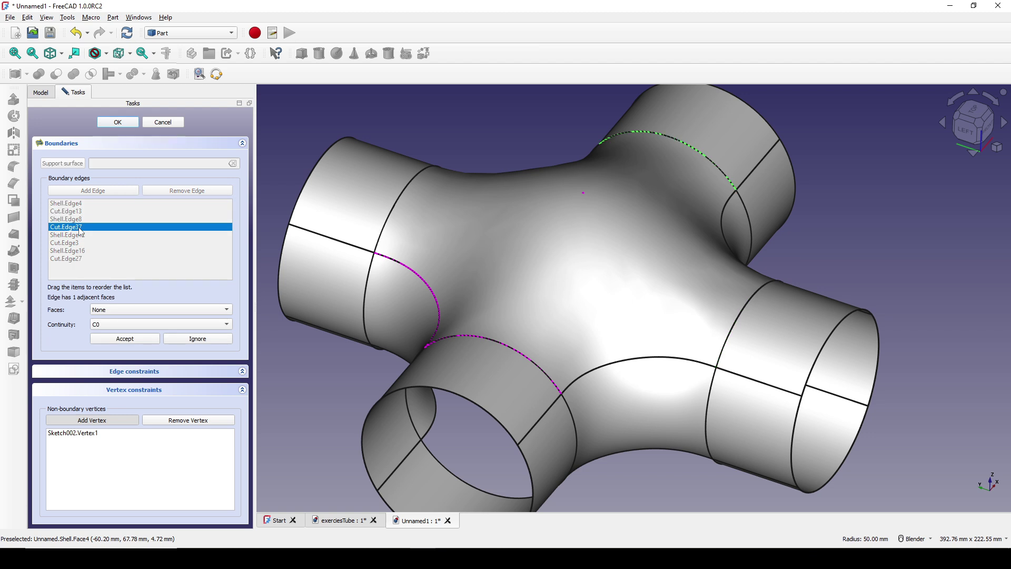
{"action": "left_click", "coordinate": [159, 311]}
{"action": "left_click", "coordinate": [141, 320]}
{"action": "left_click", "coordinate": [132, 325]}
{"action": "left_click", "coordinate": [124, 344]}
{"action": "left_click", "coordinate": [130, 339]}
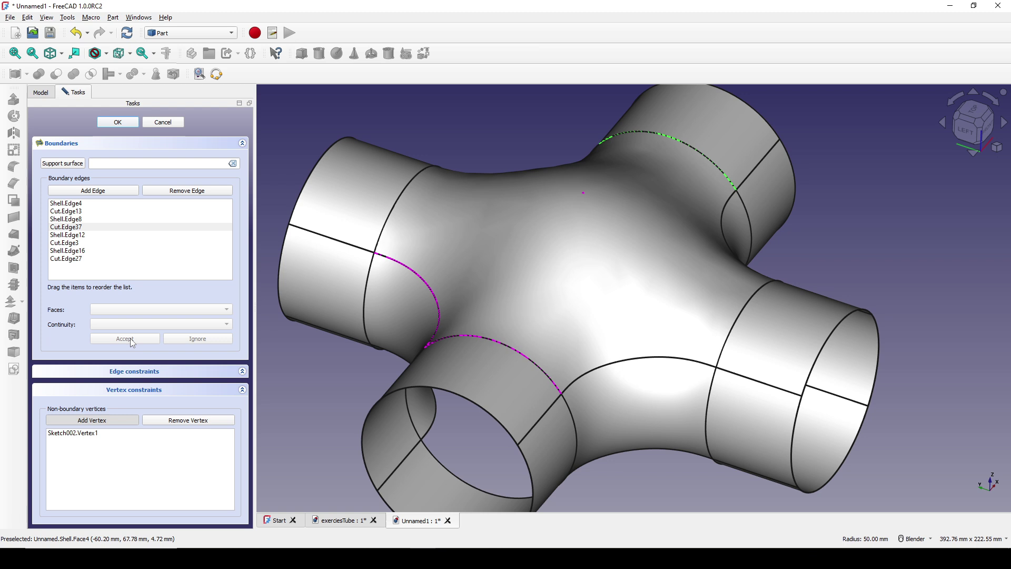
- Constrain the boundary edge Cut.Edge3 to adjacent Face1 with G2 continuity
{"action": "double_click", "coordinate": [78, 242]}
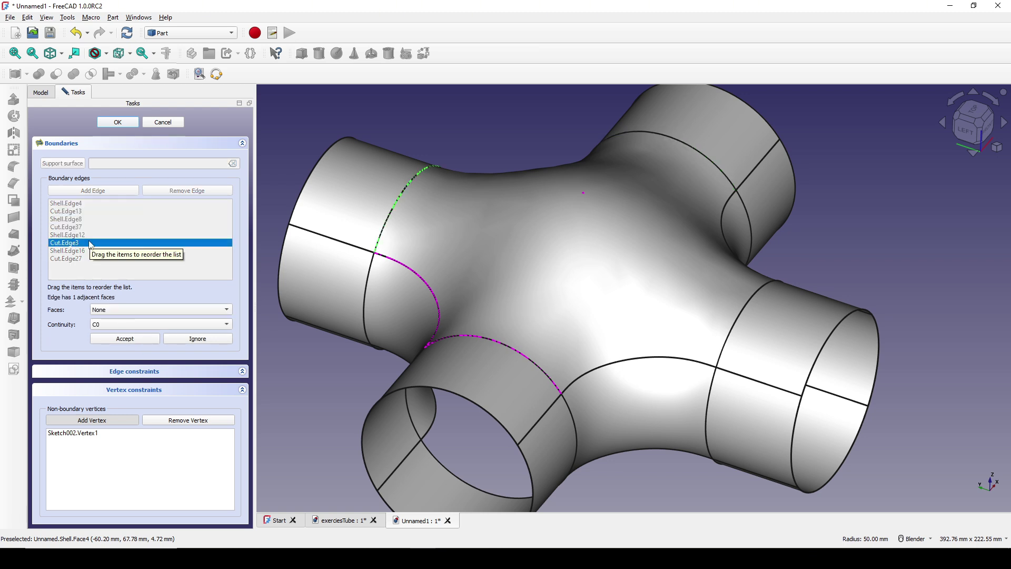
{"action": "left_click", "coordinate": [113, 310]}
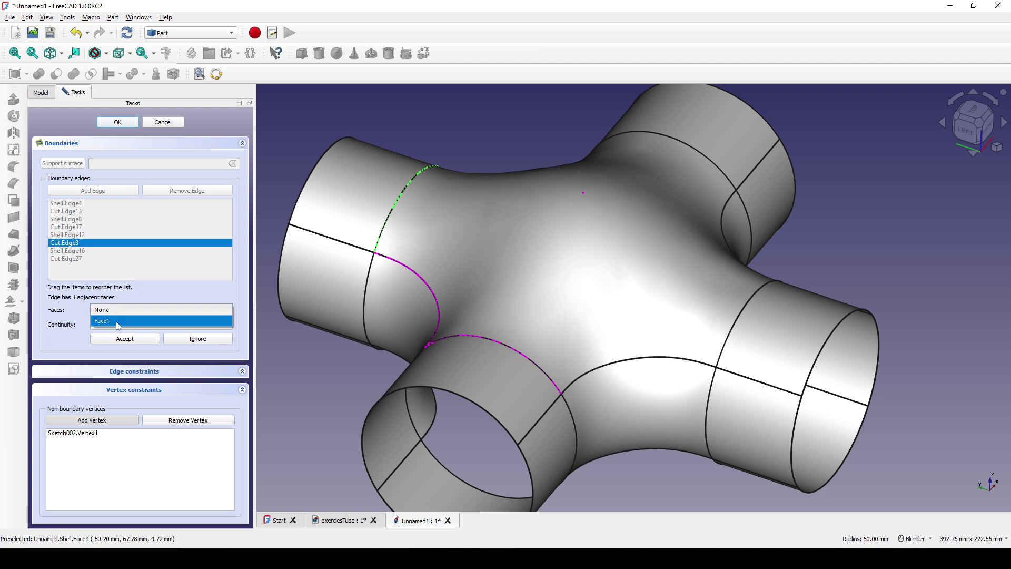
{"action": "left_click", "coordinate": [119, 323]}
{"action": "left_click", "coordinate": [118, 325]}
{"action": "left_click", "coordinate": [110, 344]}
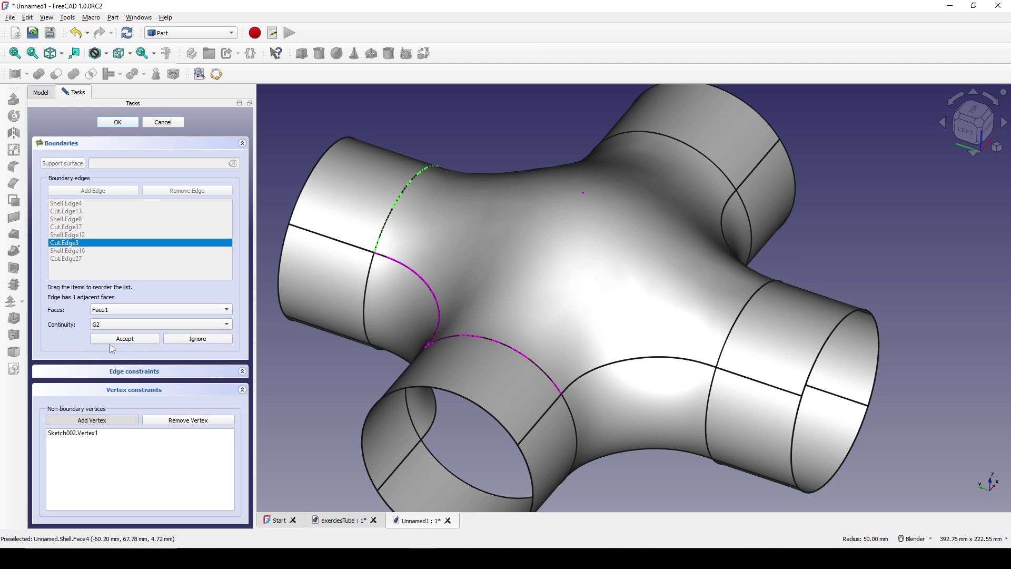
{"action": "left_click", "coordinate": [117, 341]}
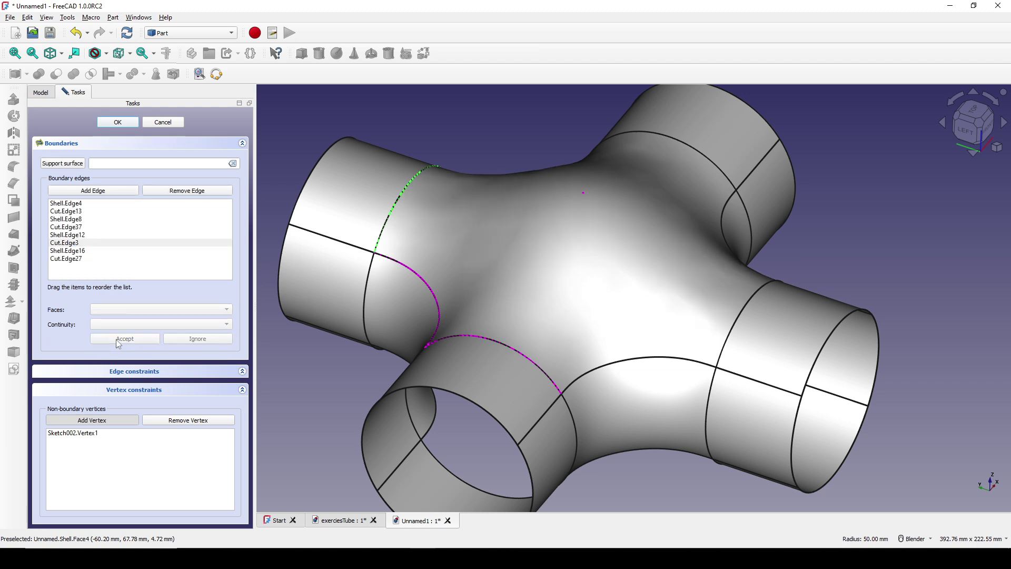
- Constrain the boundary edge Cut.Edge27 to adjacent Face9 with G2 continuity and finish the filling surface
{"action": "left_click", "coordinate": [78, 260]}
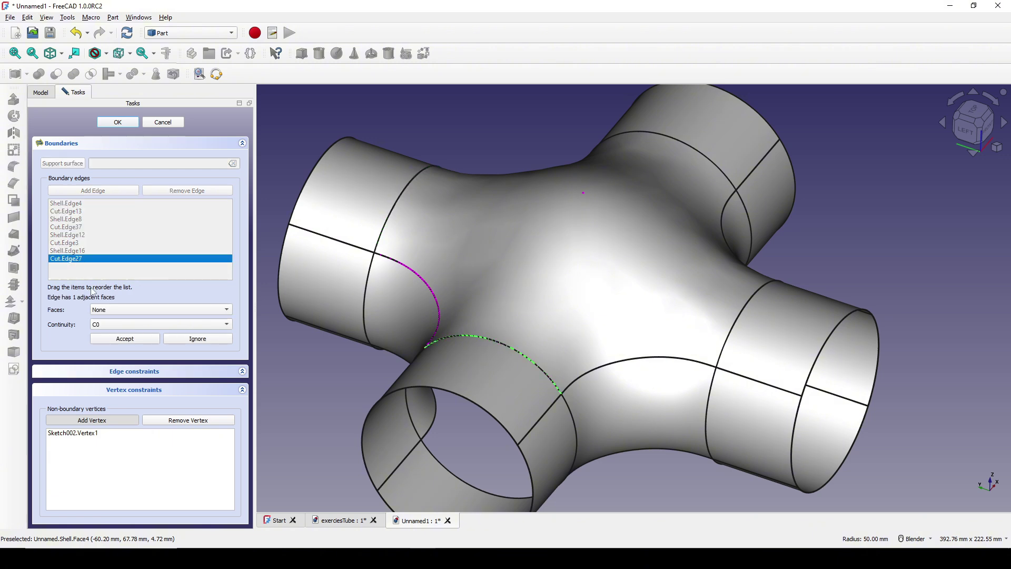
{"action": "left_click", "coordinate": [112, 309]}
{"action": "left_click", "coordinate": [115, 319]}
{"action": "left_click", "coordinate": [119, 326]}
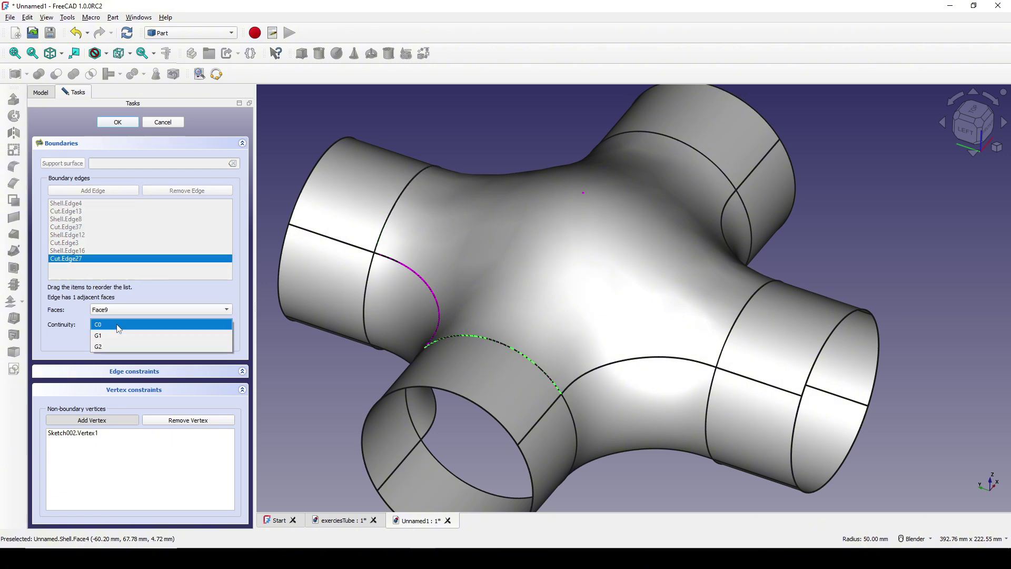
{"action": "left_click", "coordinate": [118, 346]}
{"action": "left_click", "coordinate": [125, 339]}
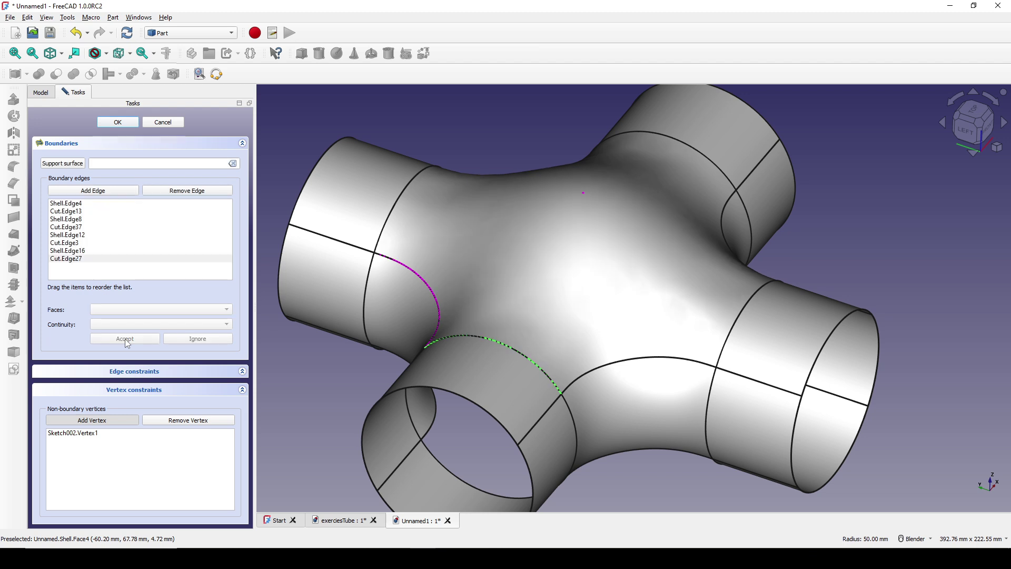
{"action": "left_click", "coordinate": [120, 122]}
- Mirror the filling surface about the XY plane with the base point at 0, 0, 0 to close the junction's underside
{"action": "scroll", "coordinate": [703, 371], "scroll_direction": "down", "scroll_amount": 2}
{"action": "middle_click_drag", "start_coordinate": [703, 371], "coordinate": [641, 375]}
{"action": "left_click", "coordinate": [602, 272]}
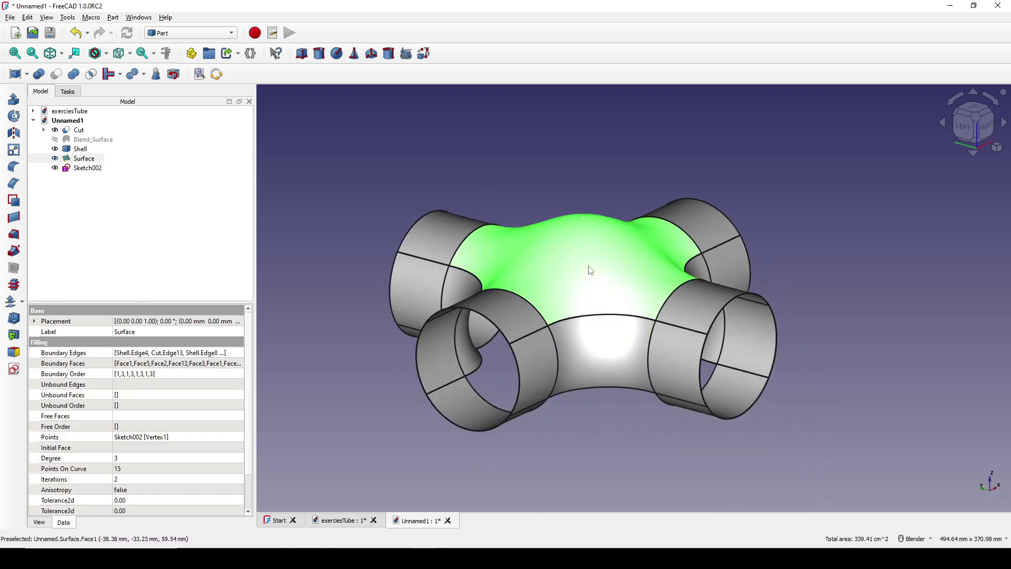
{"action": "left_click", "coordinate": [88, 159]}
{"action": "left_click", "coordinate": [14, 135]}
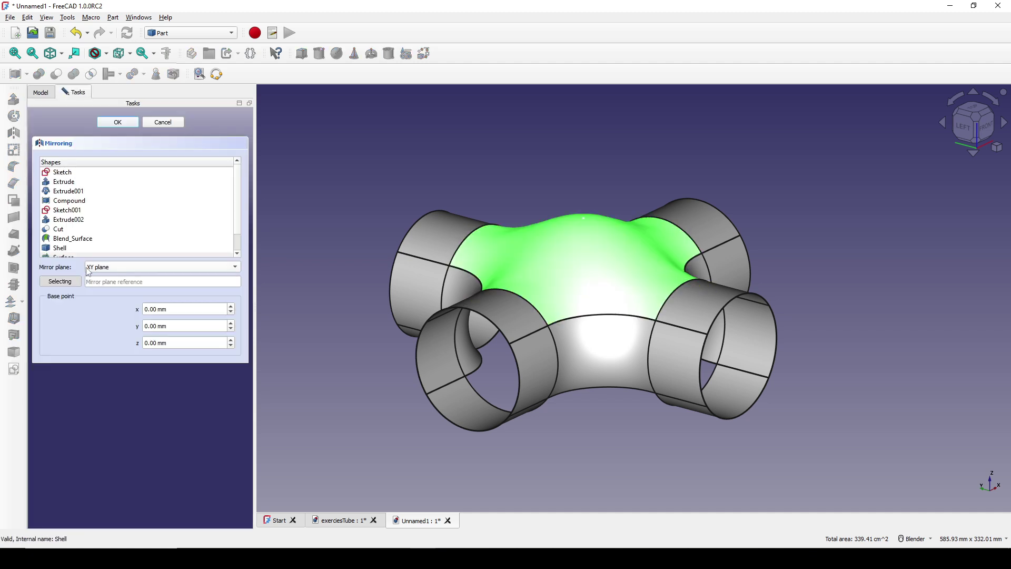
{"action": "left_click", "coordinate": [119, 122]}
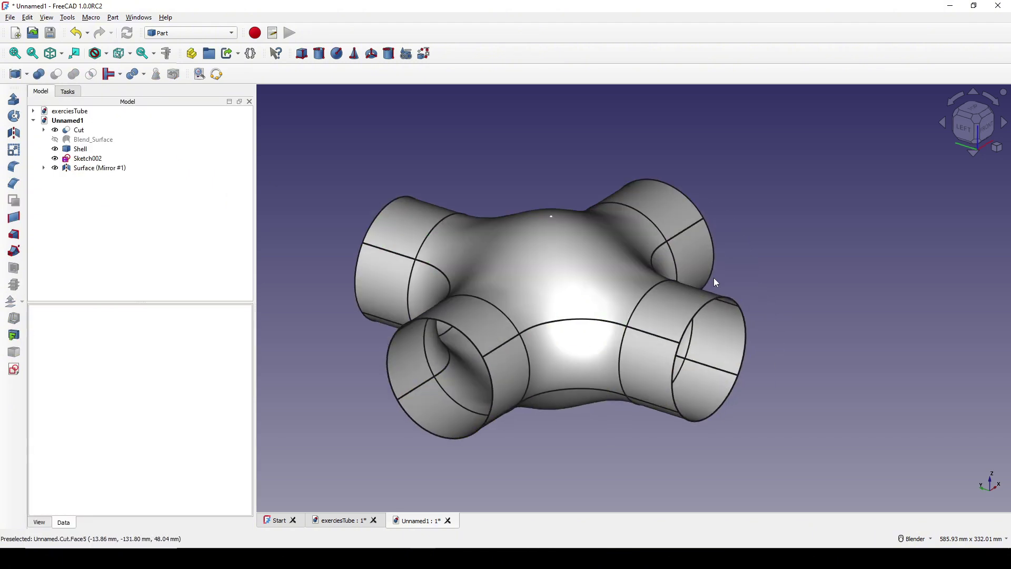
- Rename Sketch002 as ControlPoint and hide it
{"action": "left_click", "coordinate": [87, 160]}
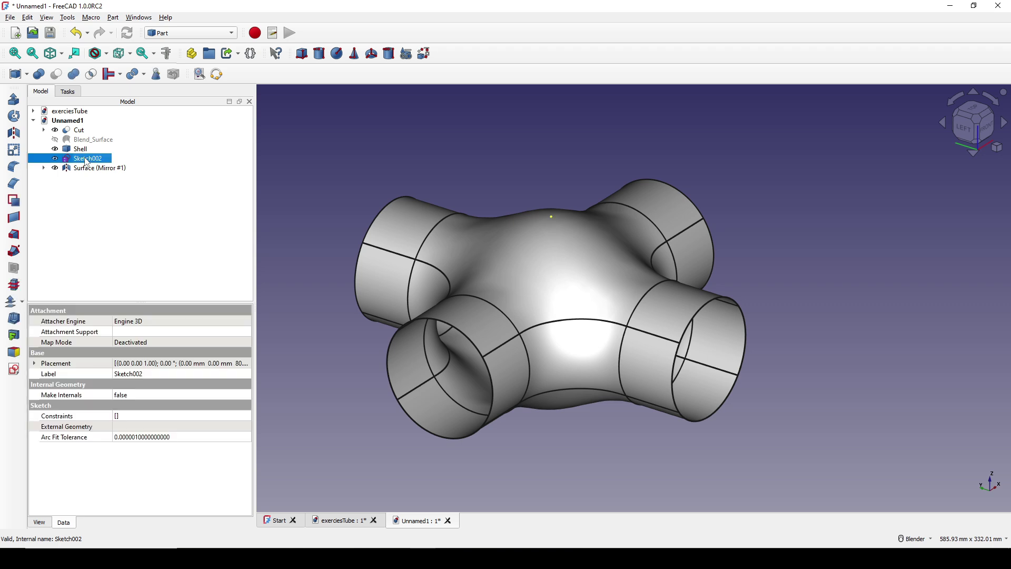
{"action": "right_click", "coordinate": [88, 161]}
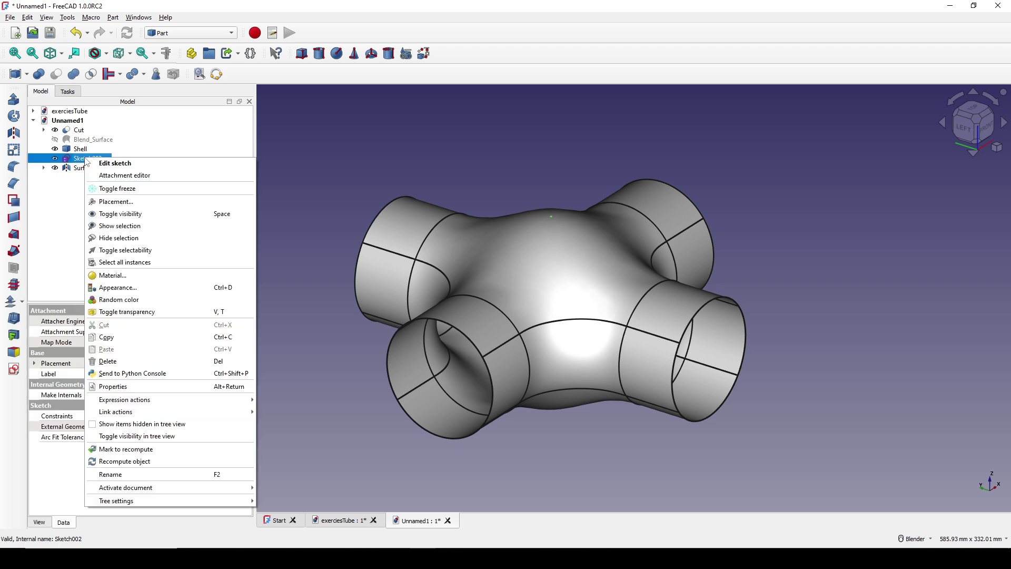
{"action": "left_click", "coordinate": [136, 476]}
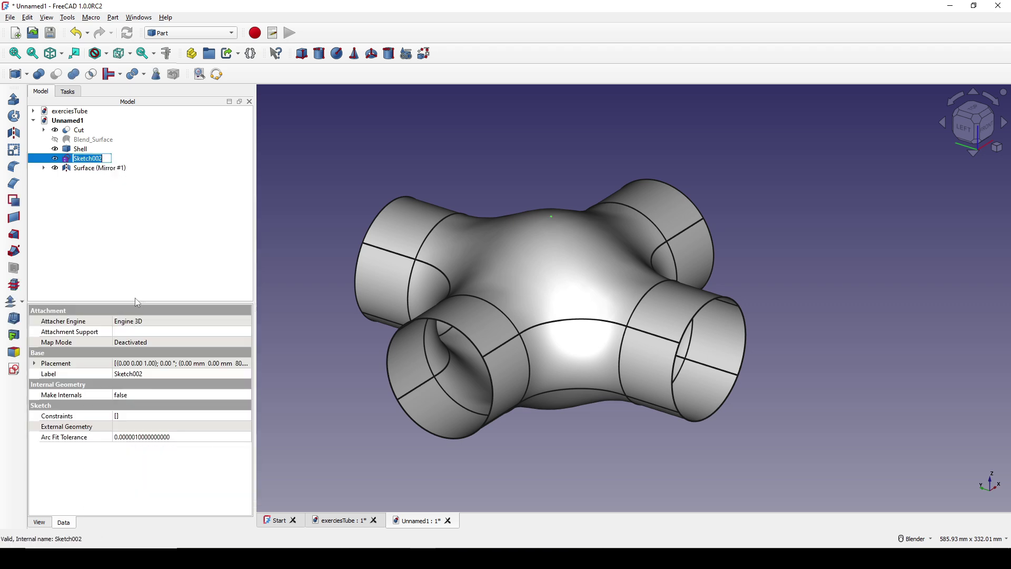
{"action": "type", "text": "ControlPoint"}
{"action": "key", "text": "Return"}
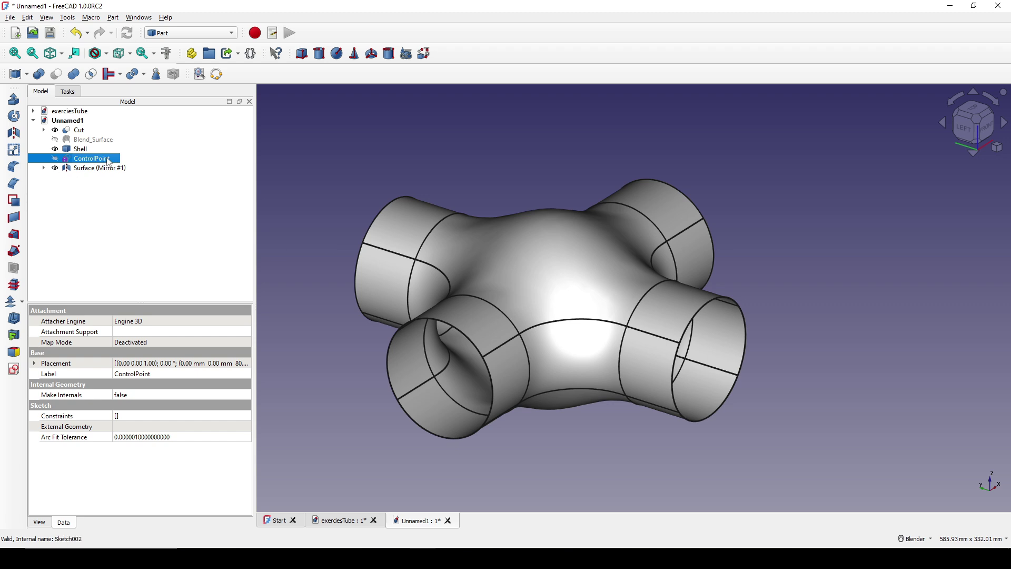
- Select all visible tube and surface shapes together and combine their faces into one parametric solid object using the Curves workbench
{"action": "middle_click_drag", "start_coordinate": [594, 250], "coordinate": [583, 235], "text": "shift"}
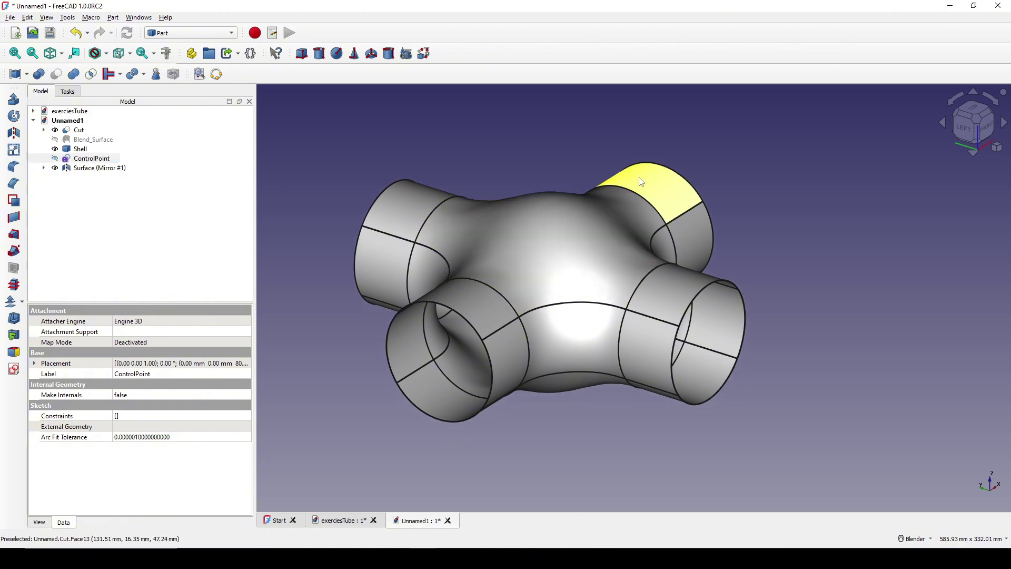
{"action": "left_click", "coordinate": [758, 212]}
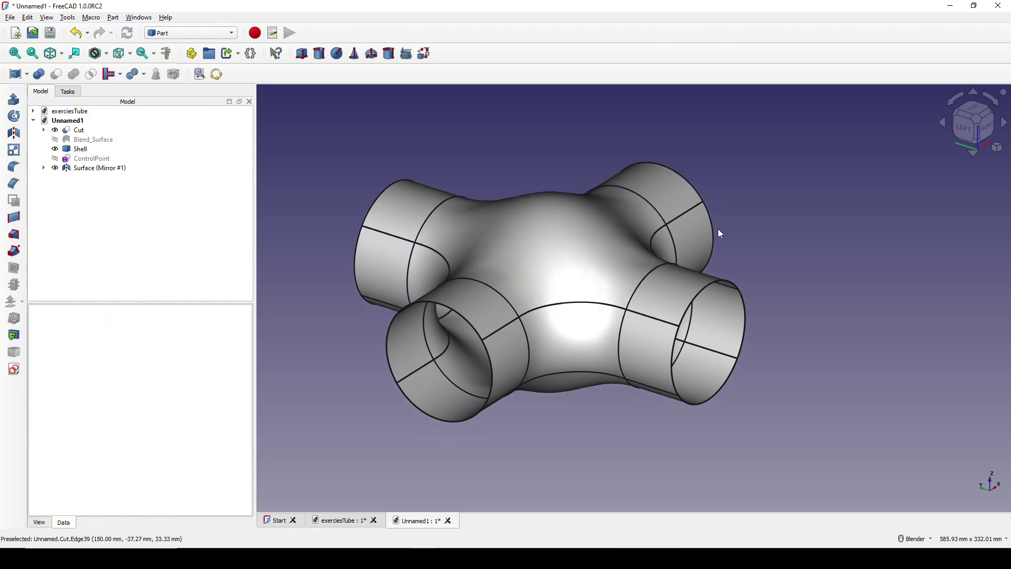
{"action": "key", "text": "shift+b"}
{"action": "left_click_drag", "start_coordinate": [324, 130], "coordinate": [863, 453]}
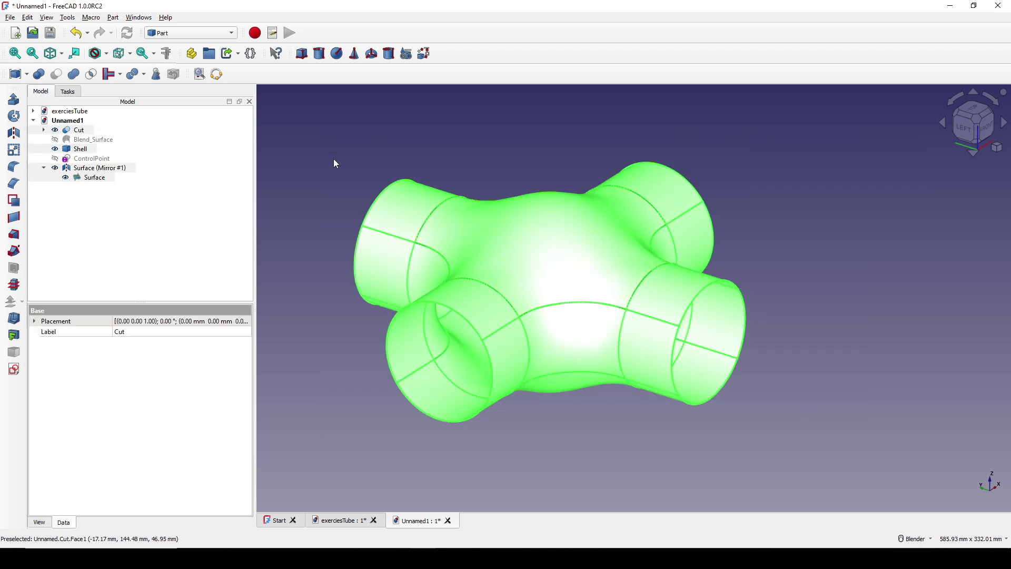
{"action": "left_click", "coordinate": [197, 32]}
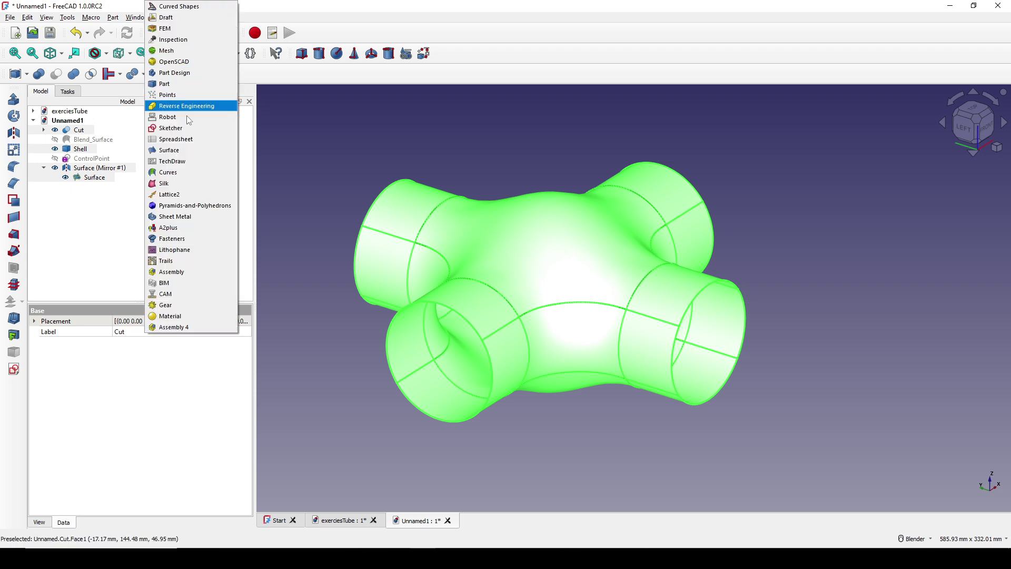
{"action": "left_click", "coordinate": [168, 172]}
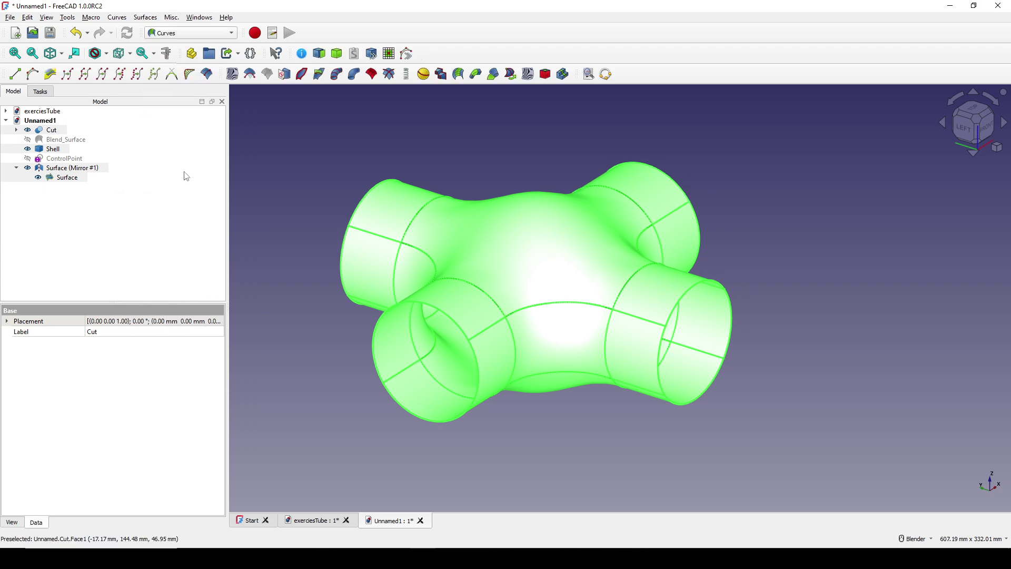
{"action": "left_click", "coordinate": [339, 55]}
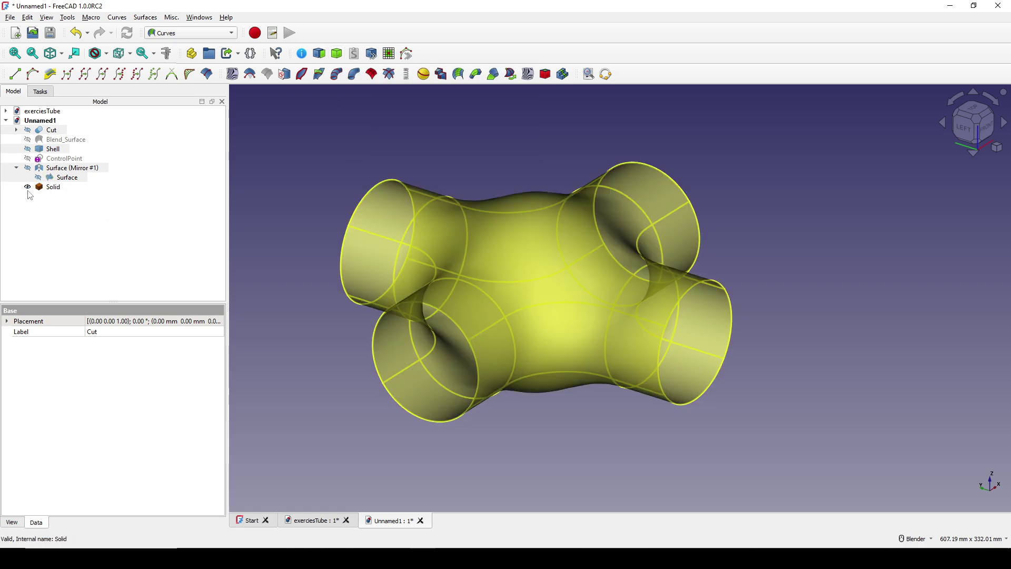
{"action": "left_click", "coordinate": [56, 191]}
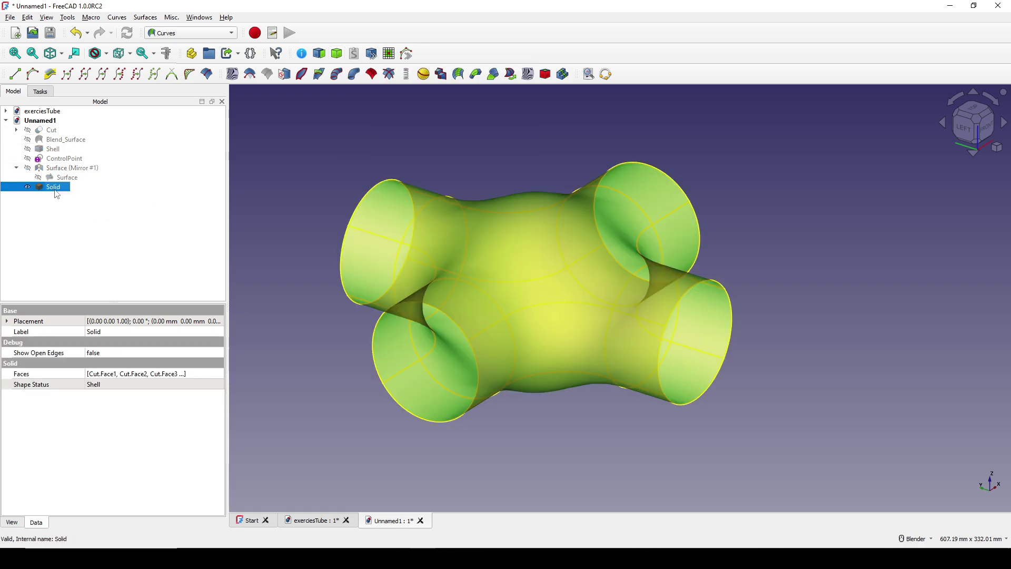
{"action": "left_click", "coordinate": [774, 242]}
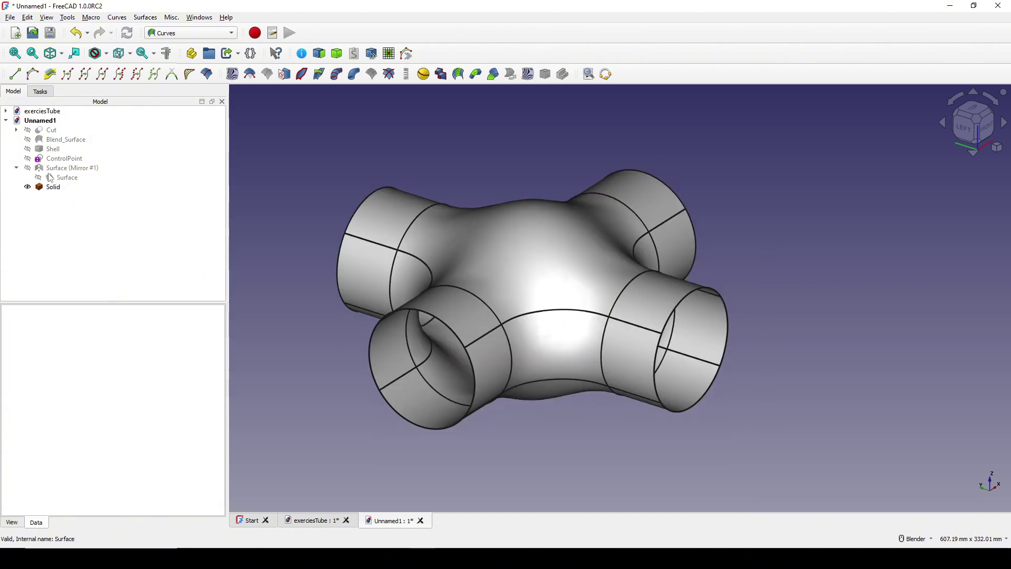
- Show the ControlPoint sketch and set its displayed point size to 20
{"action": "left_click", "coordinate": [64, 160]}
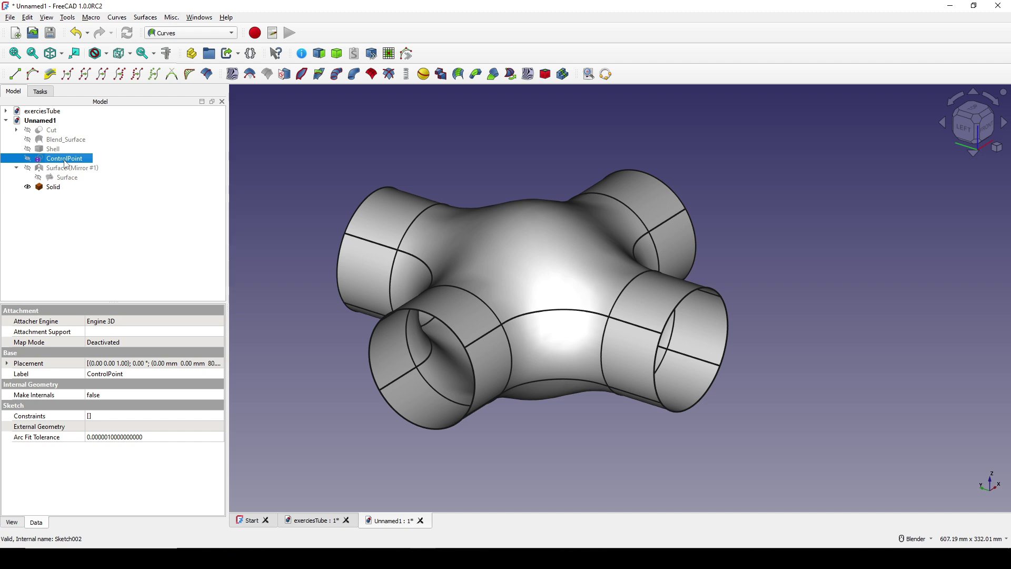
{"action": "key", "text": "space"}
{"action": "left_click", "coordinate": [13, 523]}
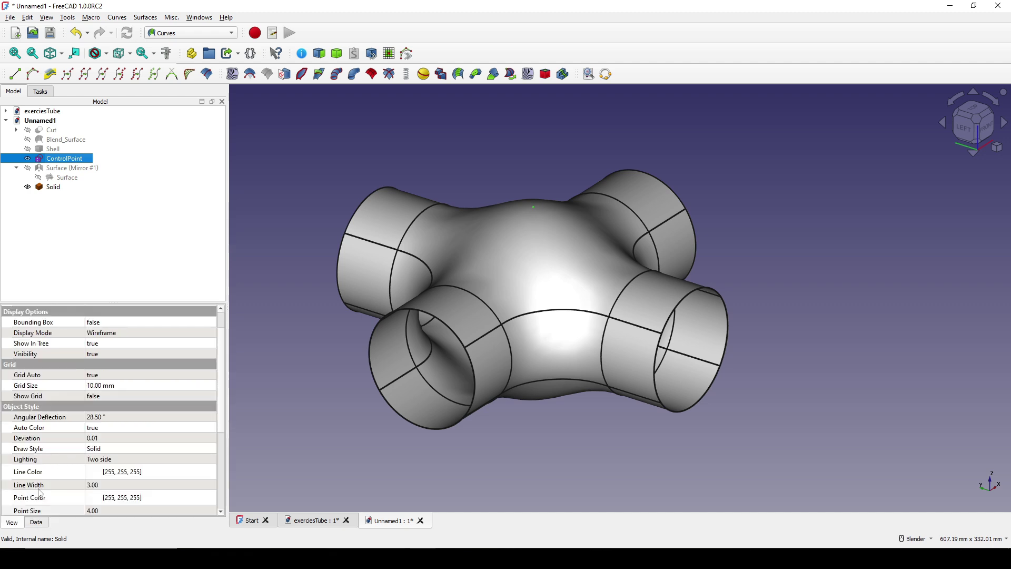
{"action": "left_click", "coordinate": [41, 510]}
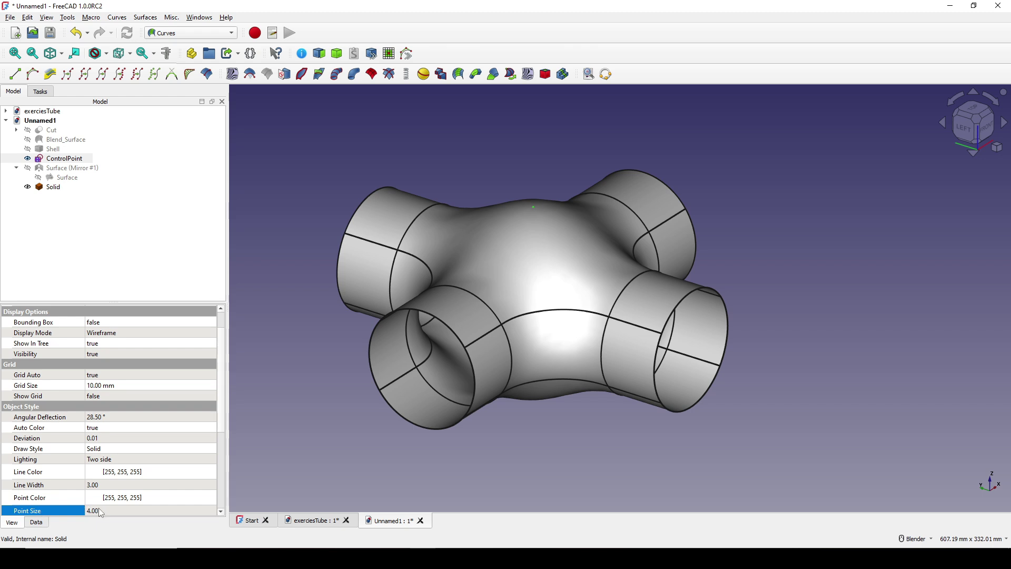
{"action": "left_click", "coordinate": [127, 511]}
{"action": "type", "text": "20"}
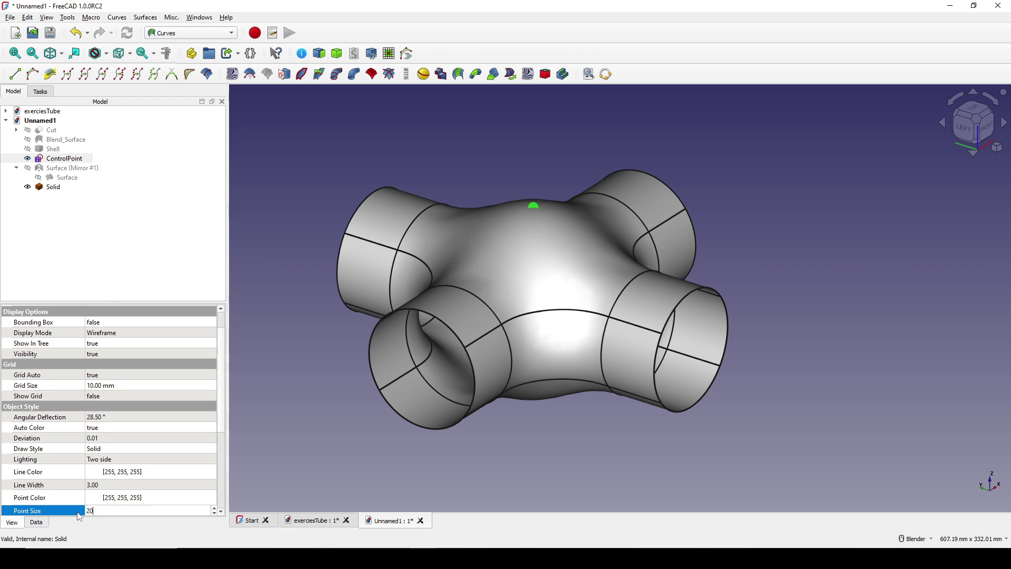
{"action": "key", "text": "Return"}
{"action": "middle_click_drag", "start_coordinate": [662, 316], "coordinate": [635, 339], "text": "shift"}
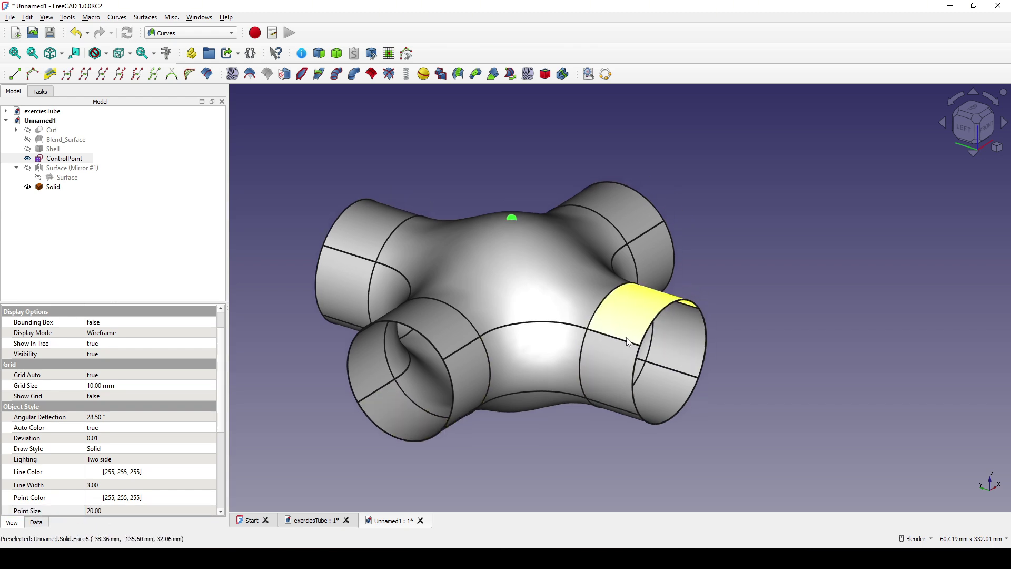
- Set the ControlPoint sketch's placement position to 30 mm in Z
{"action": "left_click", "coordinate": [61, 160]}
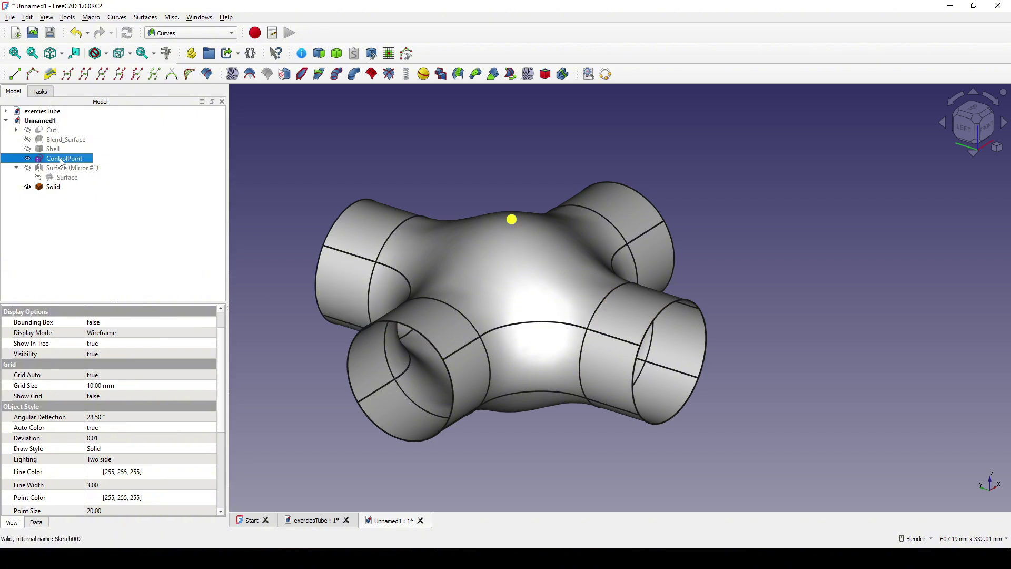
{"action": "left_click", "coordinate": [44, 523]}
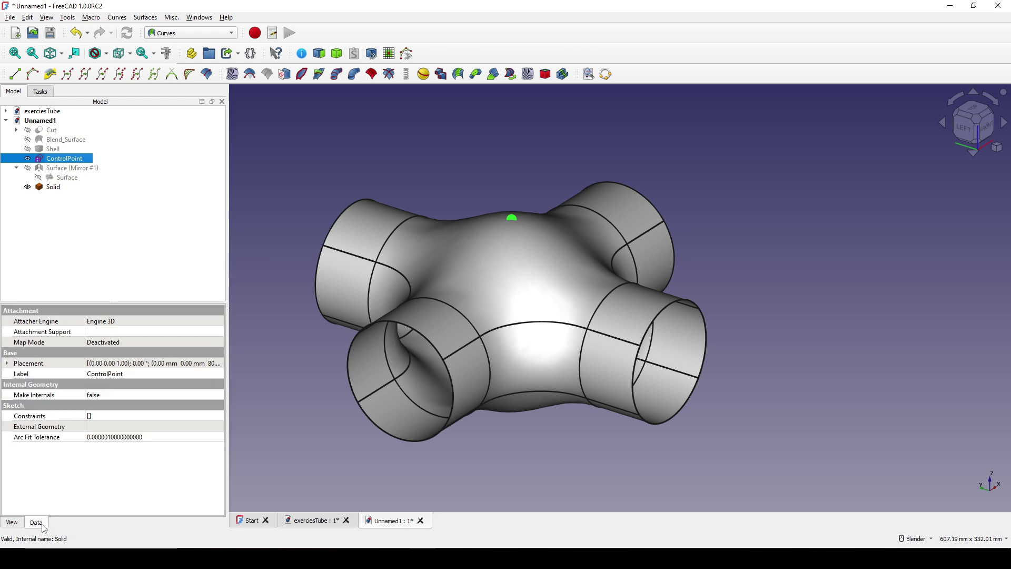
{"action": "left_click", "coordinate": [7, 363]}
{"action": "left_click", "coordinate": [18, 395]}
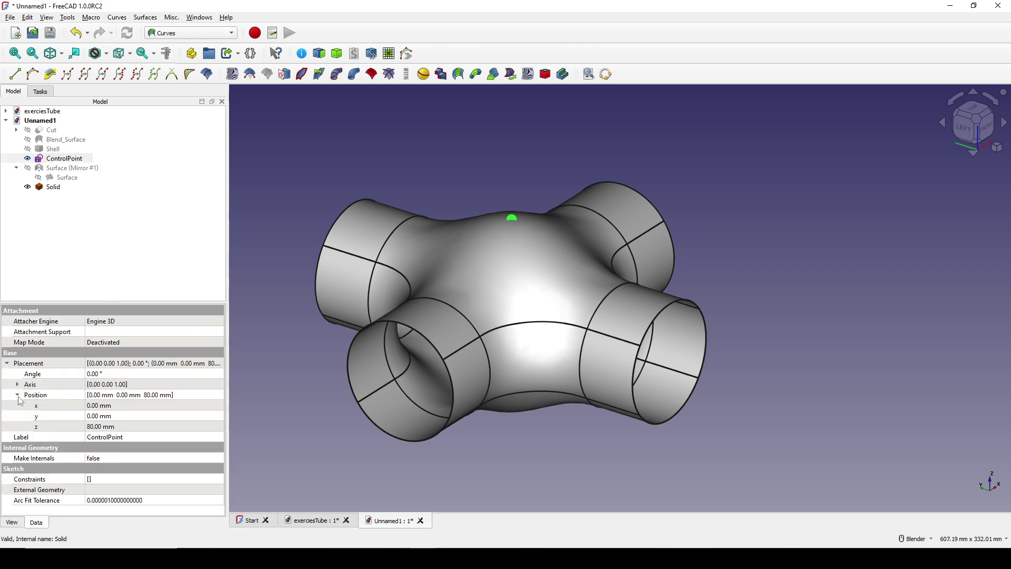
{"action": "left_click", "coordinate": [53, 427]}
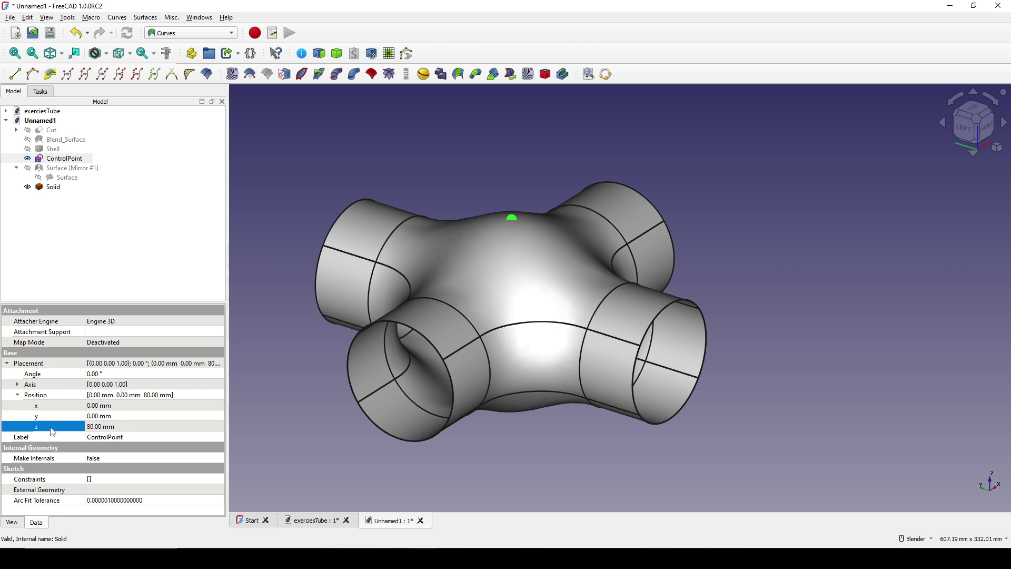
{"action": "left_click", "coordinate": [103, 427]}
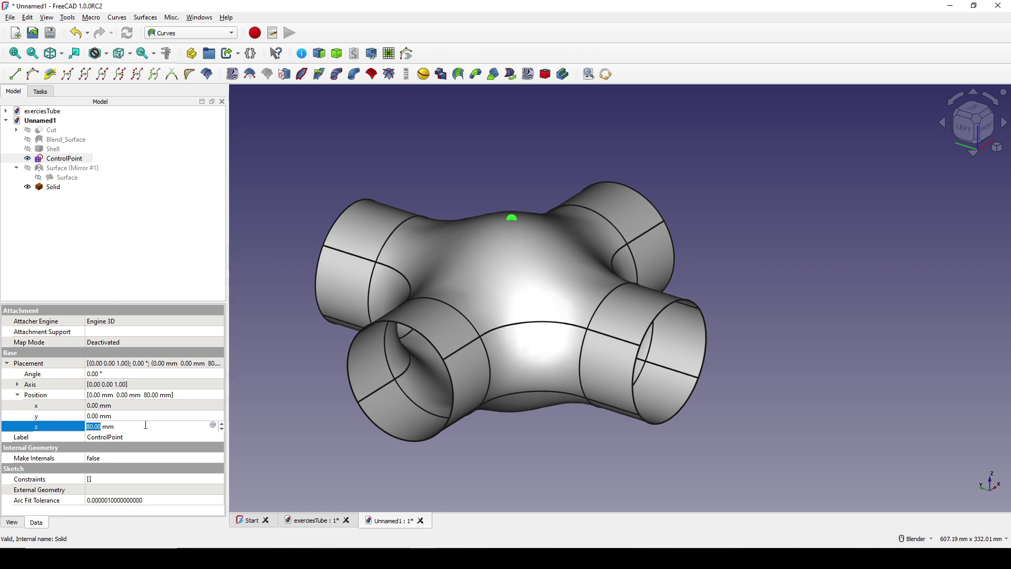
{"action": "type", "text": "30"}
{"action": "key", "text": "Return"}
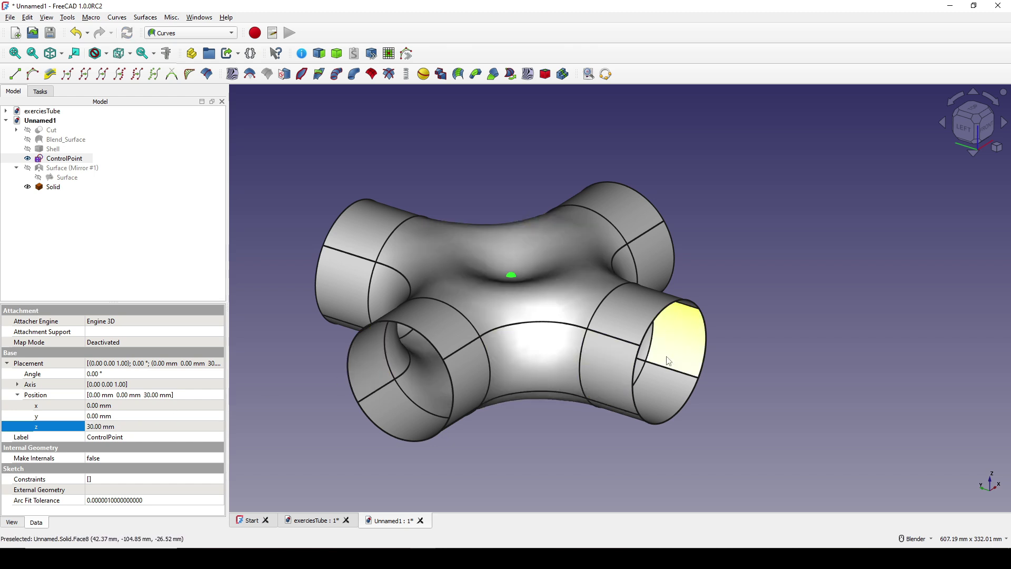
{"action": "middle_click_drag", "start_coordinate": [667, 361], "coordinate": [569, 266]}
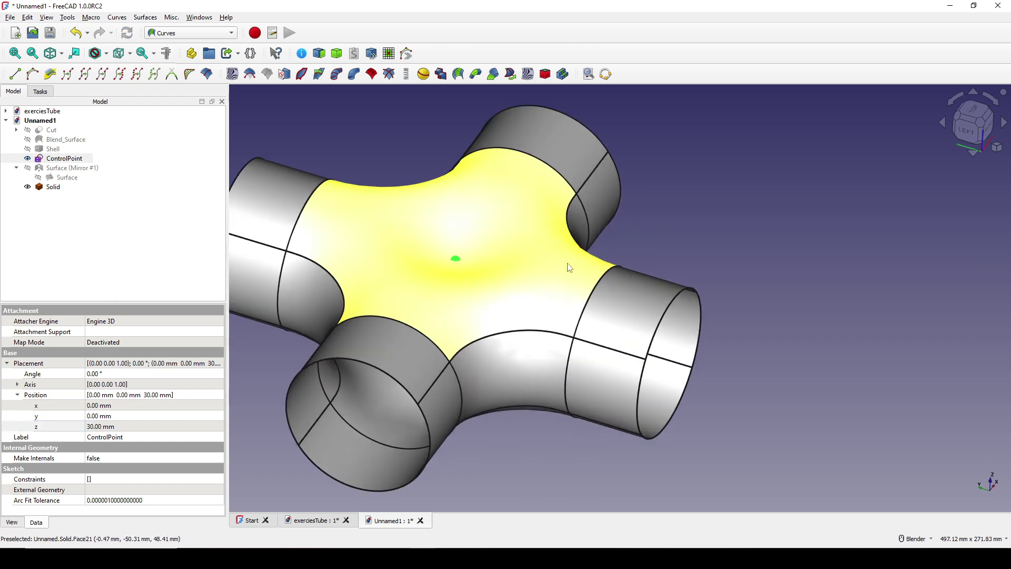
{"action": "scroll", "coordinate": [583, 264], "scroll_direction": "up", "scroll_amount": 3}
{"action": "scroll", "coordinate": [583, 264], "scroll_direction": "down", "scroll_amount": 3}
{"action": "middle_click_drag", "start_coordinate": [808, 211], "coordinate": [697, 249]}
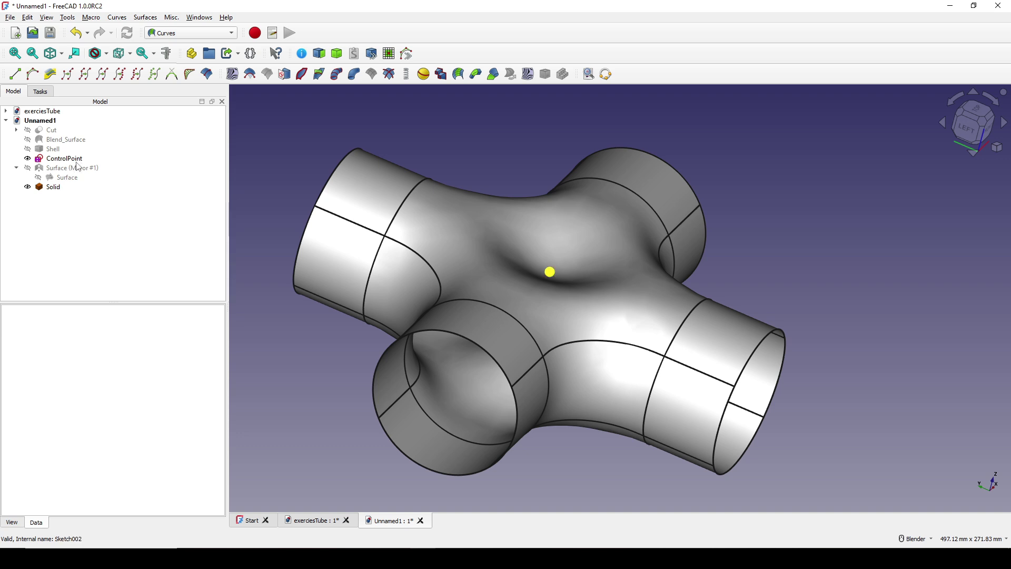
{"action": "middle_click_drag", "start_coordinate": [685, 239], "coordinate": [685, 235], "text": "shift"}
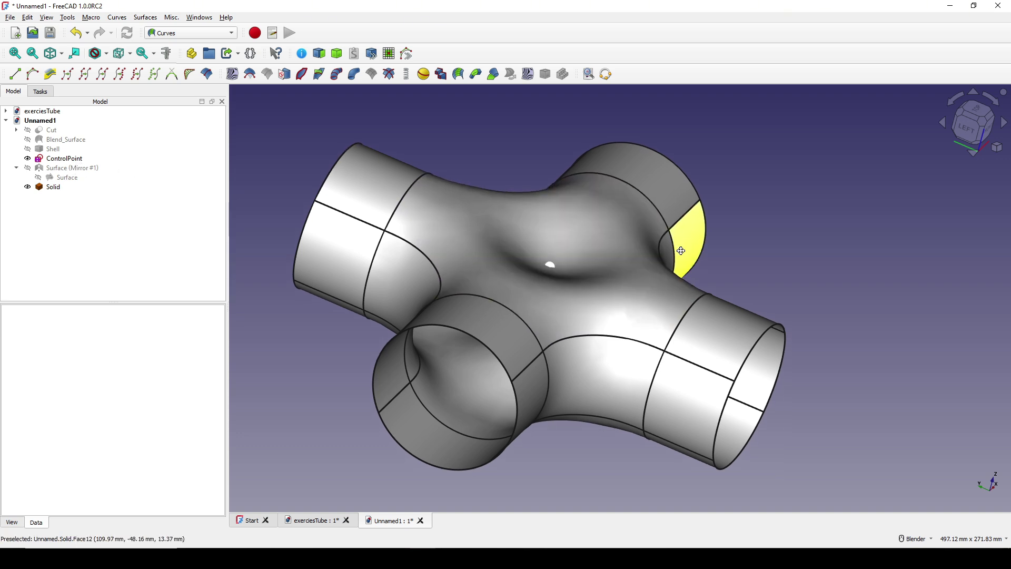
- Clone the ControlPoint sketch in the Draft workbench and hide the original sketch
{"action": "left_click", "coordinate": [65, 159]}
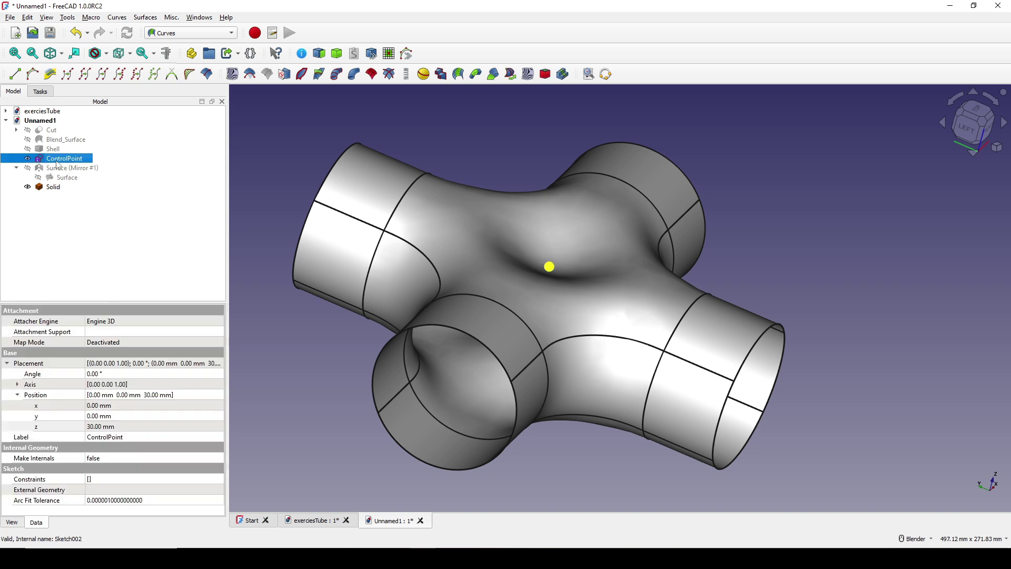
{"action": "left_click", "coordinate": [191, 33]}
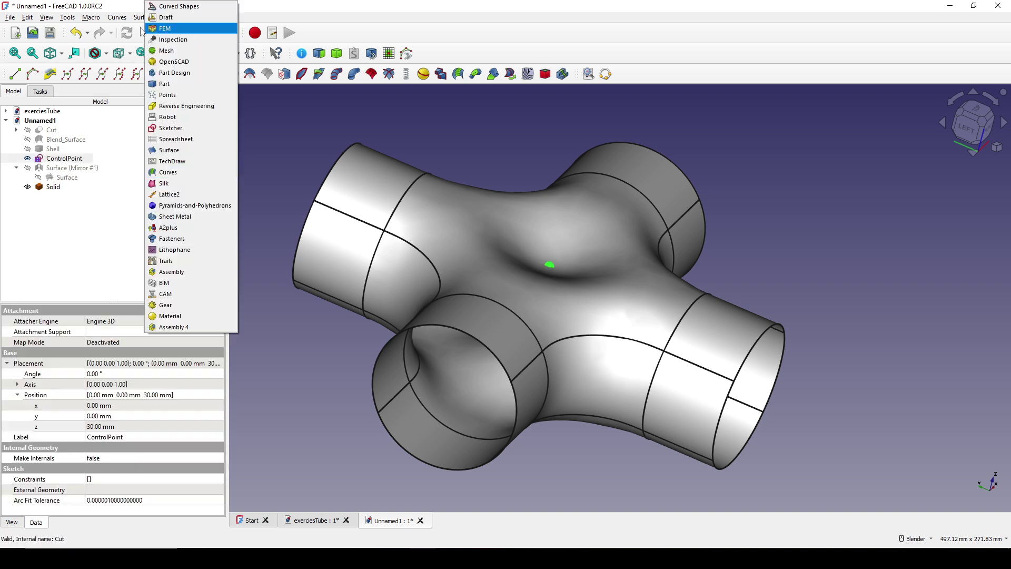
{"action": "left_click", "coordinate": [197, 20]}
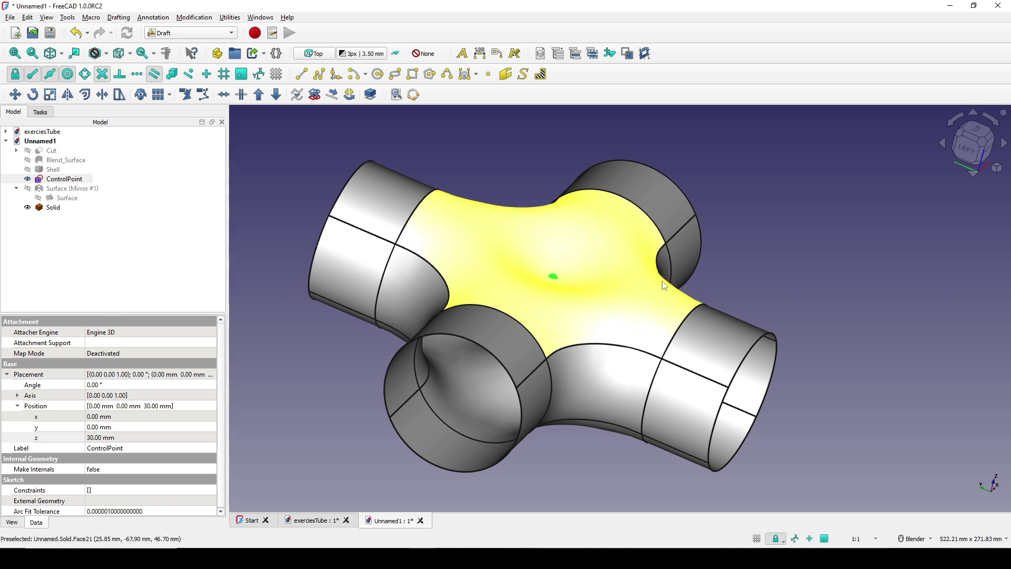
{"action": "middle_click_drag", "start_coordinate": [579, 263], "coordinate": [560, 243], "text": "shift"}
{"action": "left_click", "coordinate": [63, 181]}
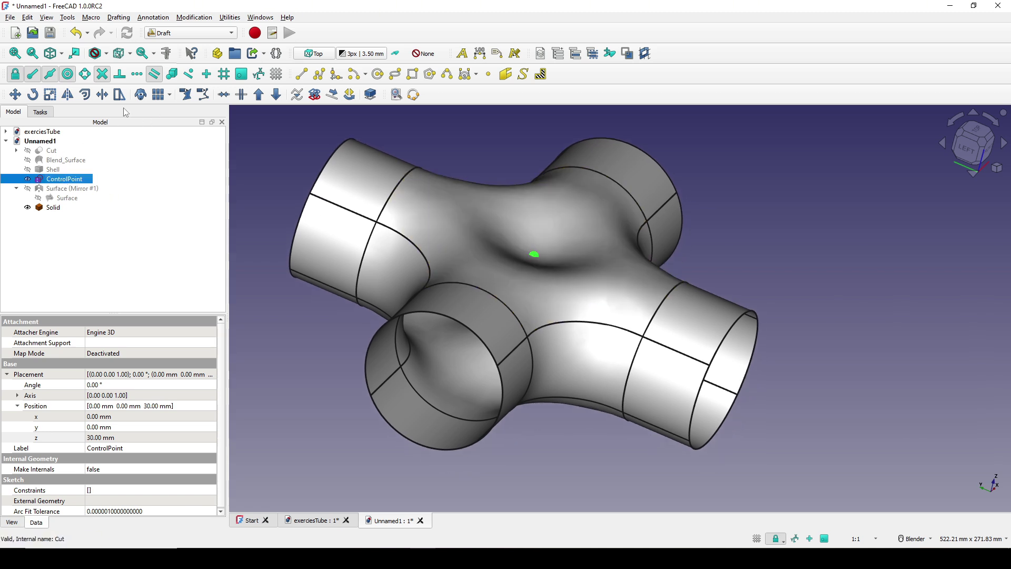
{"action": "left_click", "coordinate": [140, 95]}
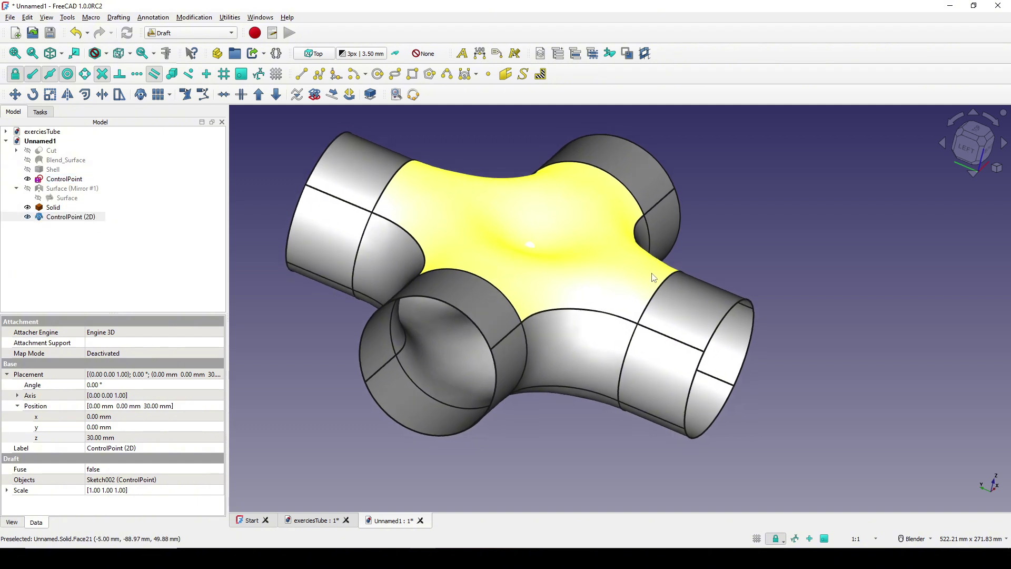
{"action": "left_click", "coordinate": [59, 180]}
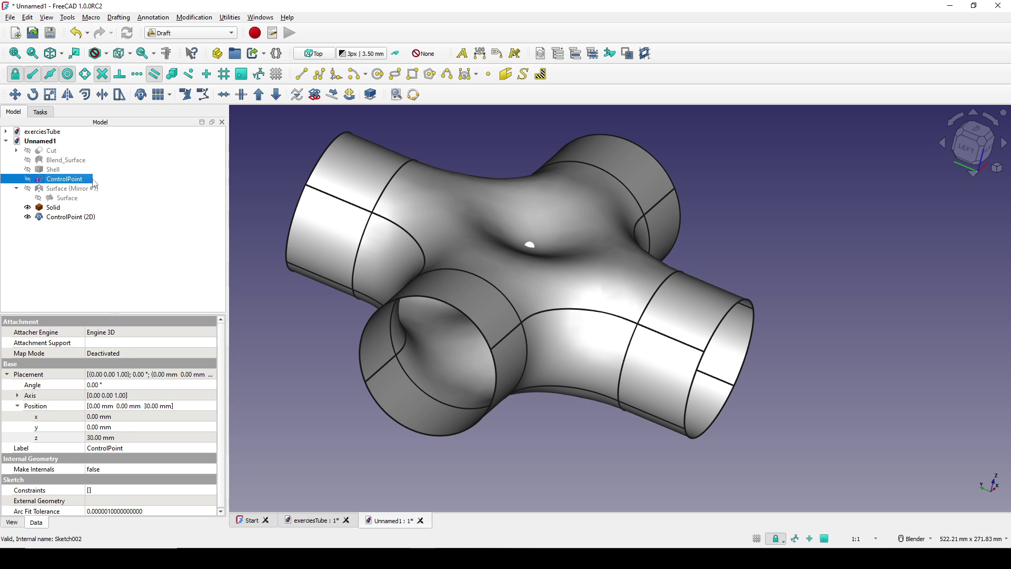
- Edit the filling surface named Surface and remove ControlPoint.Vertex1 from its non-boundary vertex constraints
{"action": "left_click", "coordinate": [68, 198]}
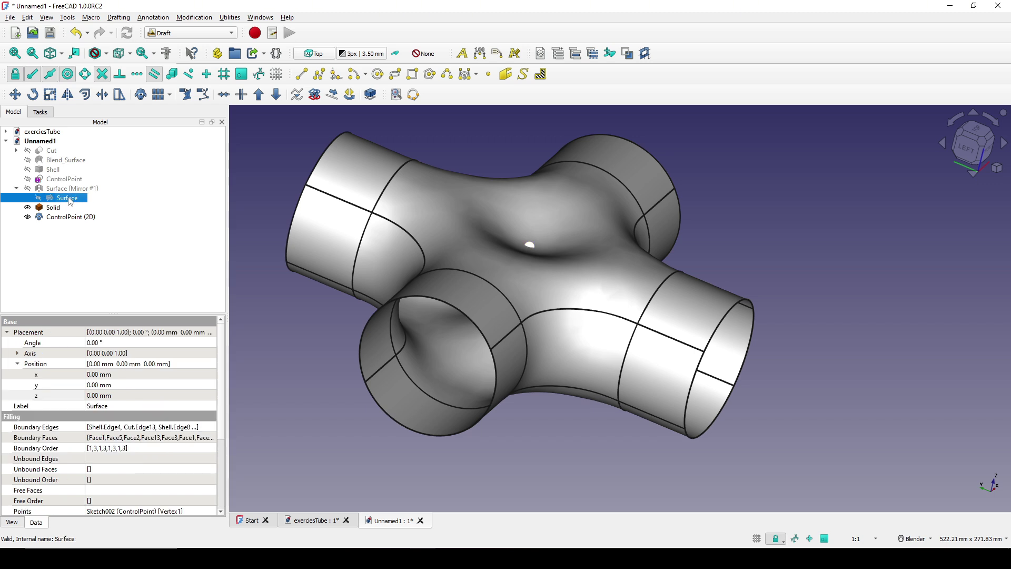
{"action": "double_click", "coordinate": [68, 199]}
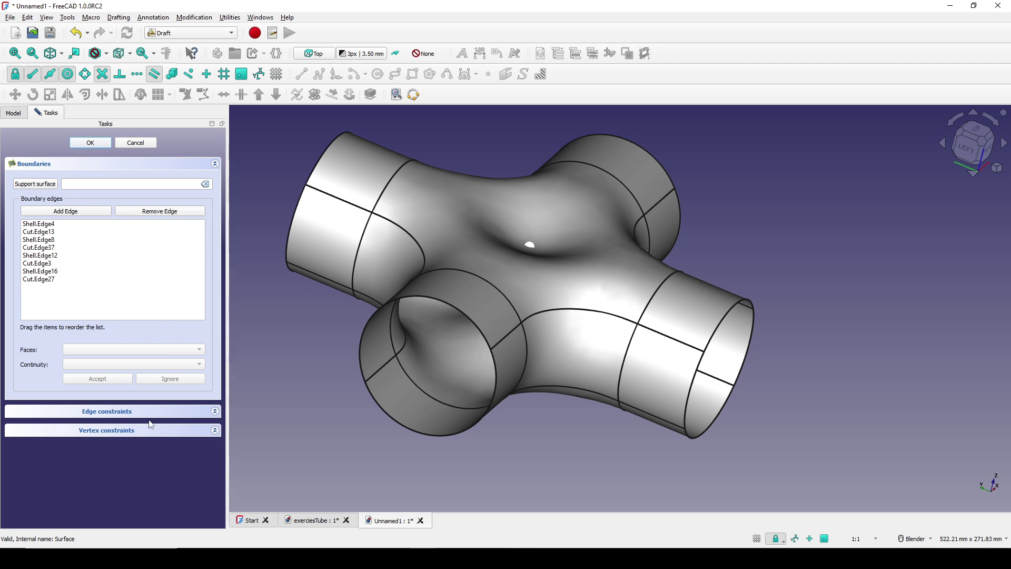
{"action": "left_click", "coordinate": [119, 431]}
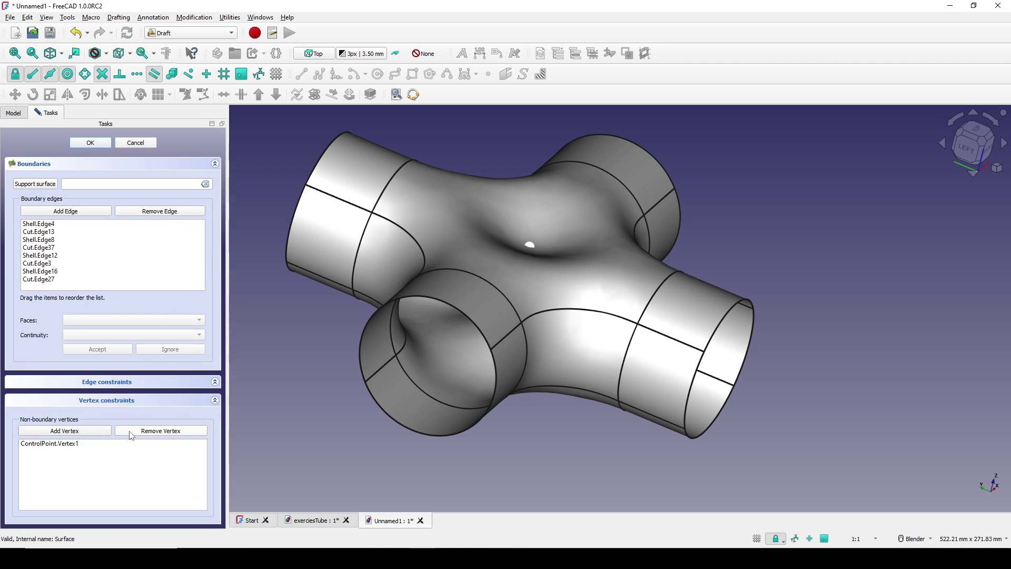
{"action": "left_click", "coordinate": [67, 445]}
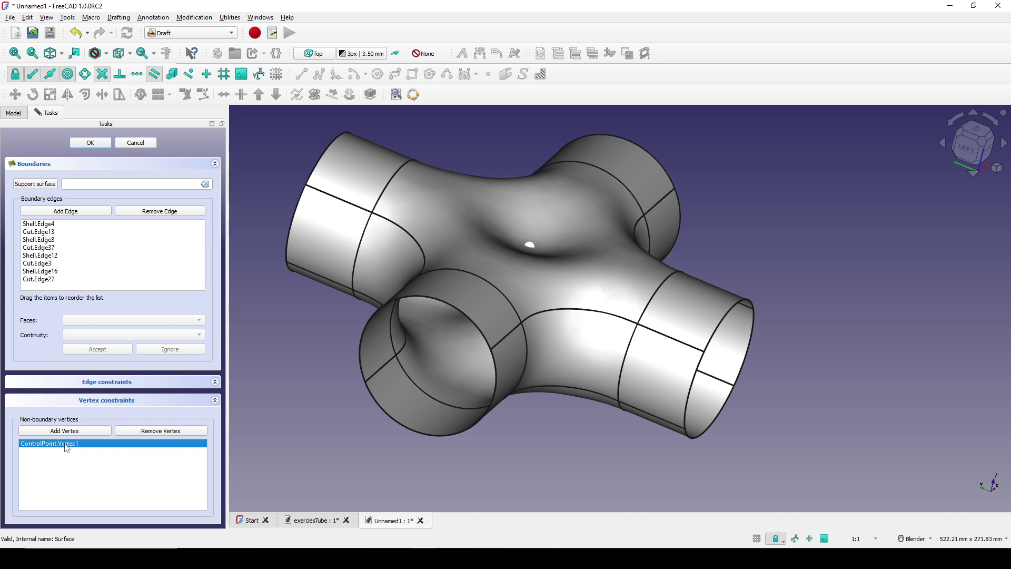
{"action": "right_click", "coordinate": [67, 445]}
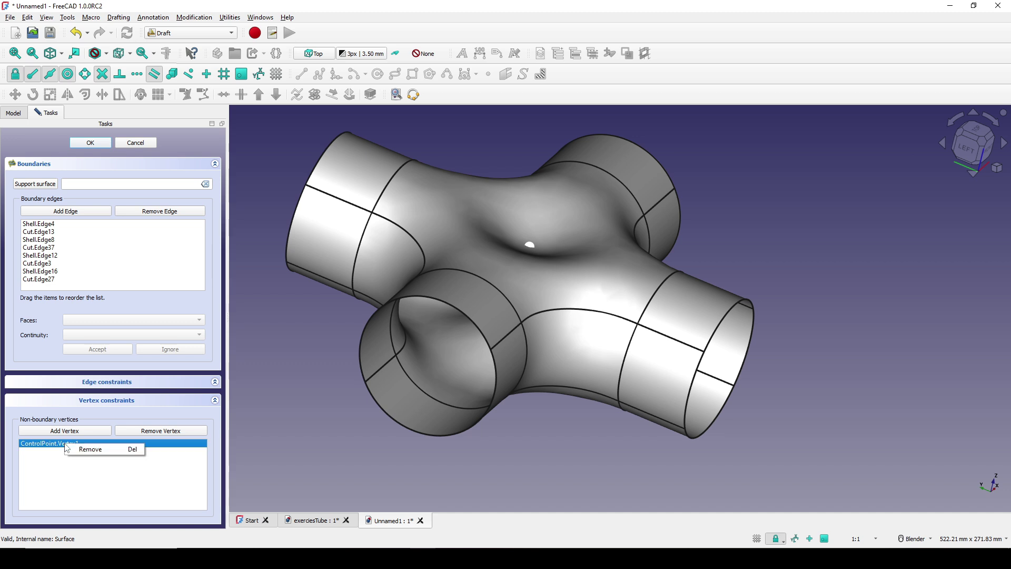
{"action": "left_click", "coordinate": [105, 453]}
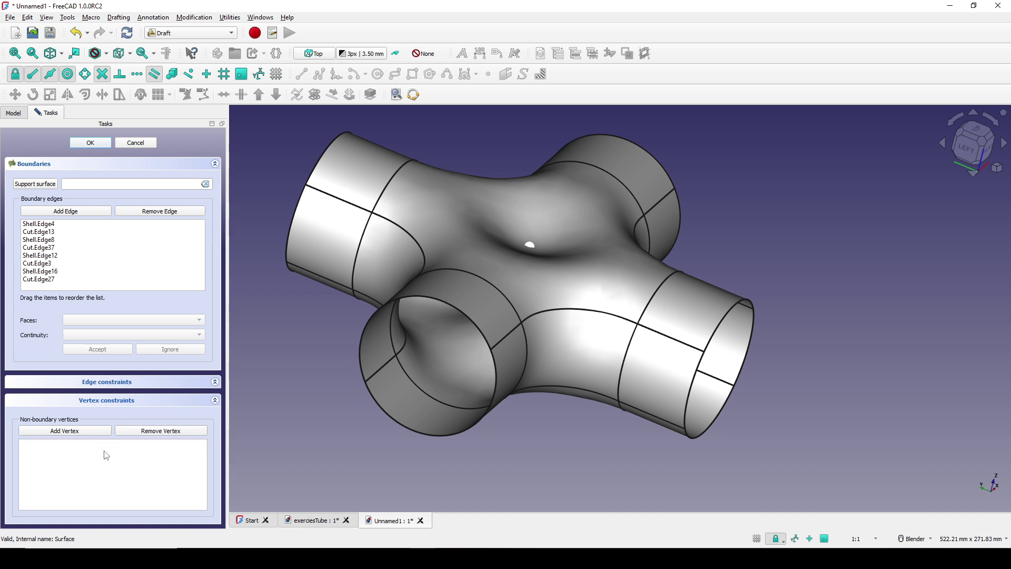
- Add the cloned control point's vertex as the filling surface's non-boundary vertex constraint and accept the edit
{"action": "left_click", "coordinate": [83, 433]}
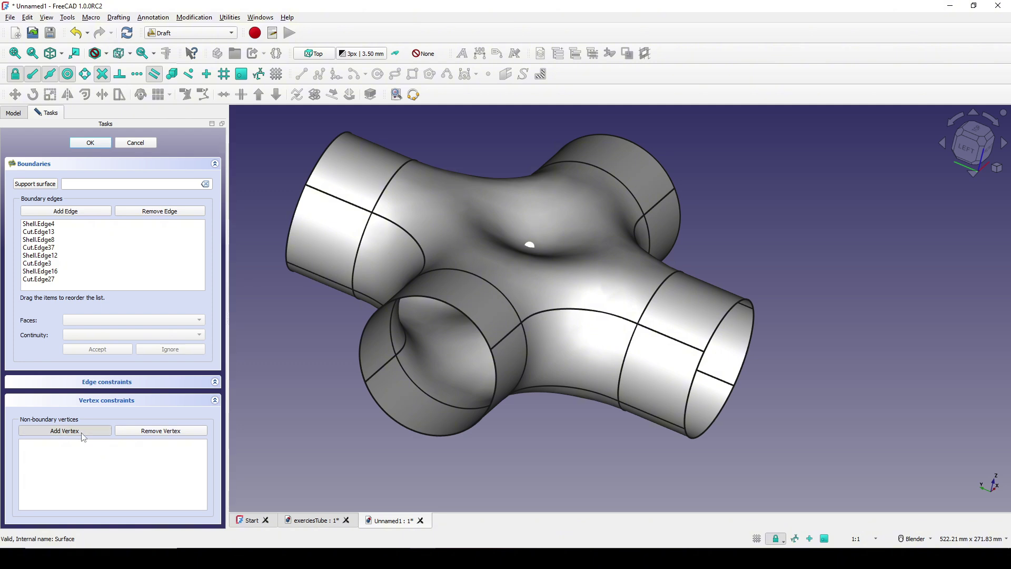
{"action": "scroll", "coordinate": [533, 249], "scroll_direction": "up", "scroll_amount": 4}
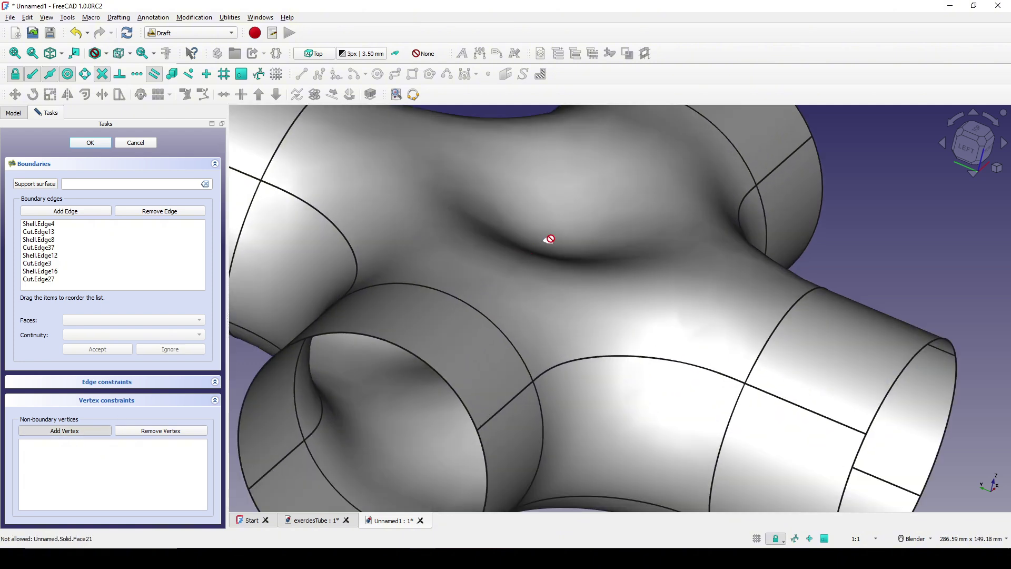
{"action": "scroll", "coordinate": [553, 244], "scroll_direction": "down", "scroll_amount": 3}
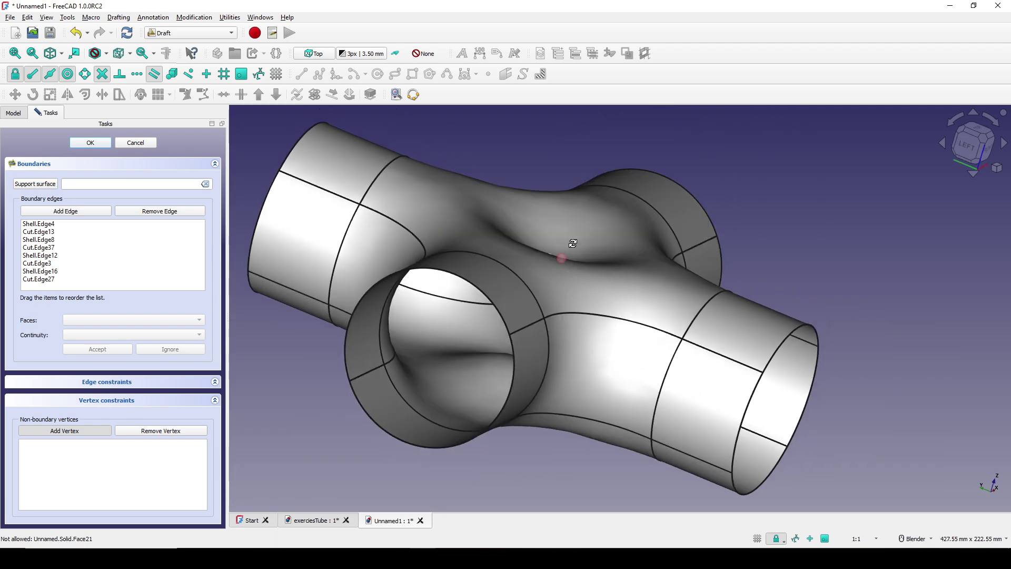
{"action": "scroll", "coordinate": [558, 253], "scroll_direction": "up", "scroll_amount": 2}
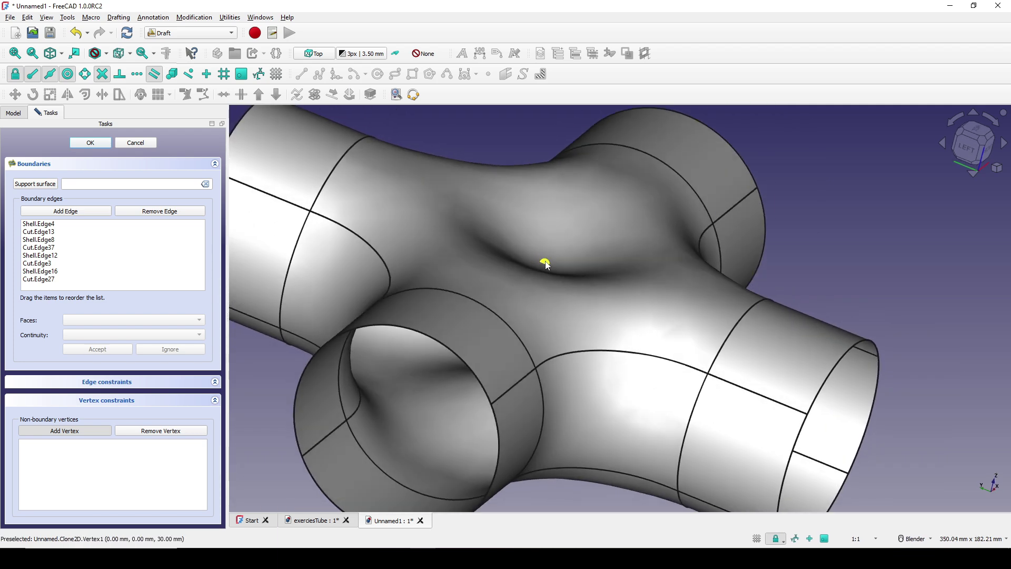
{"action": "left_click", "coordinate": [545, 262]}
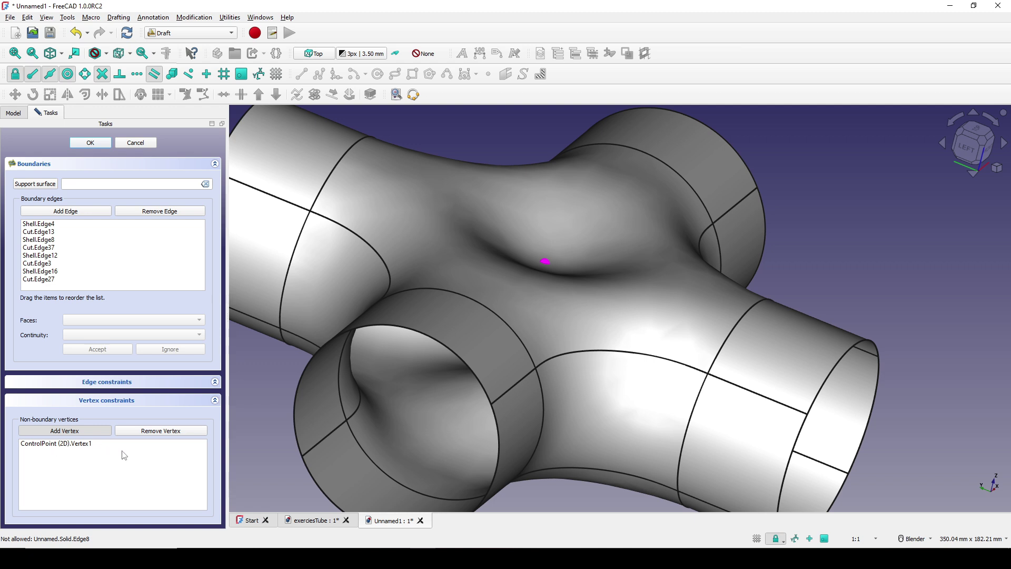
{"action": "left_click", "coordinate": [99, 144]}
{"action": "middle_click_drag", "start_coordinate": [655, 282], "coordinate": [599, 294]}
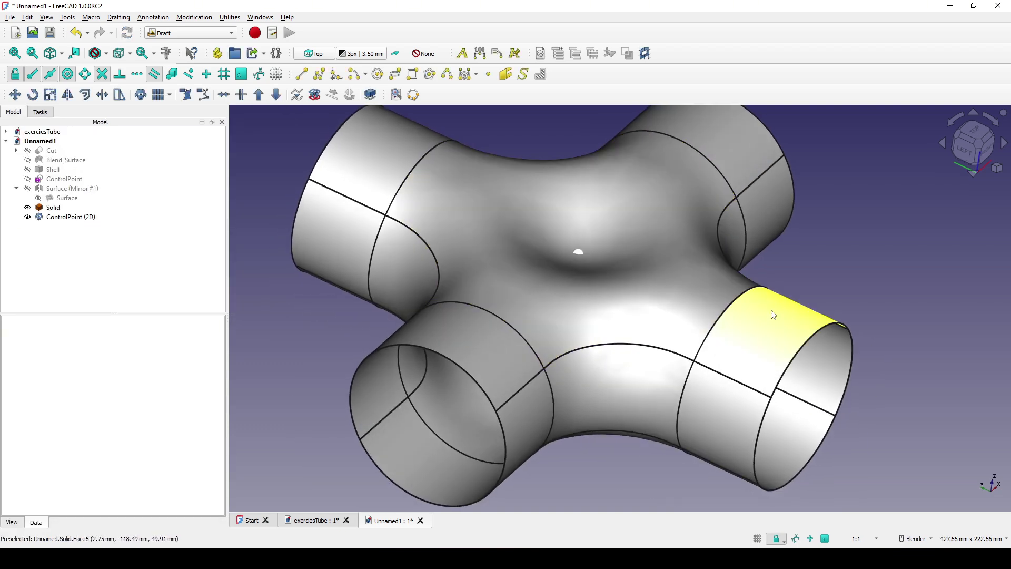
{"action": "middle_click_drag", "start_coordinate": [773, 314], "coordinate": [605, 295]}
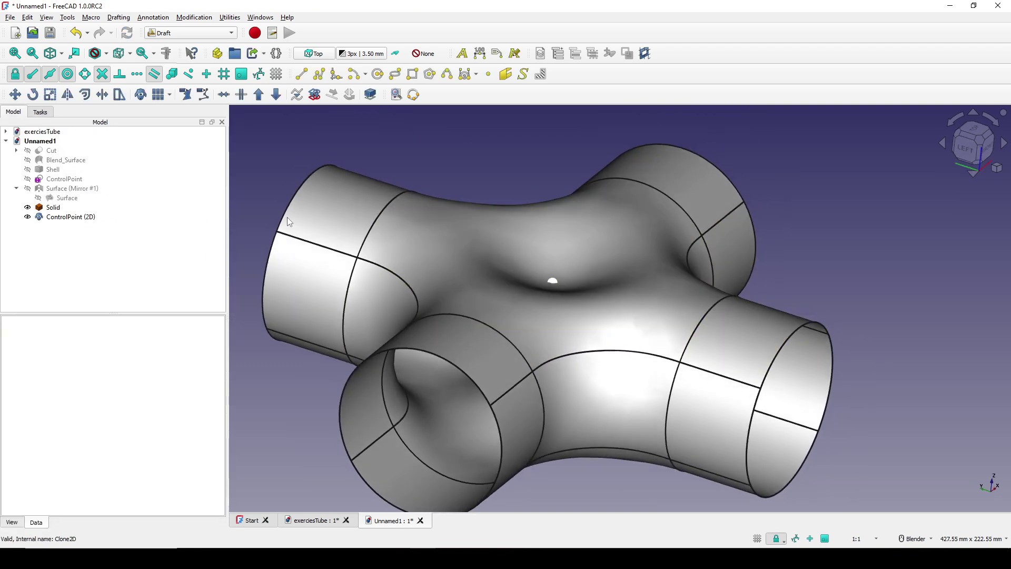
- Transform the cloned control point 60 mm upward along Z and accept the move to reshape the junction
{"action": "left_click", "coordinate": [52, 217]}
{"action": "right_click", "coordinate": [61, 216]}
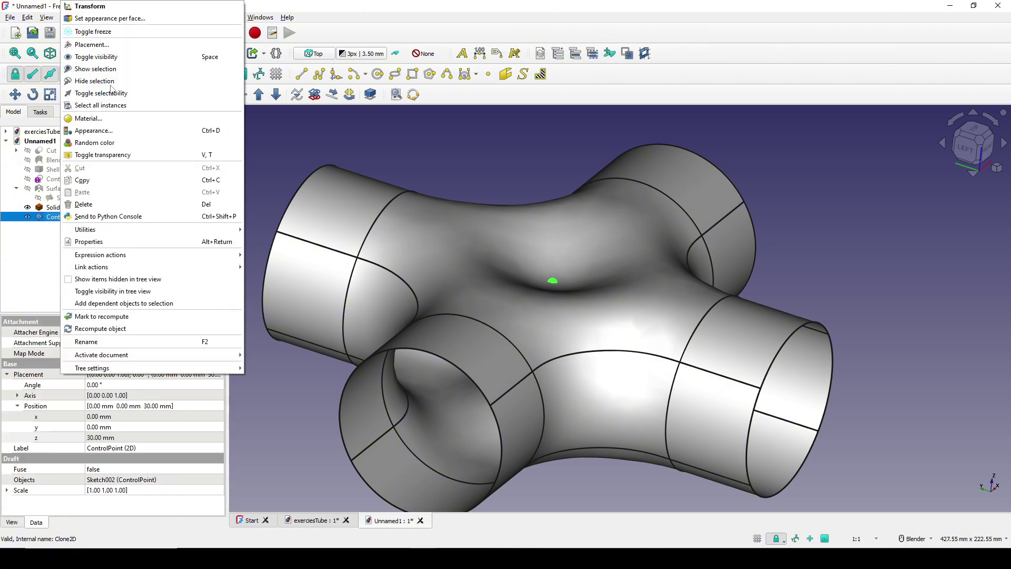
{"action": "left_click", "coordinate": [89, 6]}
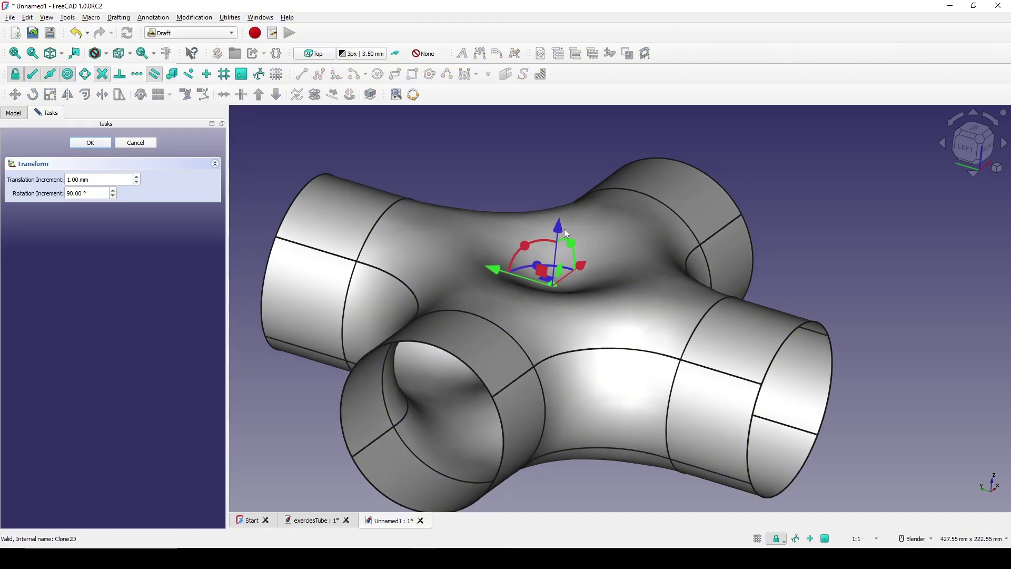
{"action": "left_click_drag", "start_coordinate": [560, 227], "coordinate": [586, 130]}
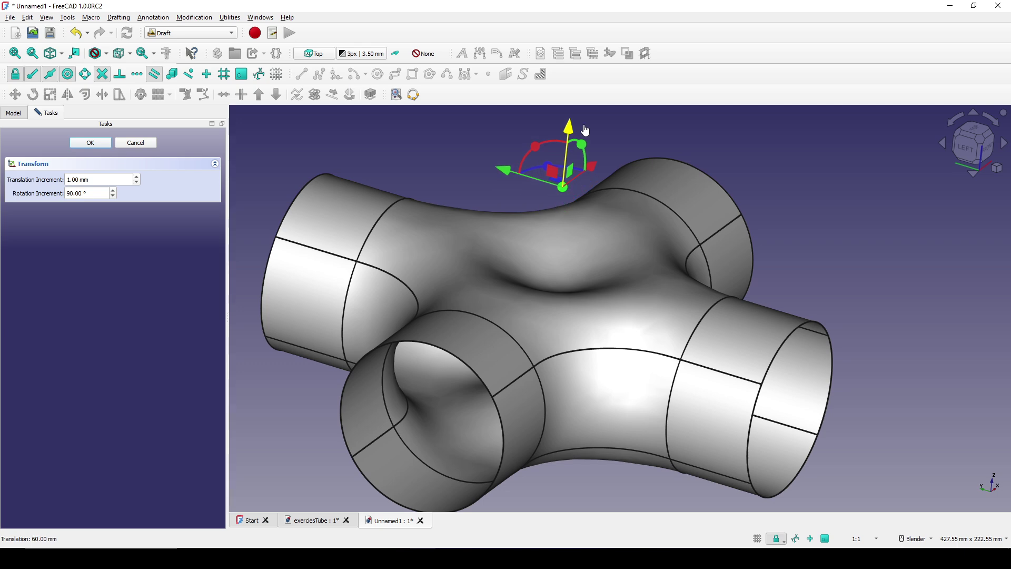
{"action": "left_click", "coordinate": [89, 144]}
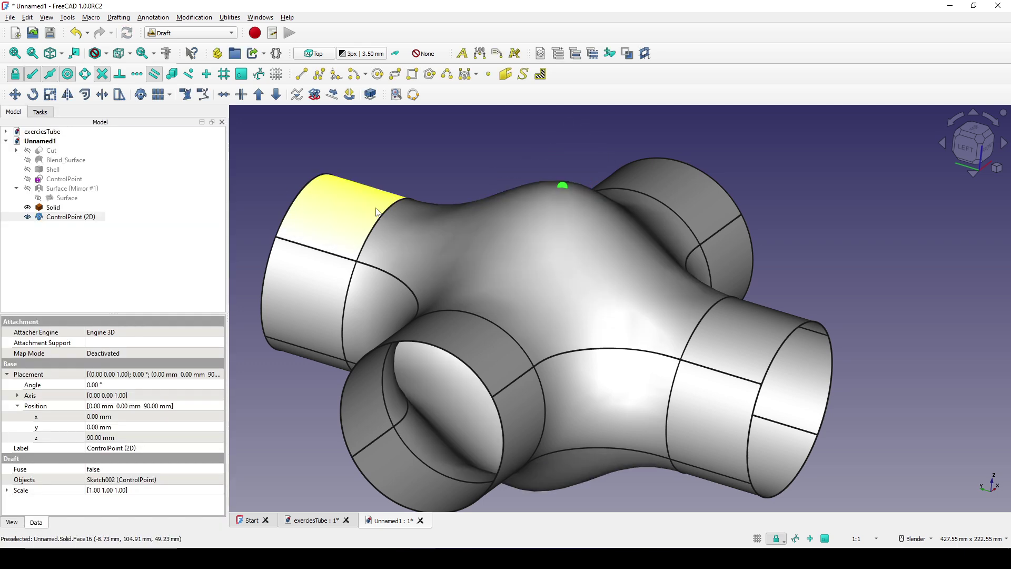
{"action": "middle_click_drag", "start_coordinate": [653, 284], "coordinate": [771, 213]}
{"action": "left_click", "coordinate": [771, 212]}
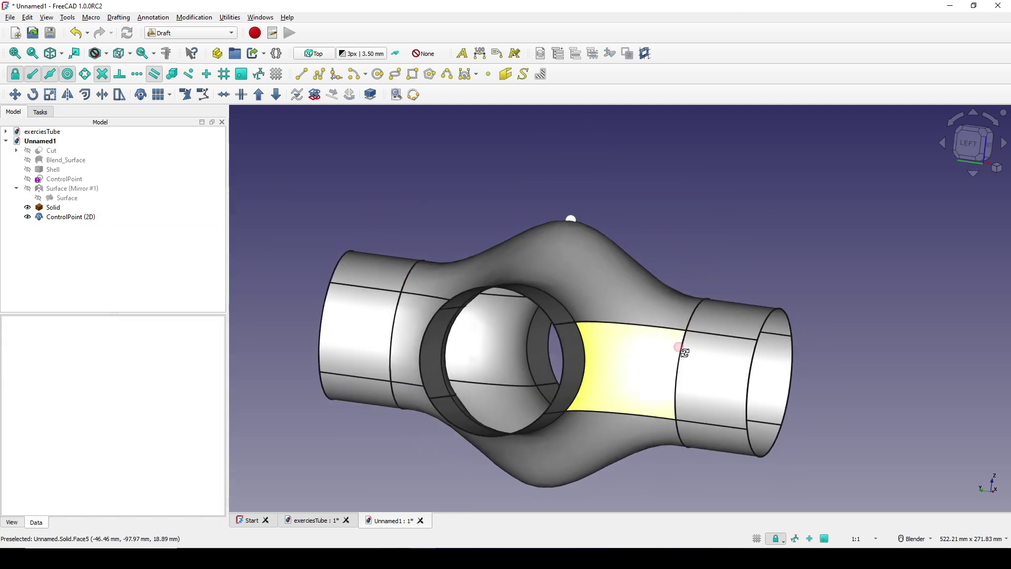
{"action": "middle_click_drag", "start_coordinate": [684, 350], "coordinate": [768, 322]}
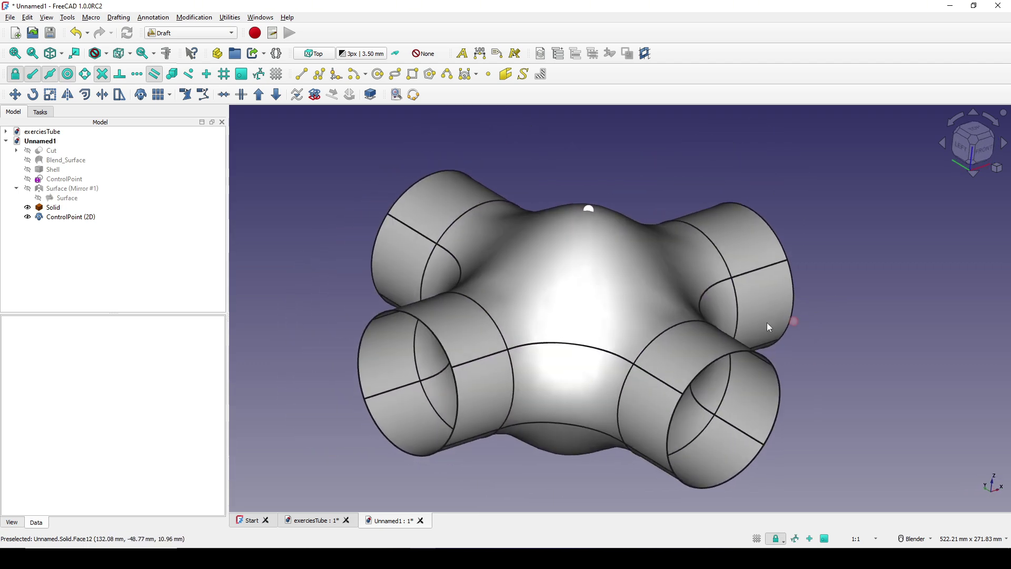